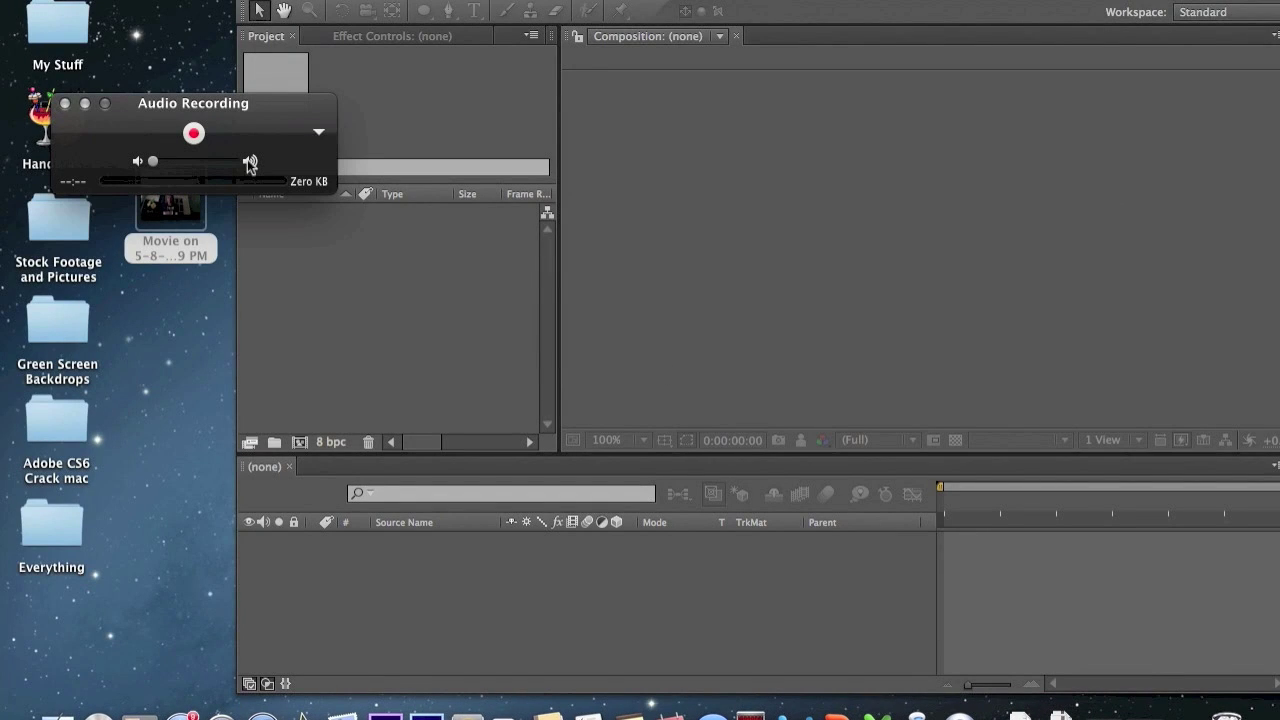
Switch to After Effects, import the movie clip from the desktop, and create a composition from it
click(84, 105)
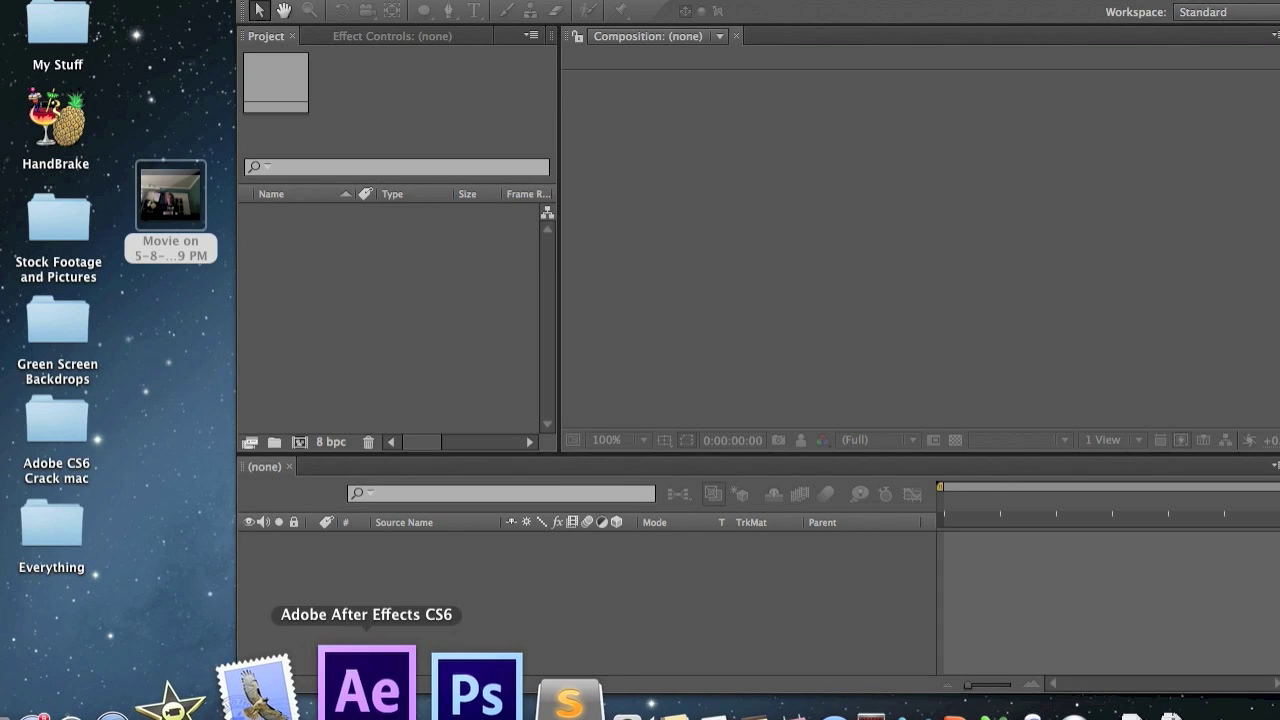
click(365, 690)
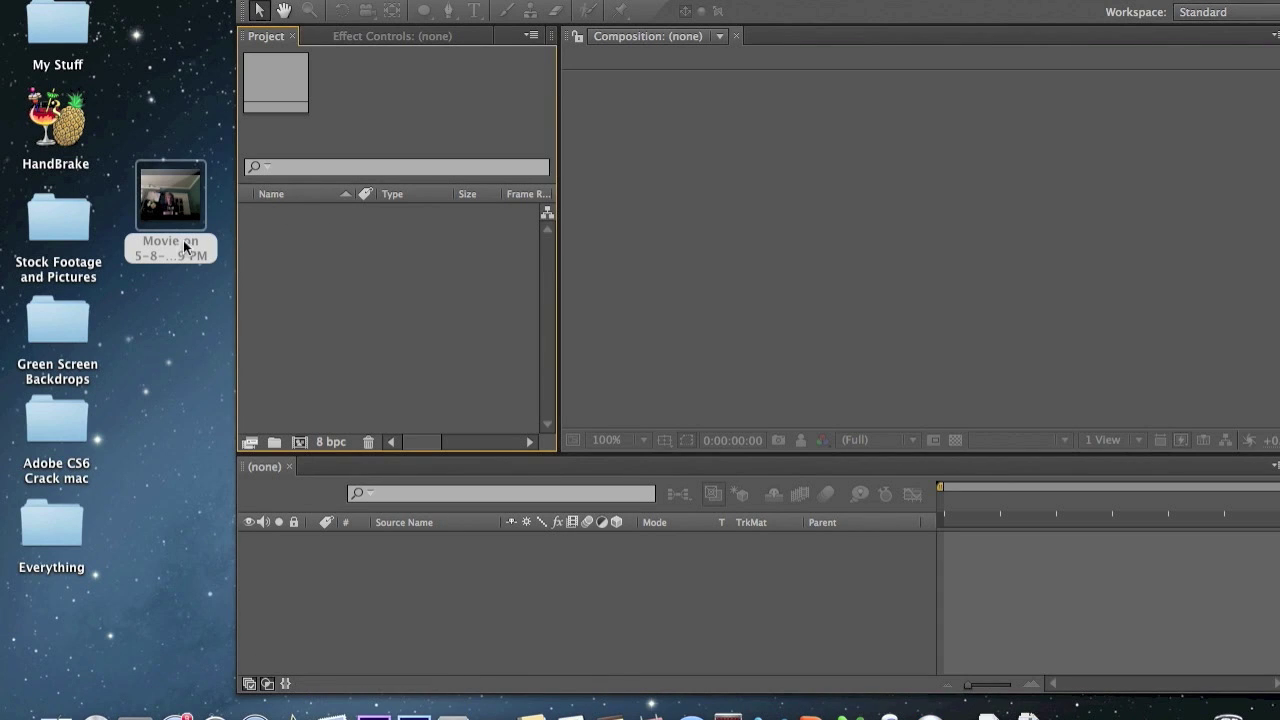
drag(190, 215, 411, 280)
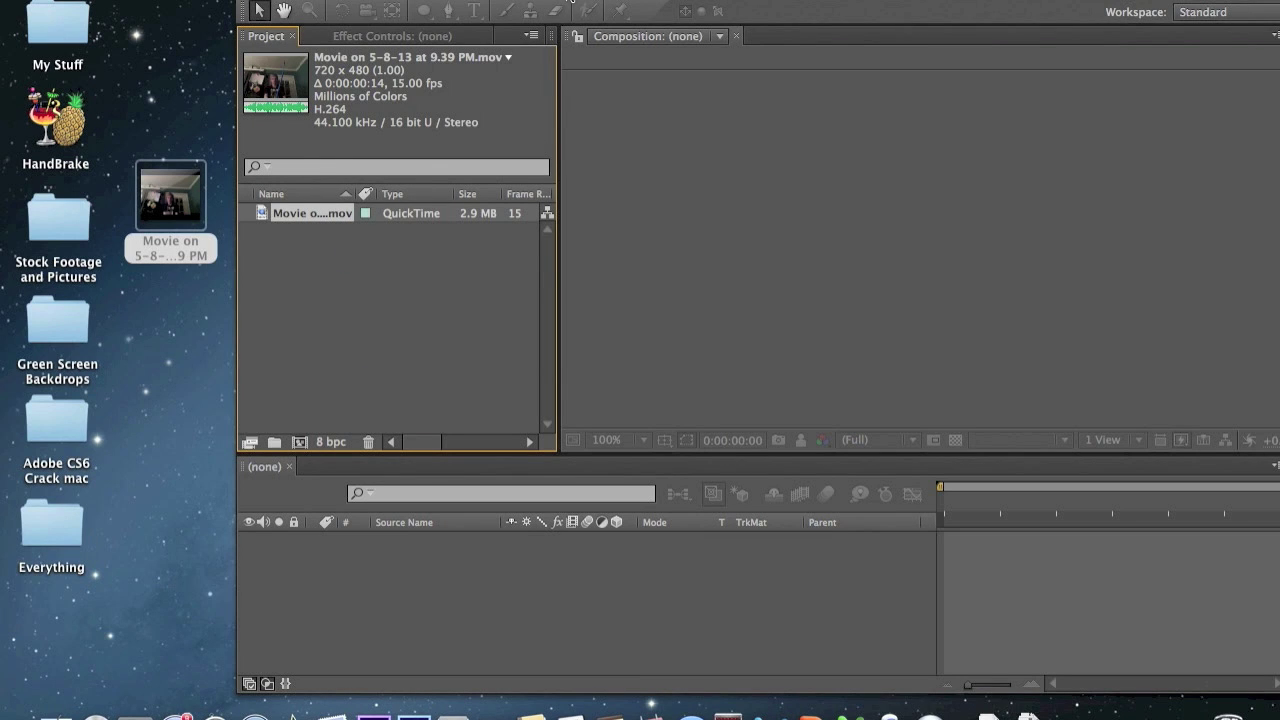
drag(570, 1, 349, 1)
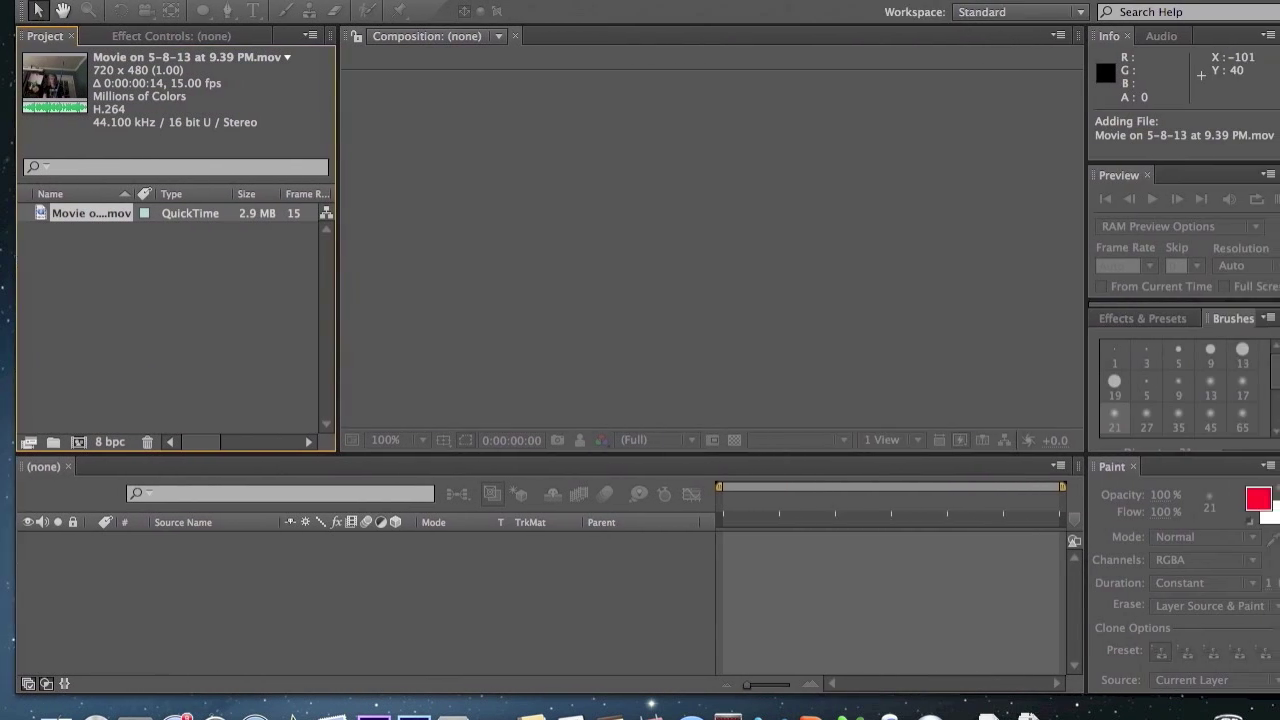
drag(91, 224, 79, 443)
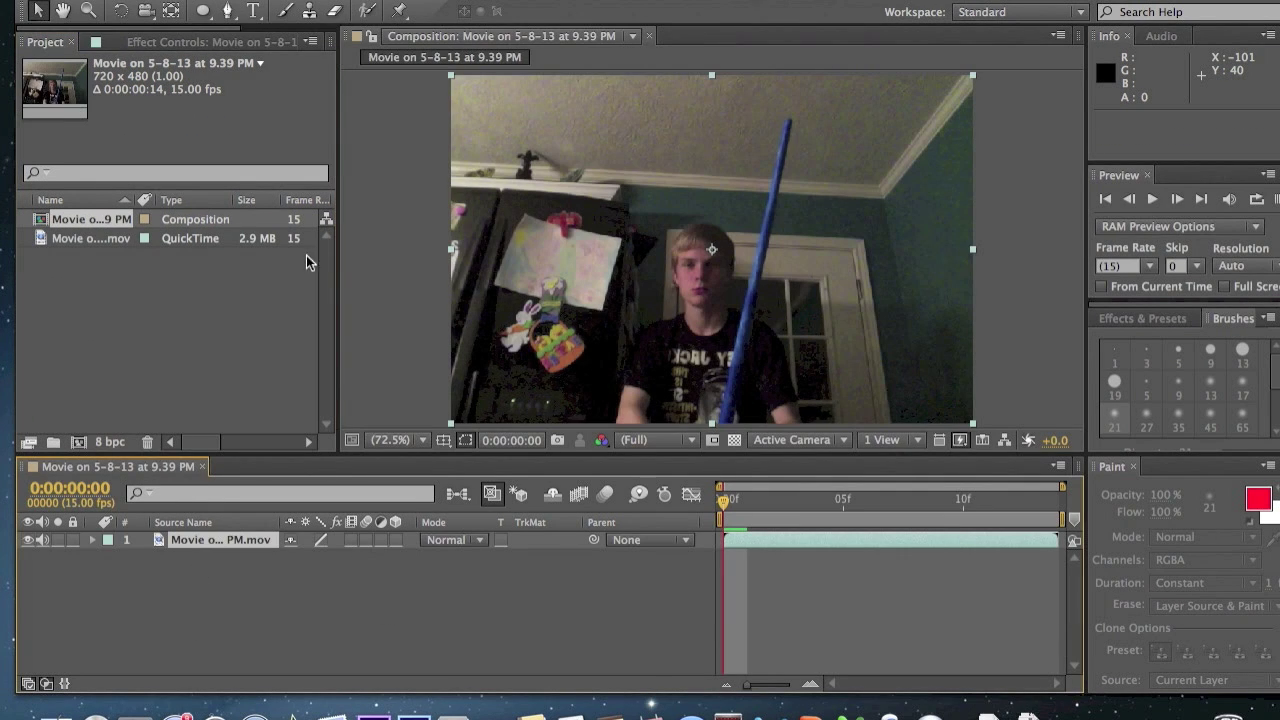
Create a white 720 x 480 px solid layer above the movie and hide it
click(394, 2)
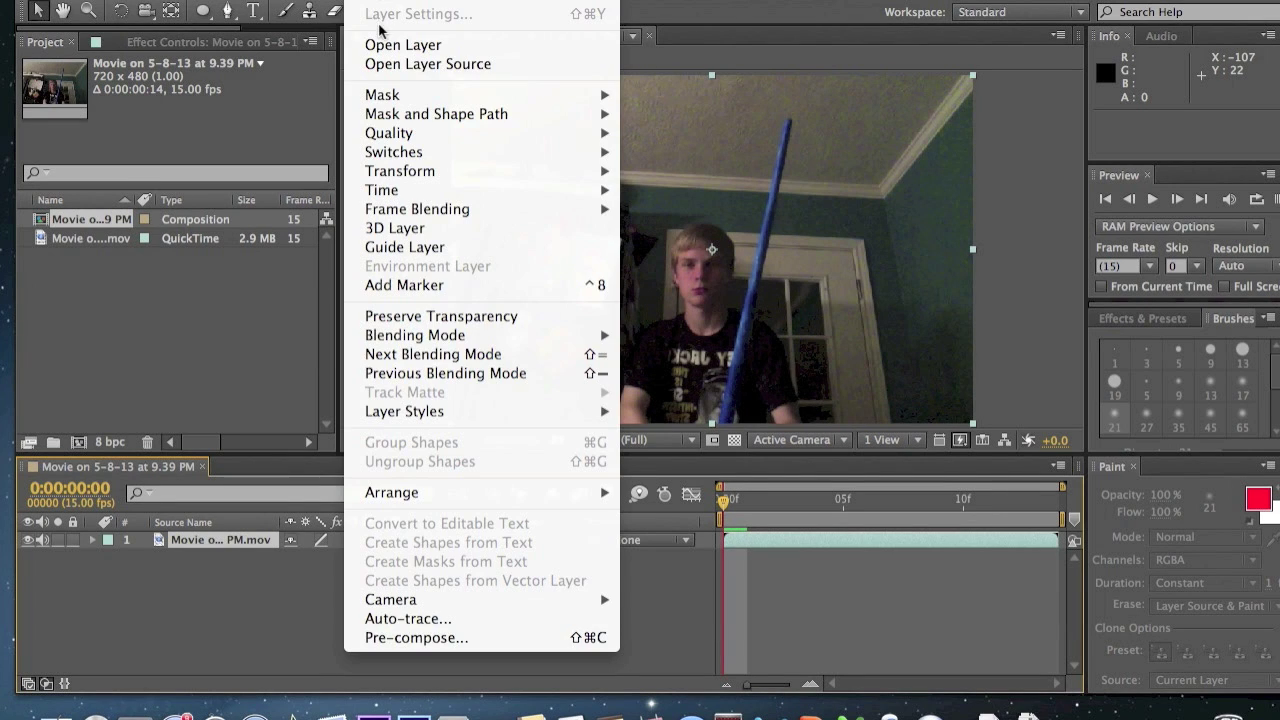
mouse_move(515, 4)
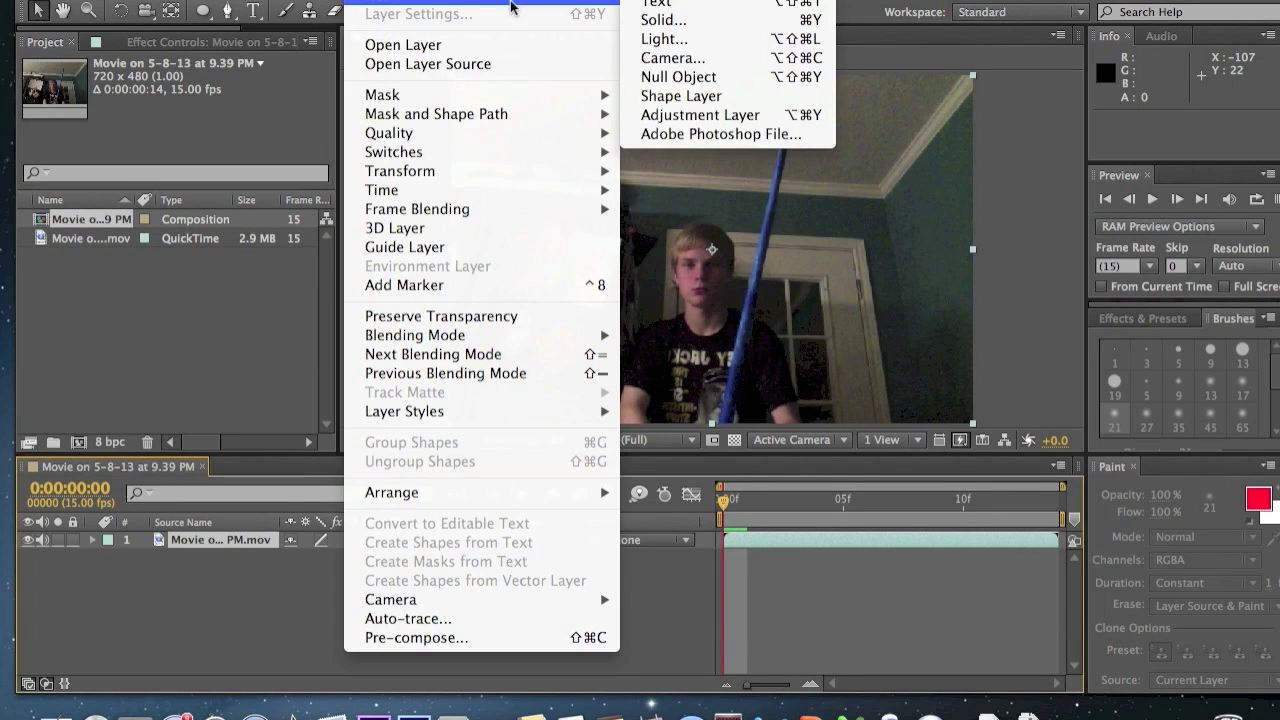
click(664, 22)
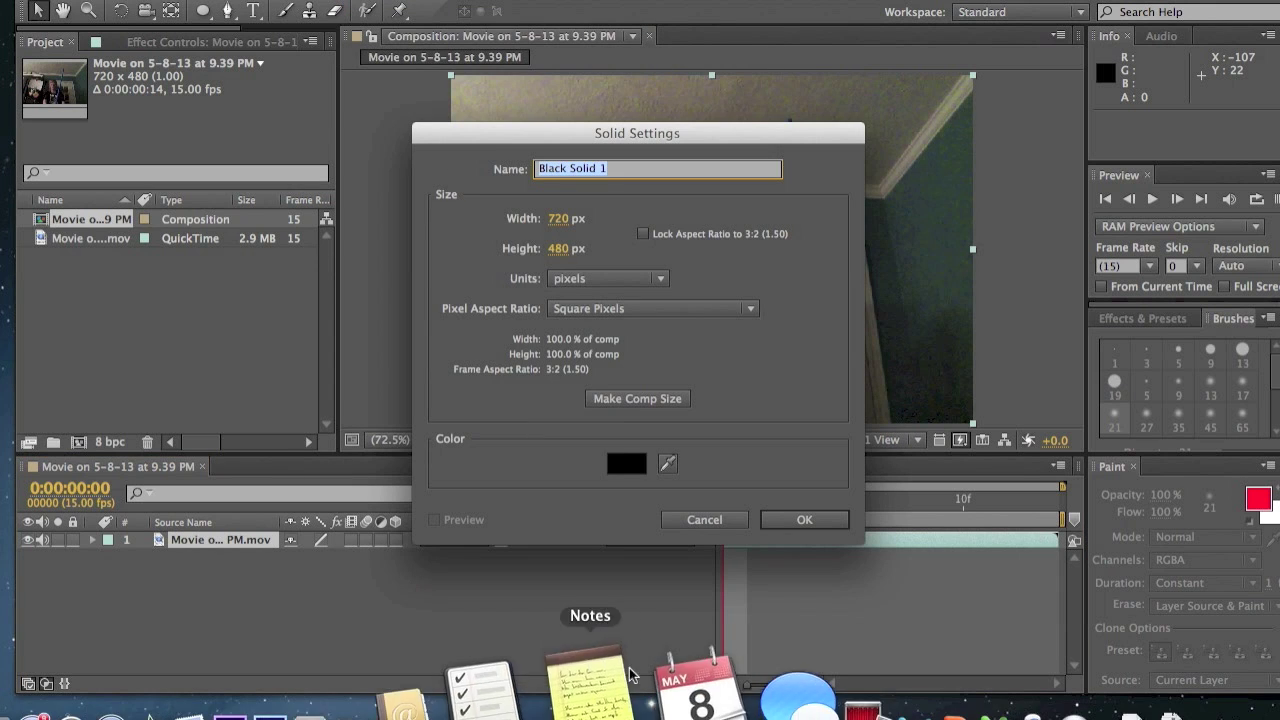
click(620, 460)
mouse_move(620, 460)
mouse_down()
mouse_move(449, 306)
mouse_move(288, 132)
mouse_up()
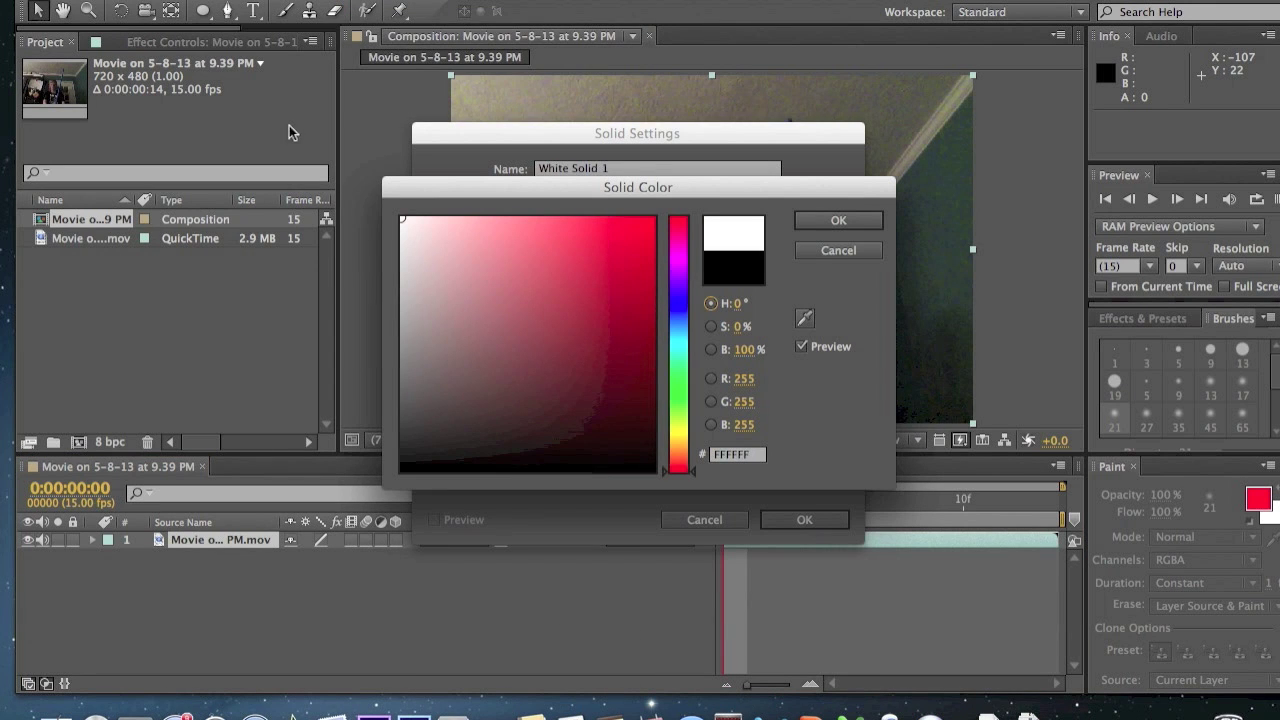
click(837, 222)
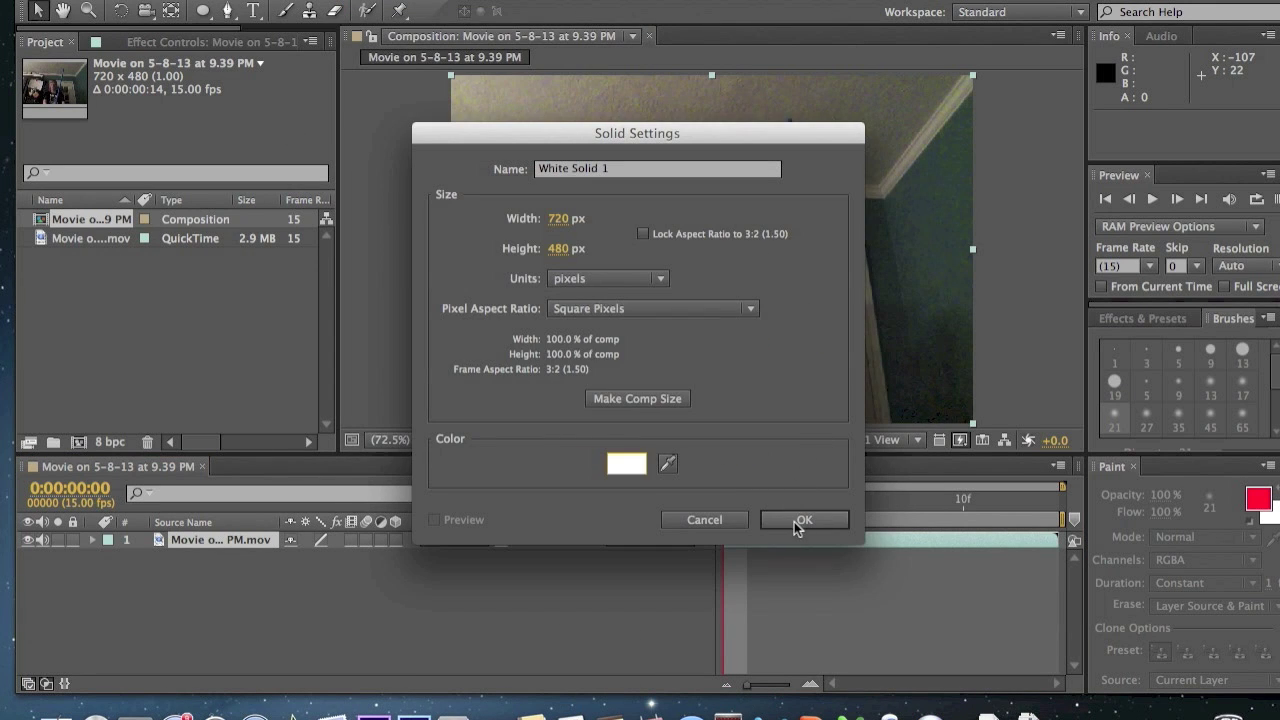
click(800, 521)
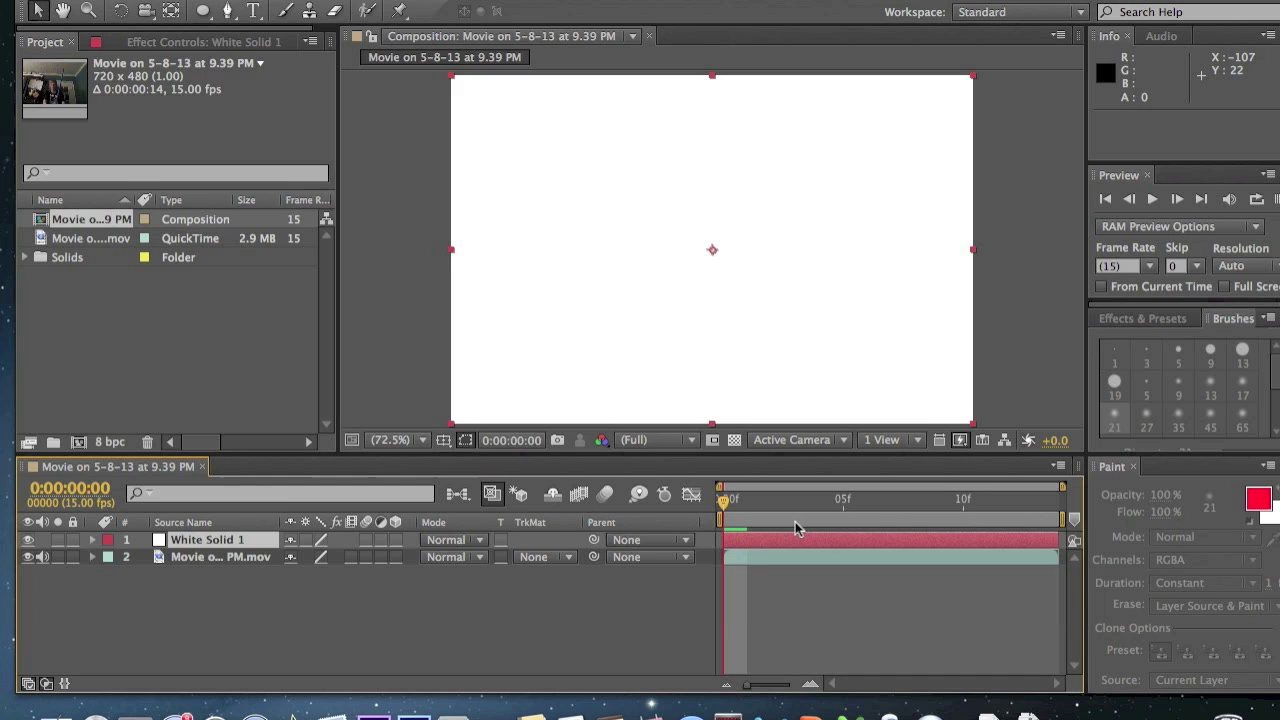
click(28, 539)
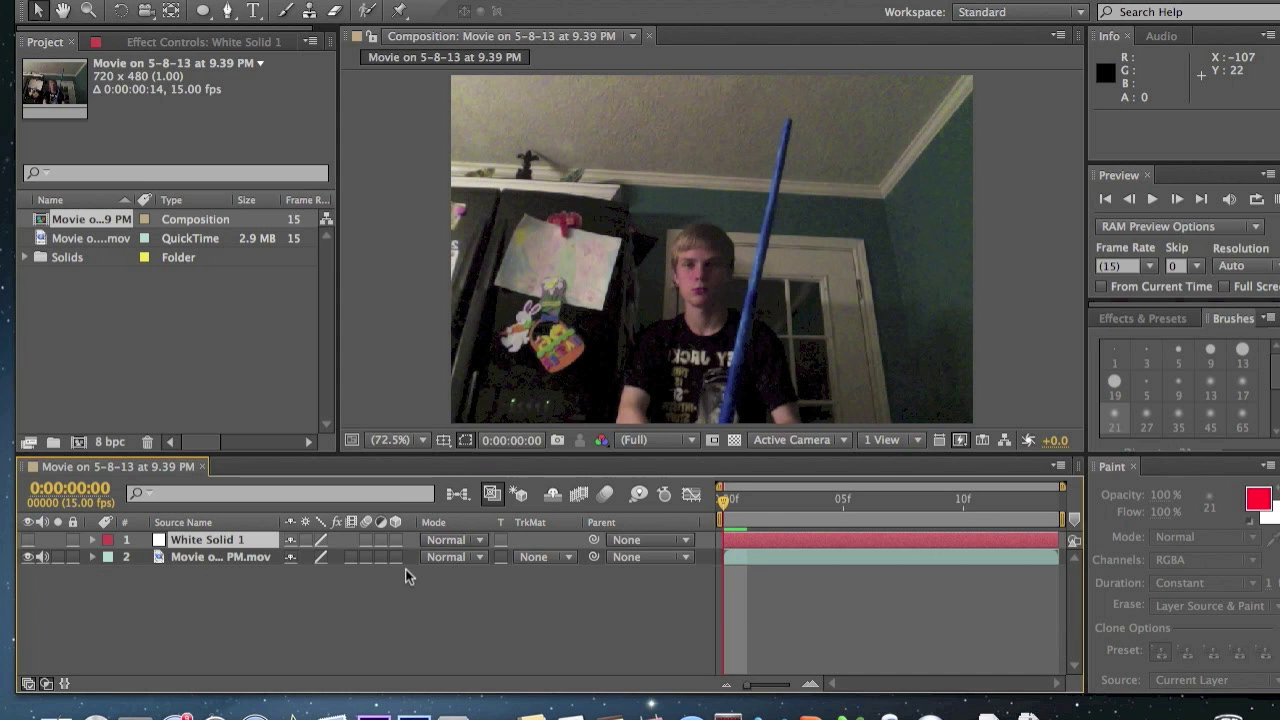
Start a mask on White Solid 1 with the Pen tool, placing three vertices across the lower end of the blue stick
click(404, 446)
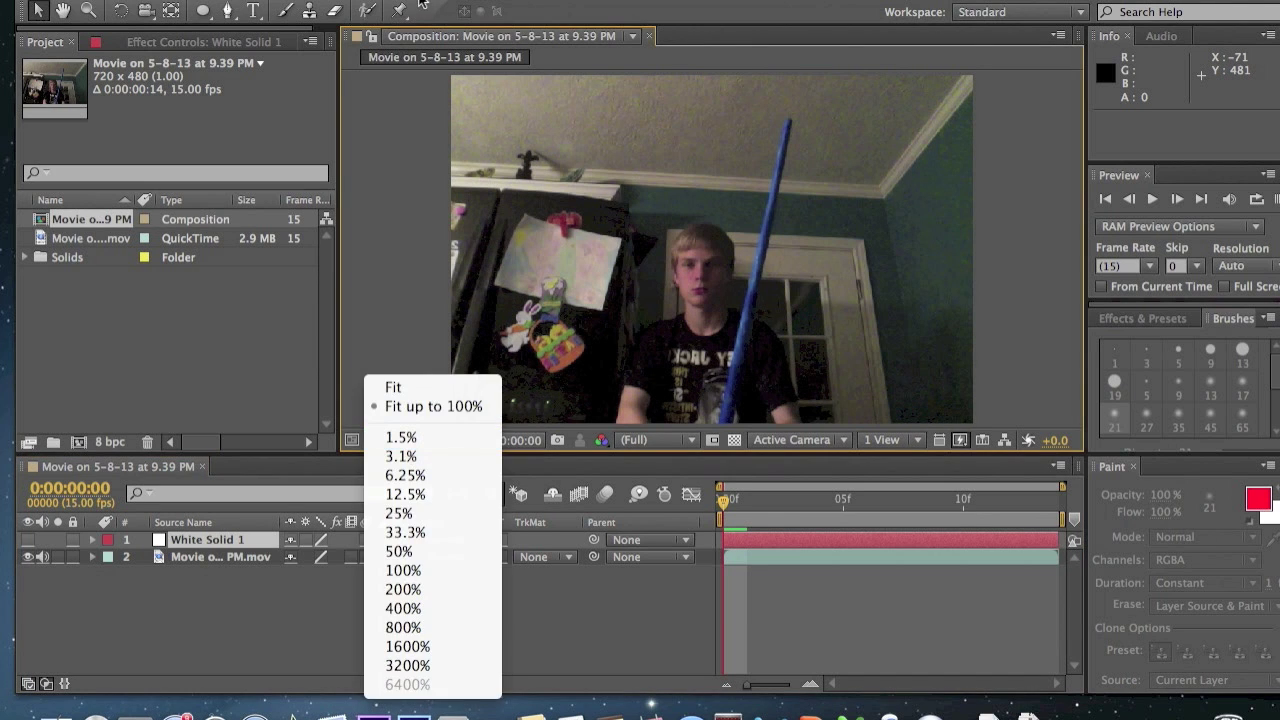
click(420, 2)
drag(420, 1, 467, 88)
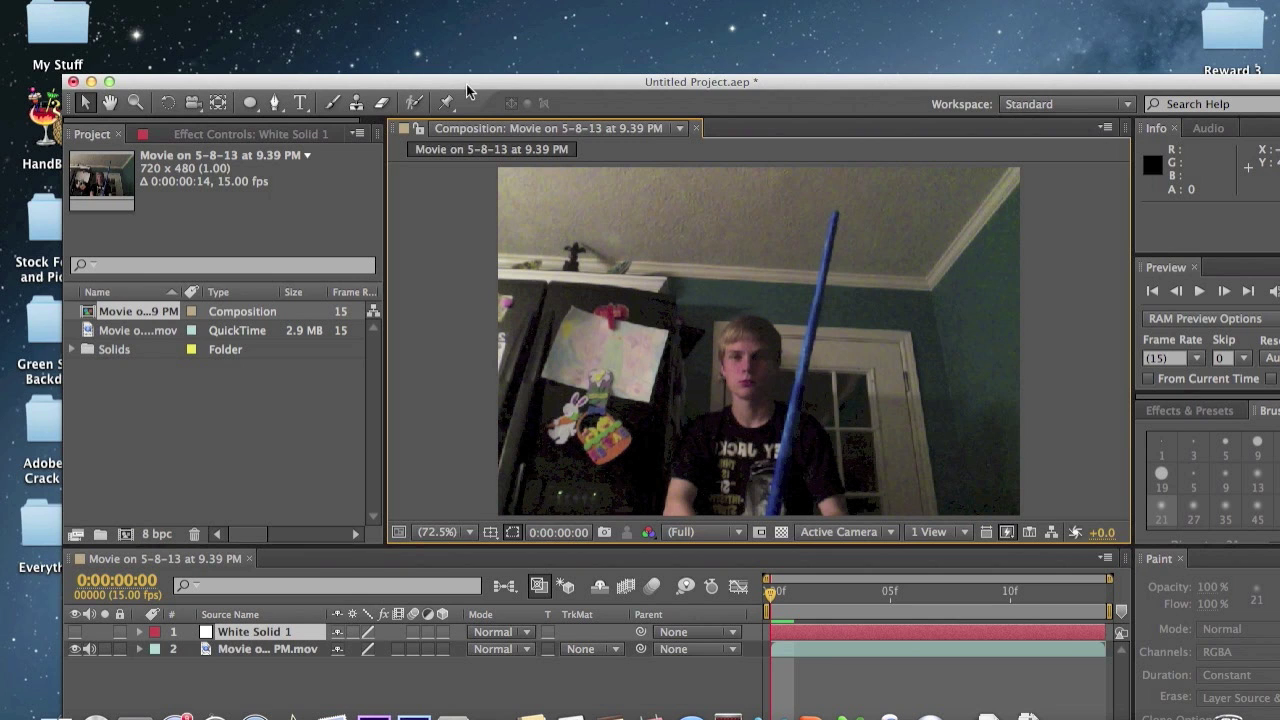
click(468, 533)
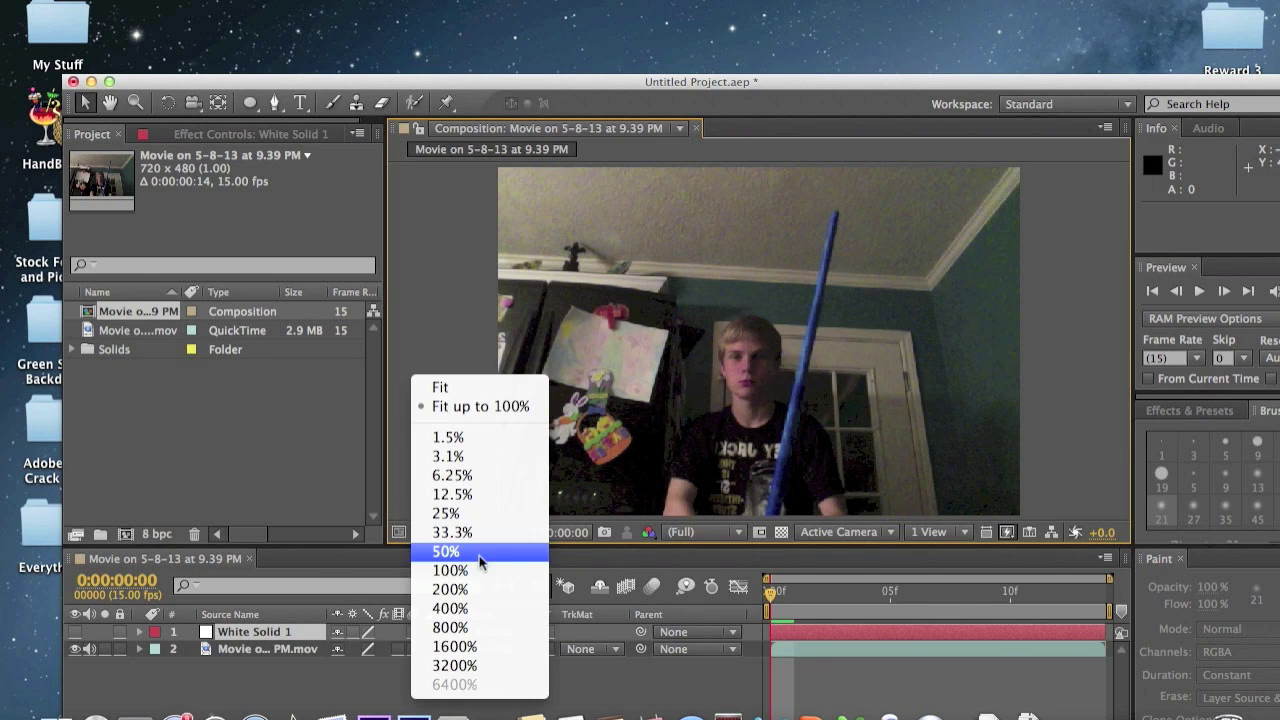
click(464, 572)
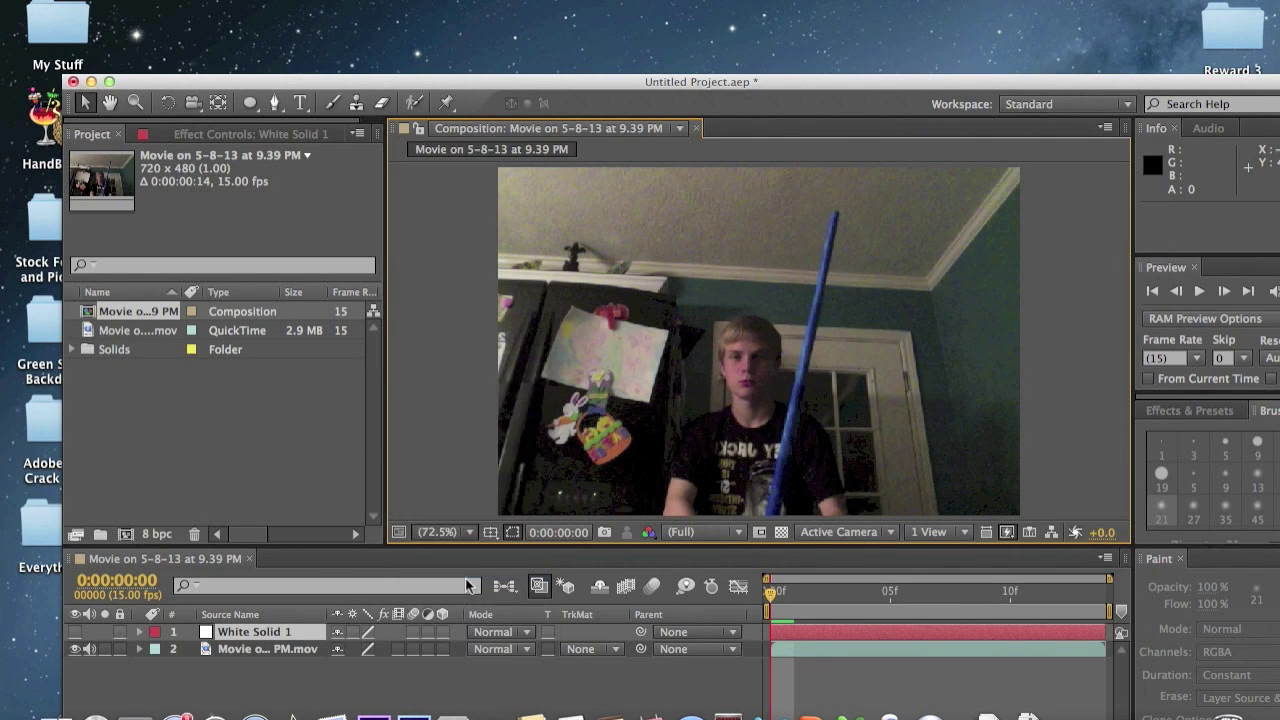
click(466, 534)
click(464, 589)
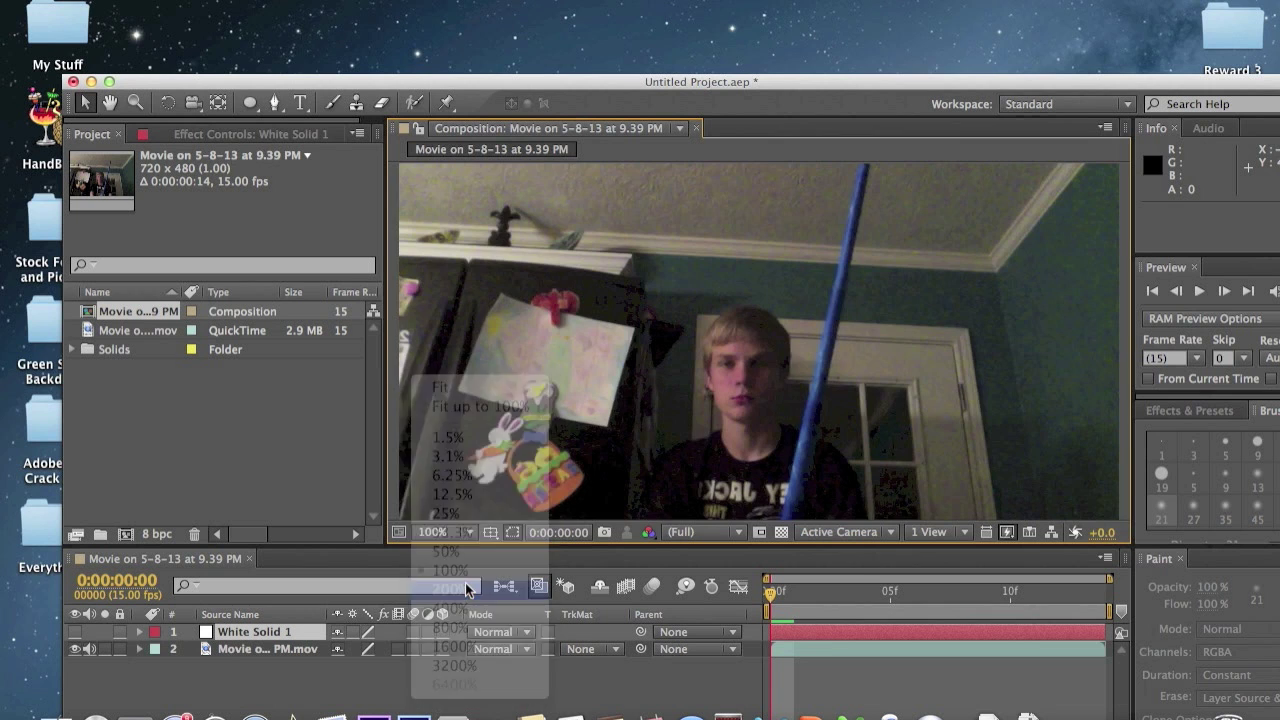
key(h)
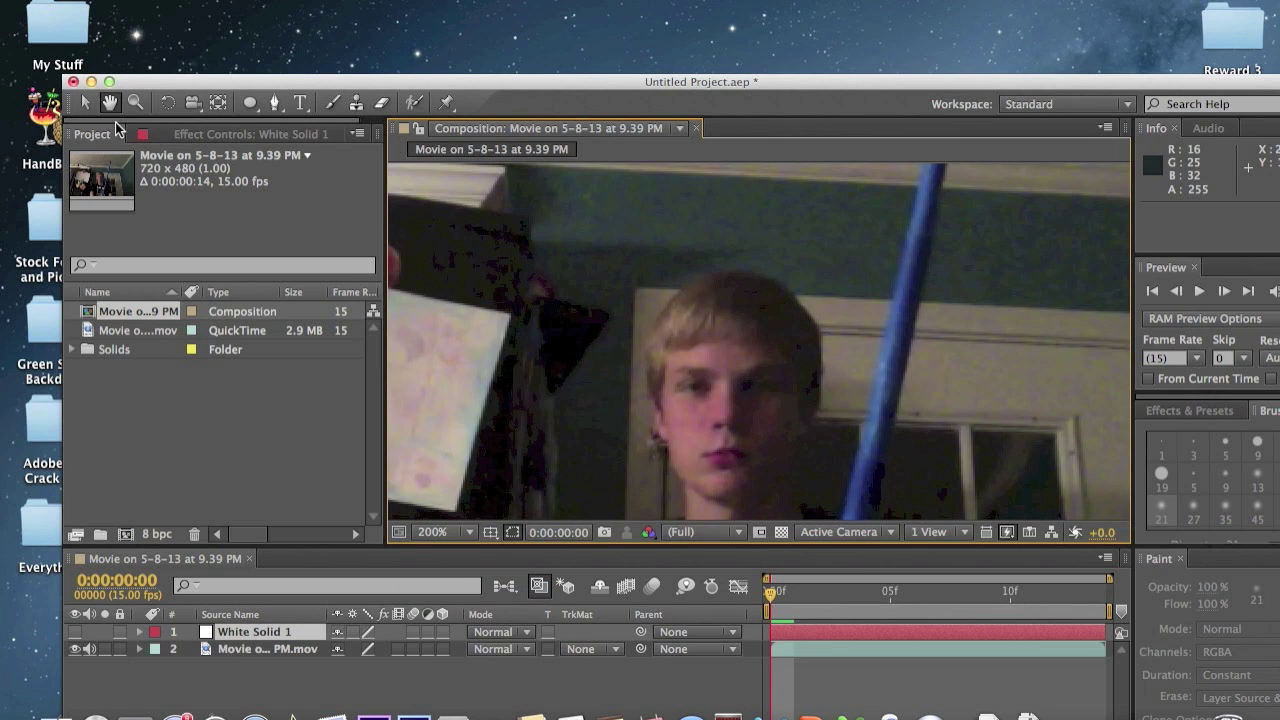
drag(726, 322, 805, 590)
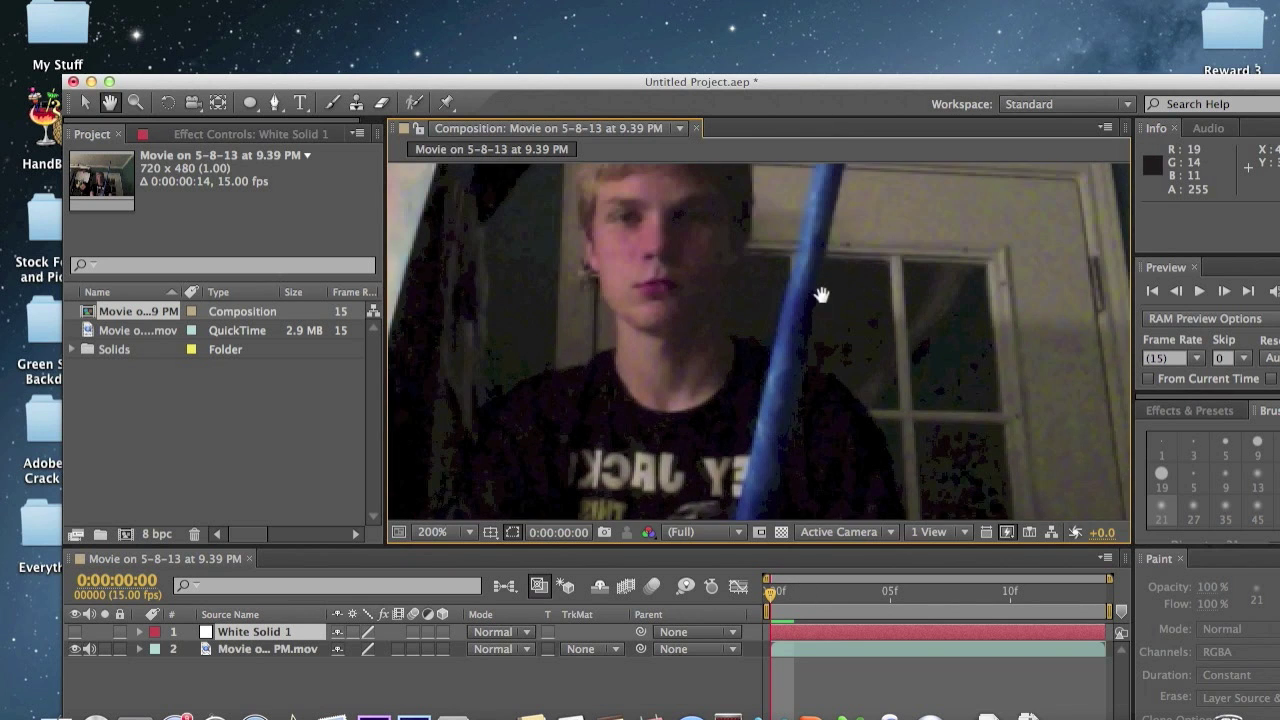
drag(820, 291, 769, 8)
drag(781, 294, 783, 106)
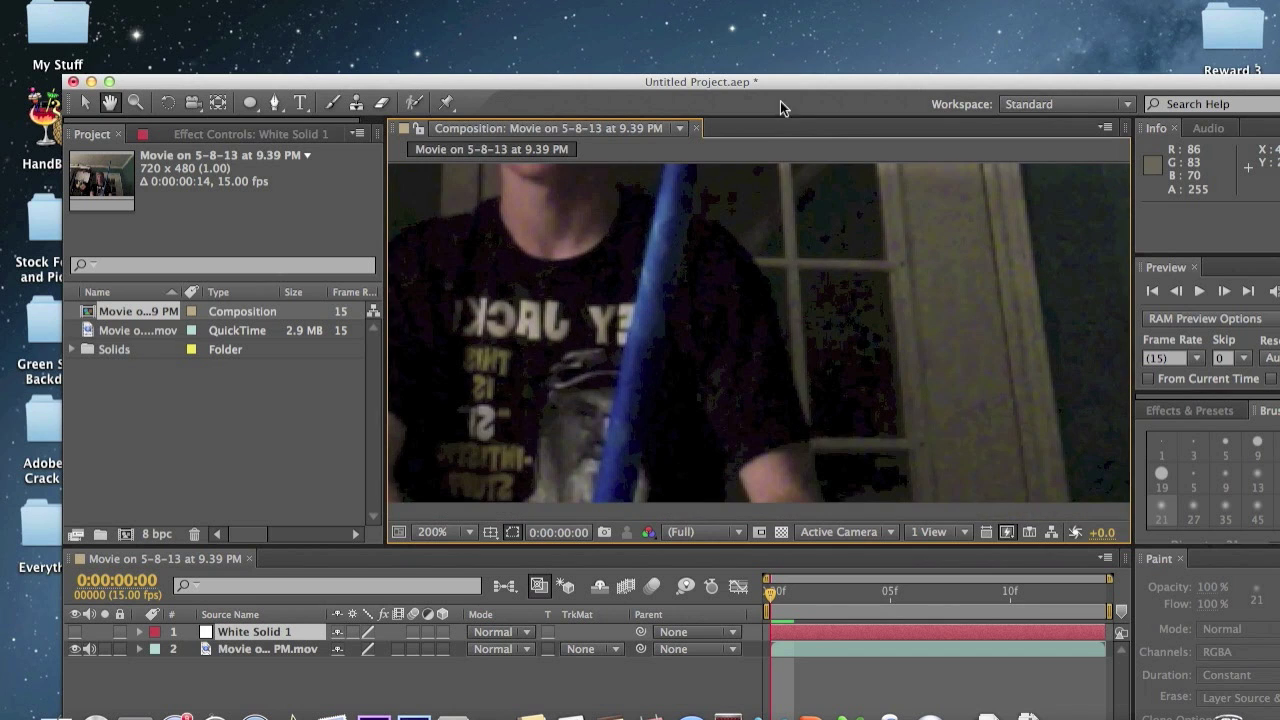
click(274, 104)
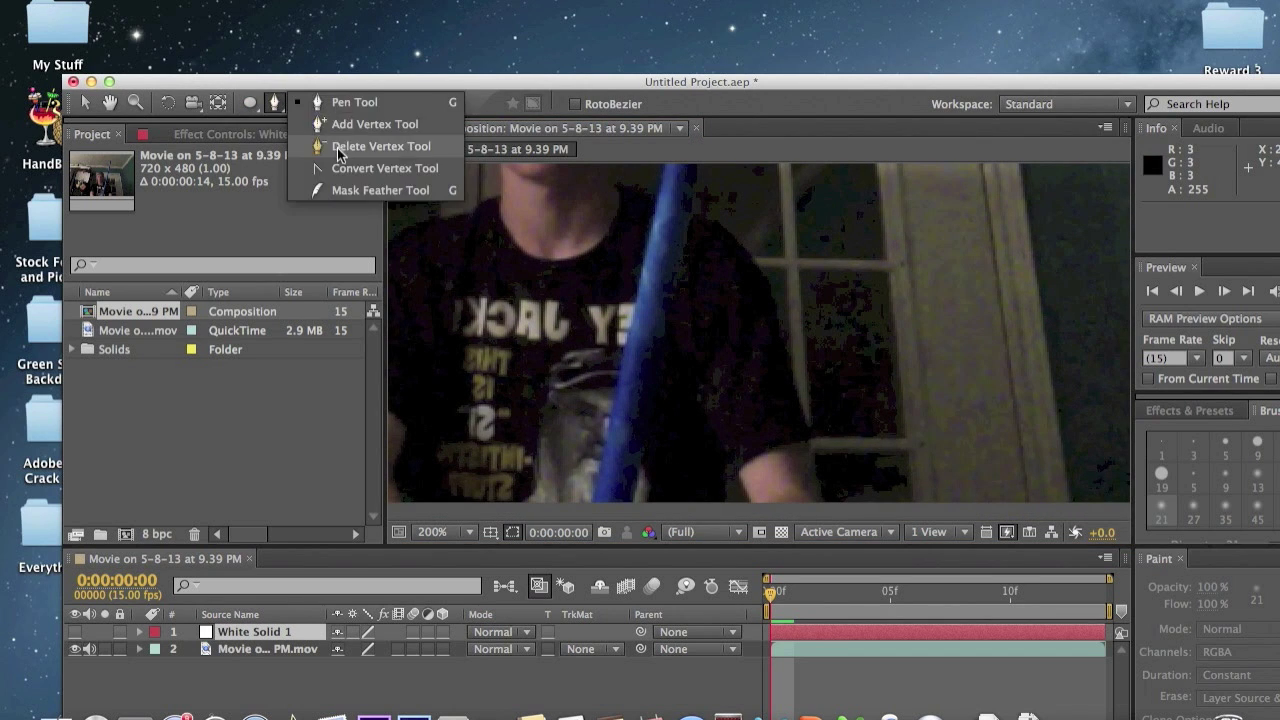
click(339, 149)
click(271, 101)
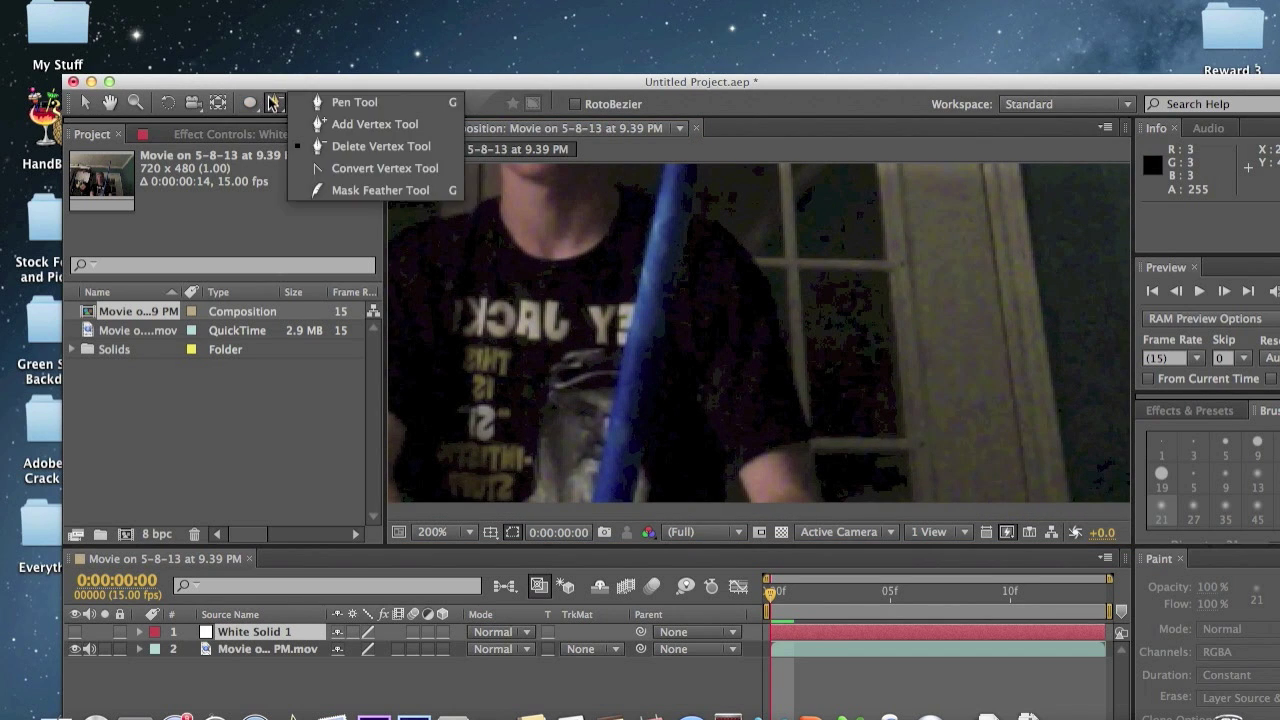
click(340, 112)
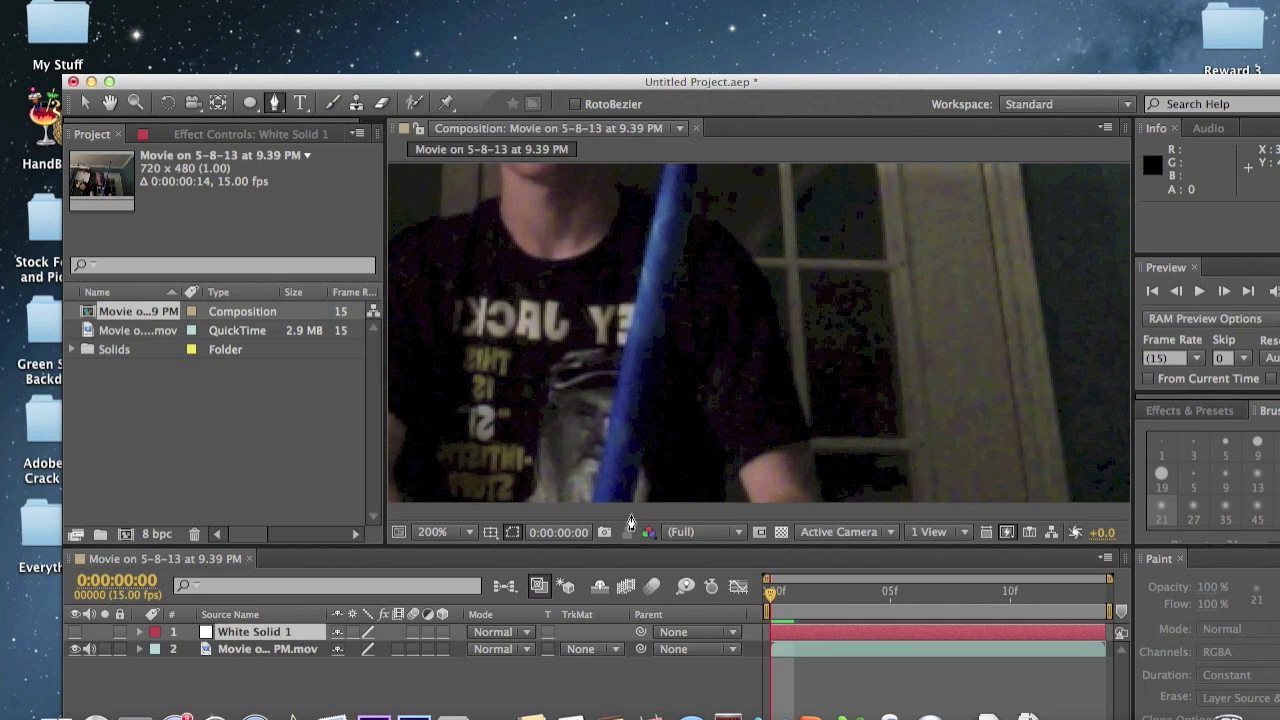
click(631, 507)
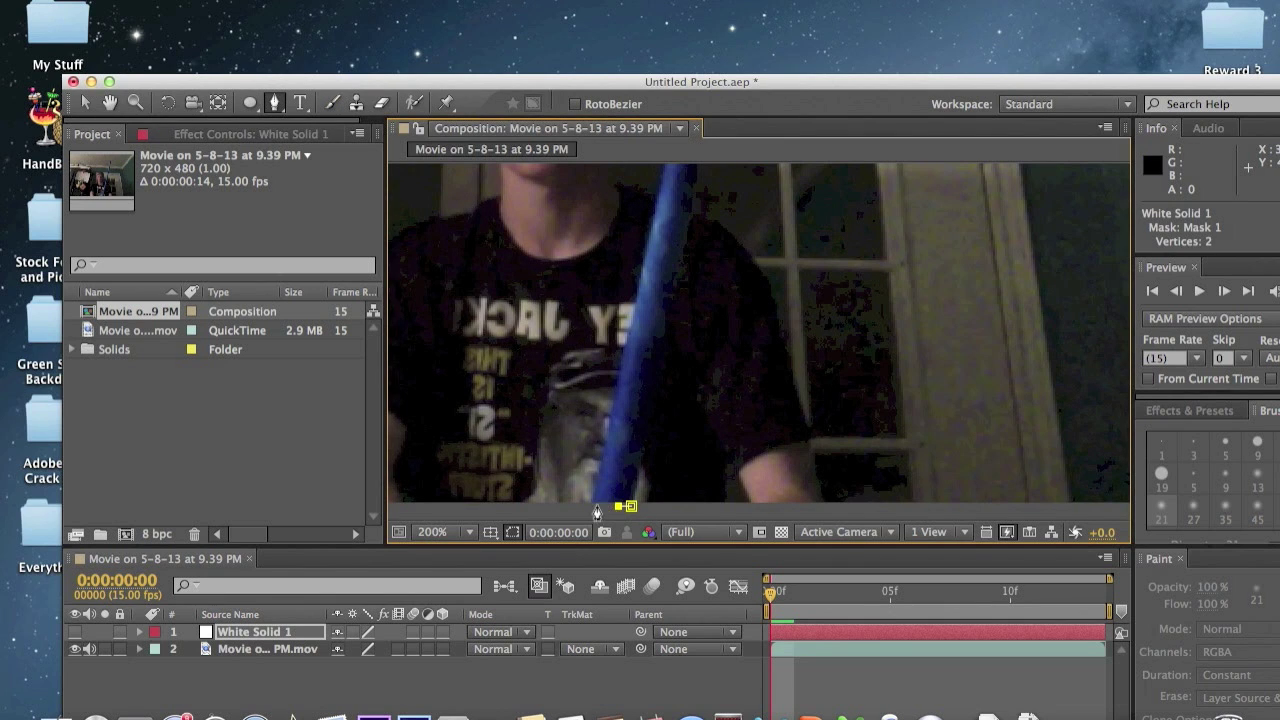
drag(603, 467, 706, 303)
Extend the mask from the vertex at the stick's lower left corner up its left edge and across its tip with three more vertices
scroll(707, 306, down, 2)
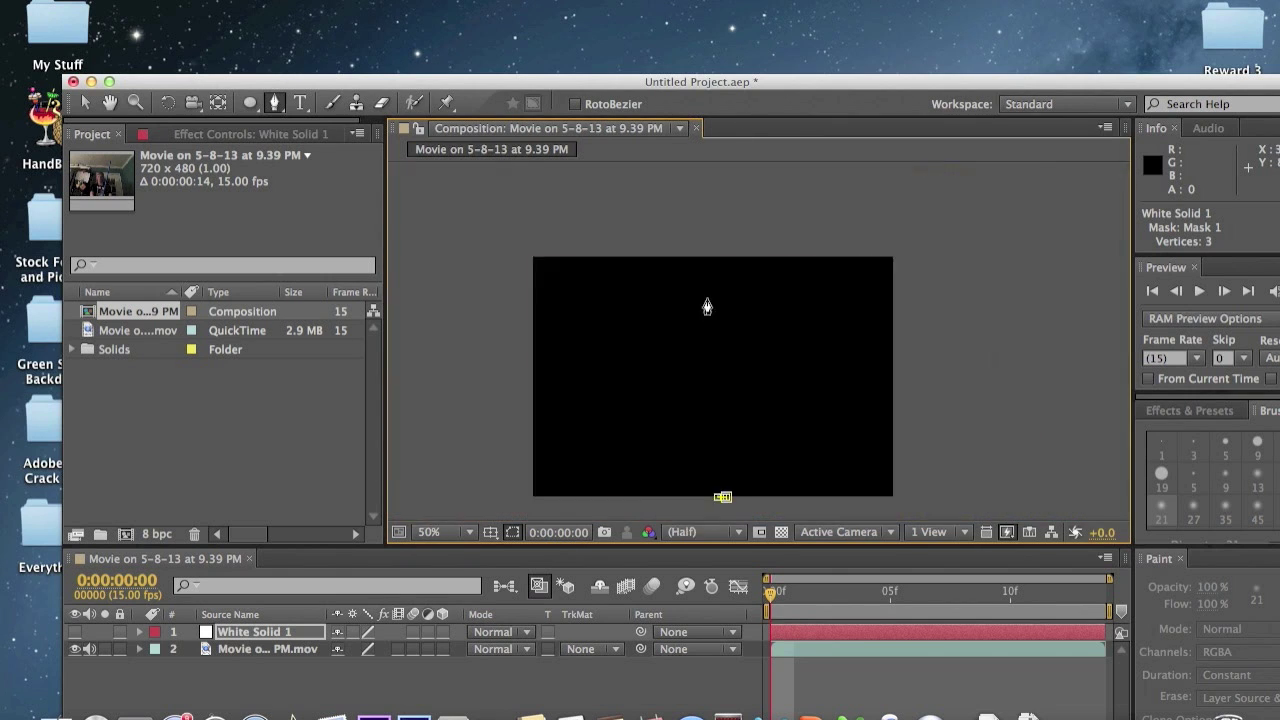
scroll(707, 306, up, 3)
key(space)
drag(706, 298, 809, 294)
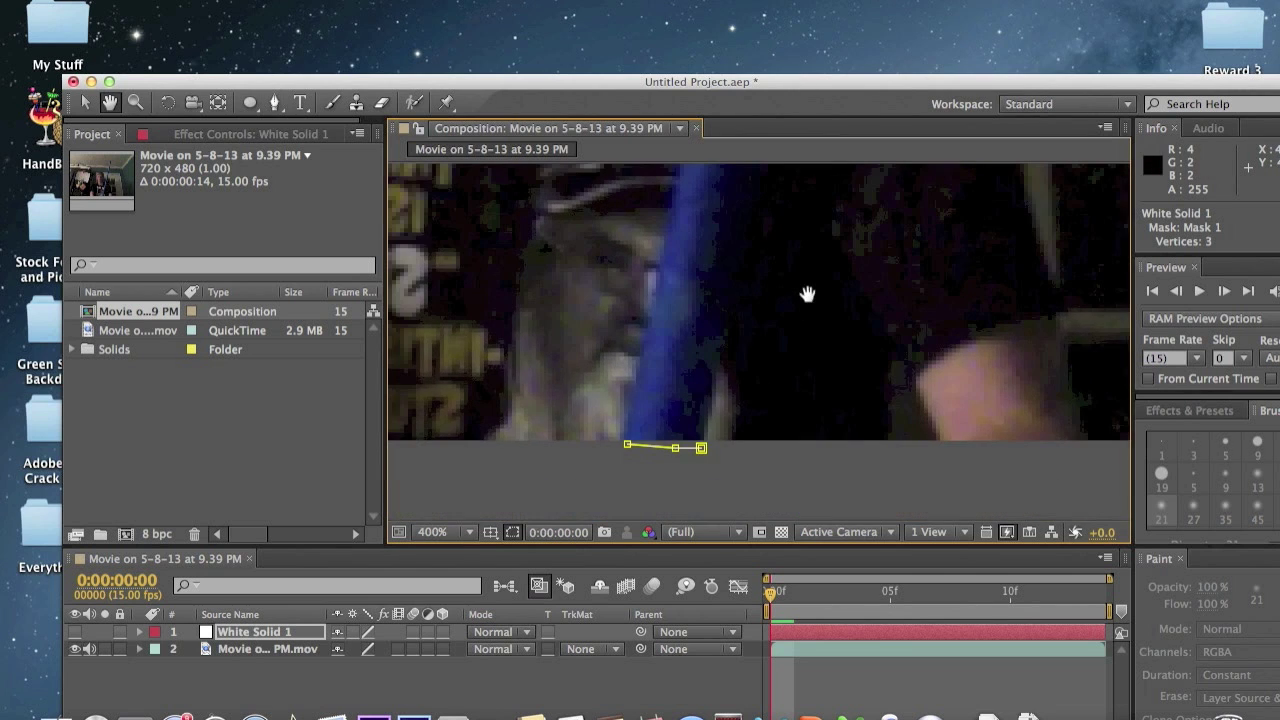
key(v)
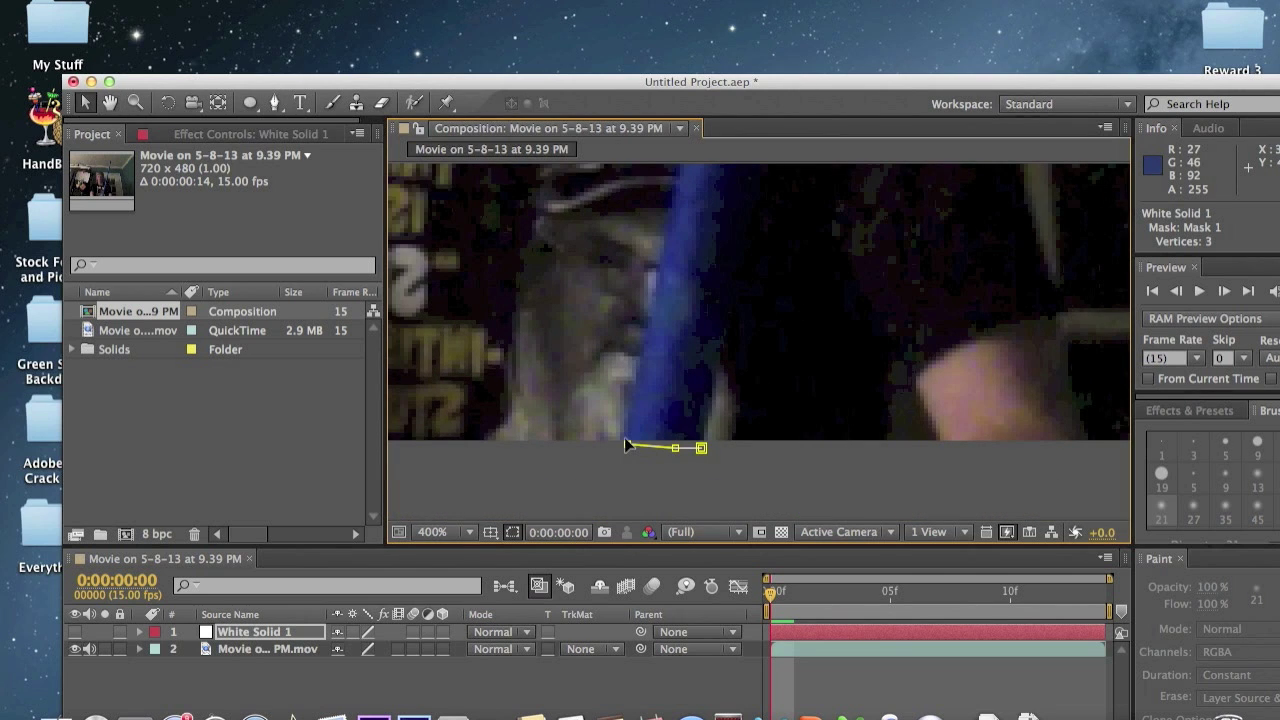
key(g)
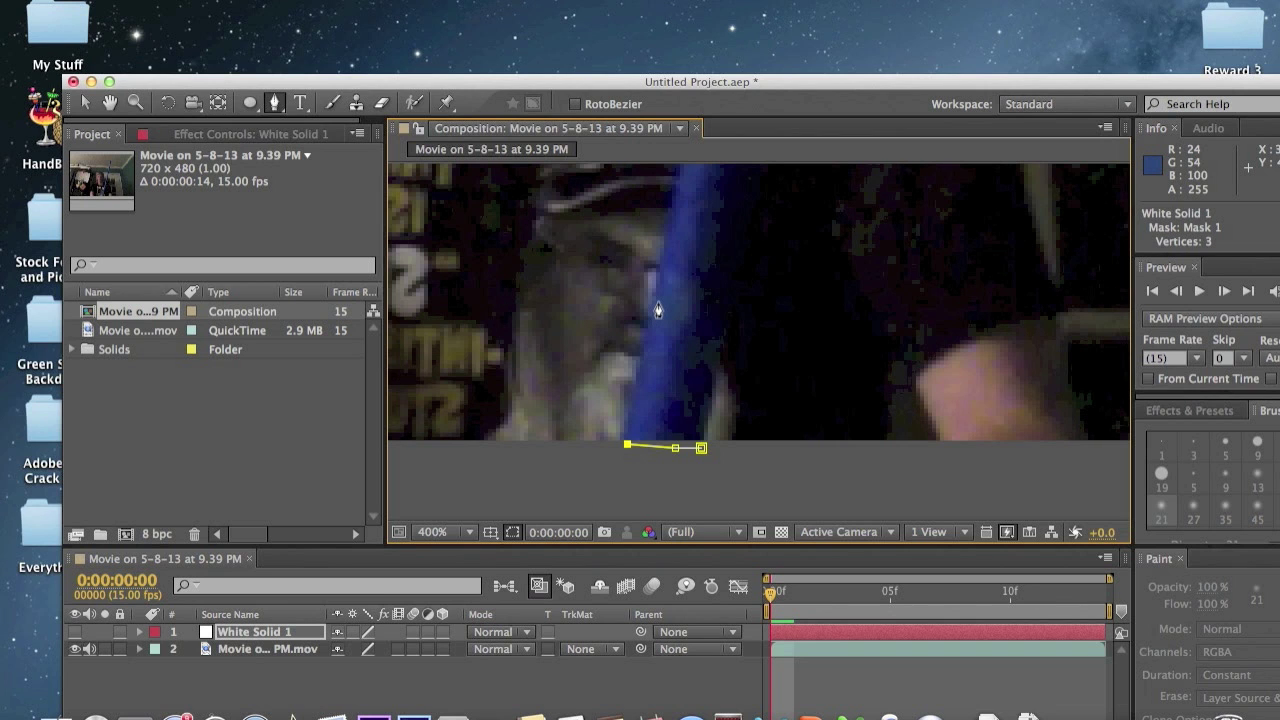
key(h)
drag(657, 303, 510, 716)
drag(654, 277, 629, 690)
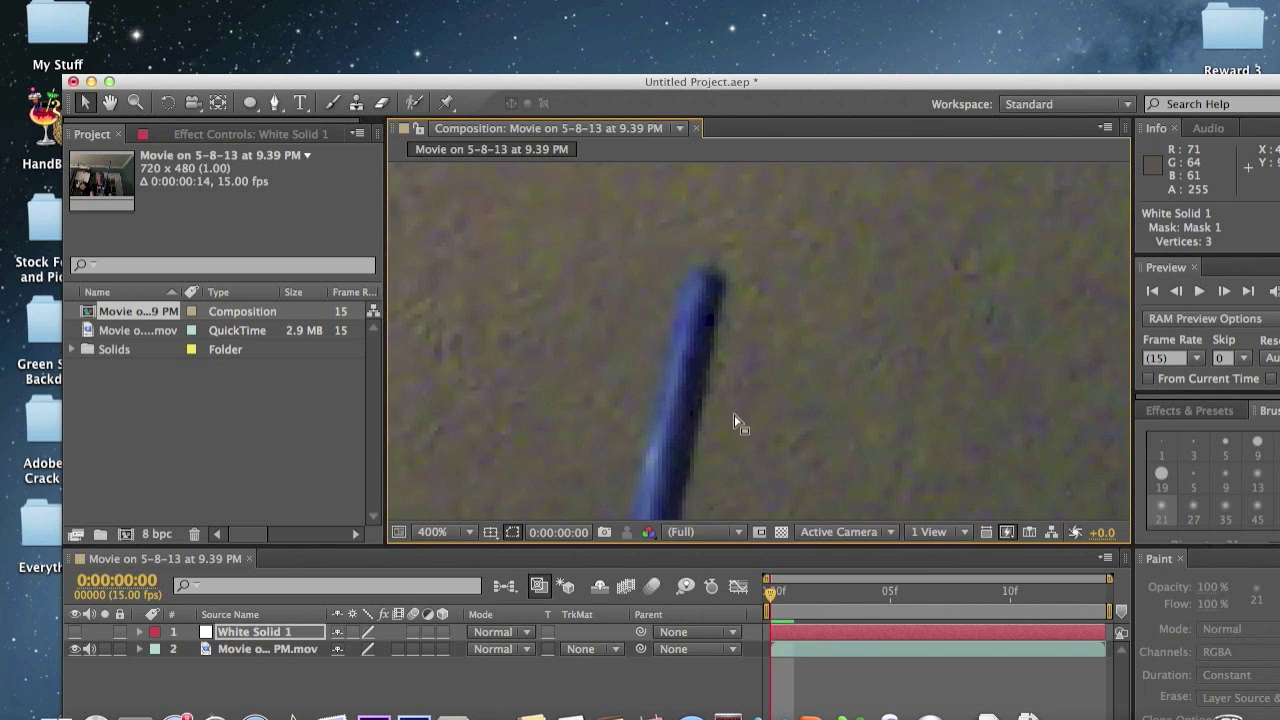
click(688, 270)
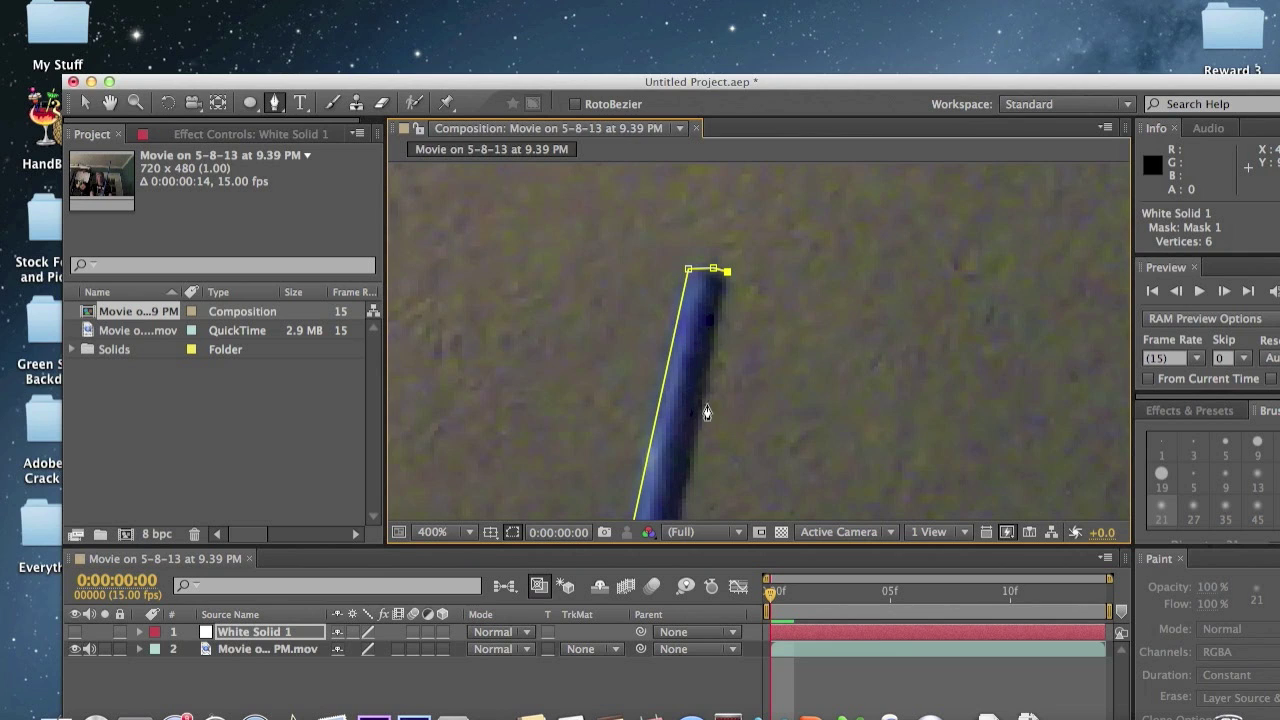
drag(712, 268, 709, 262)
Inspect Mask 1's left edge from the stick's tip down to the starting vertices at its lower end
key(space)
drag(713, 388, 674, 36)
drag(780, 340, 757, 203)
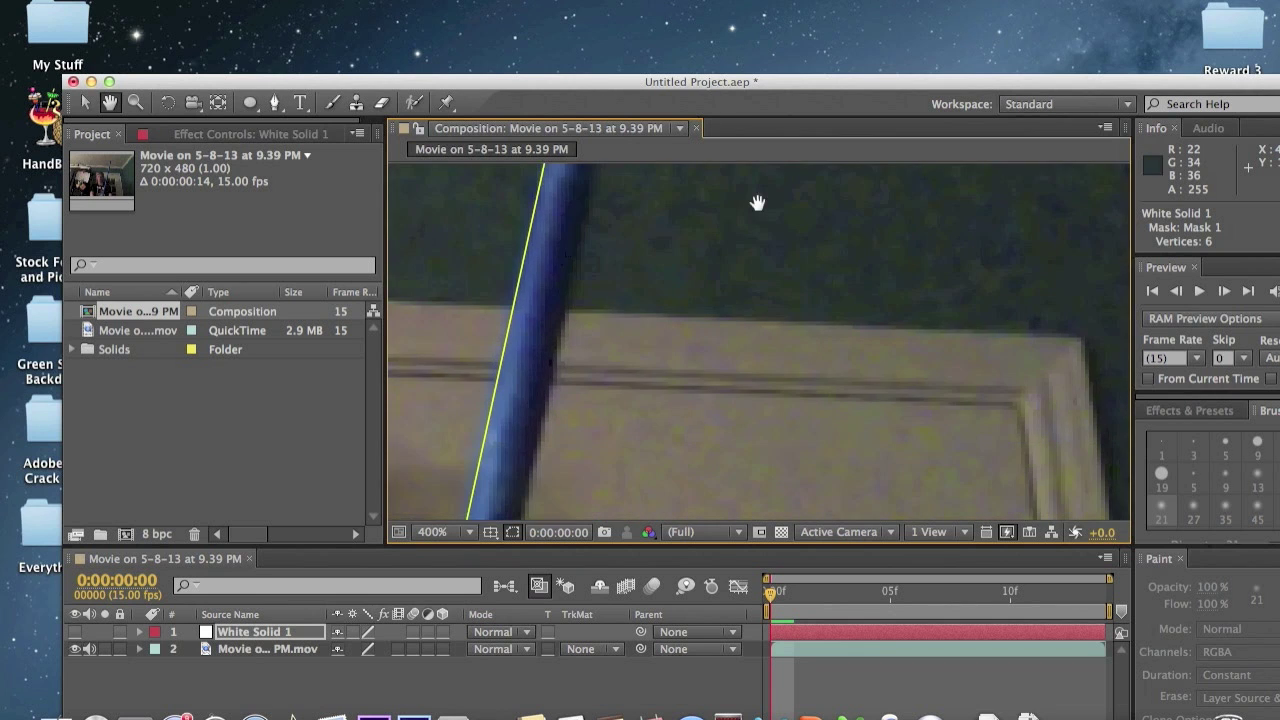
drag(774, 367, 800, 75)
drag(691, 397, 882, 149)
scroll(871, 329, down, 10)
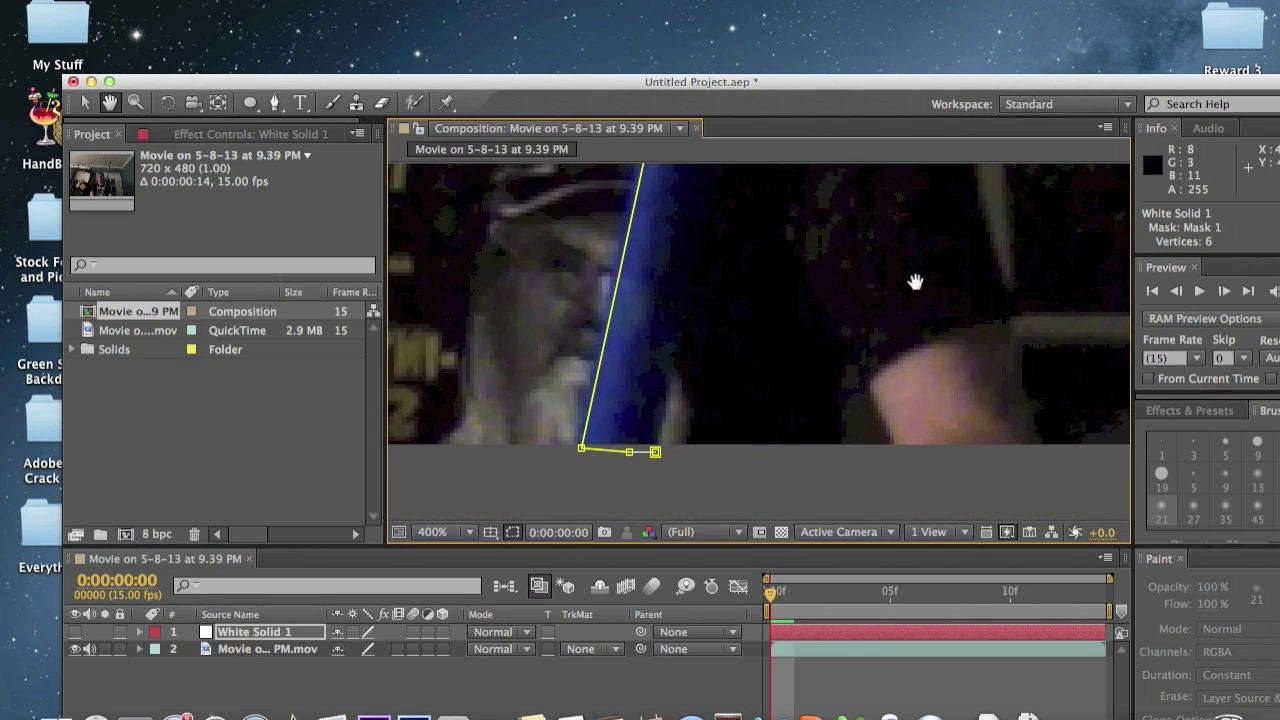
key(g)
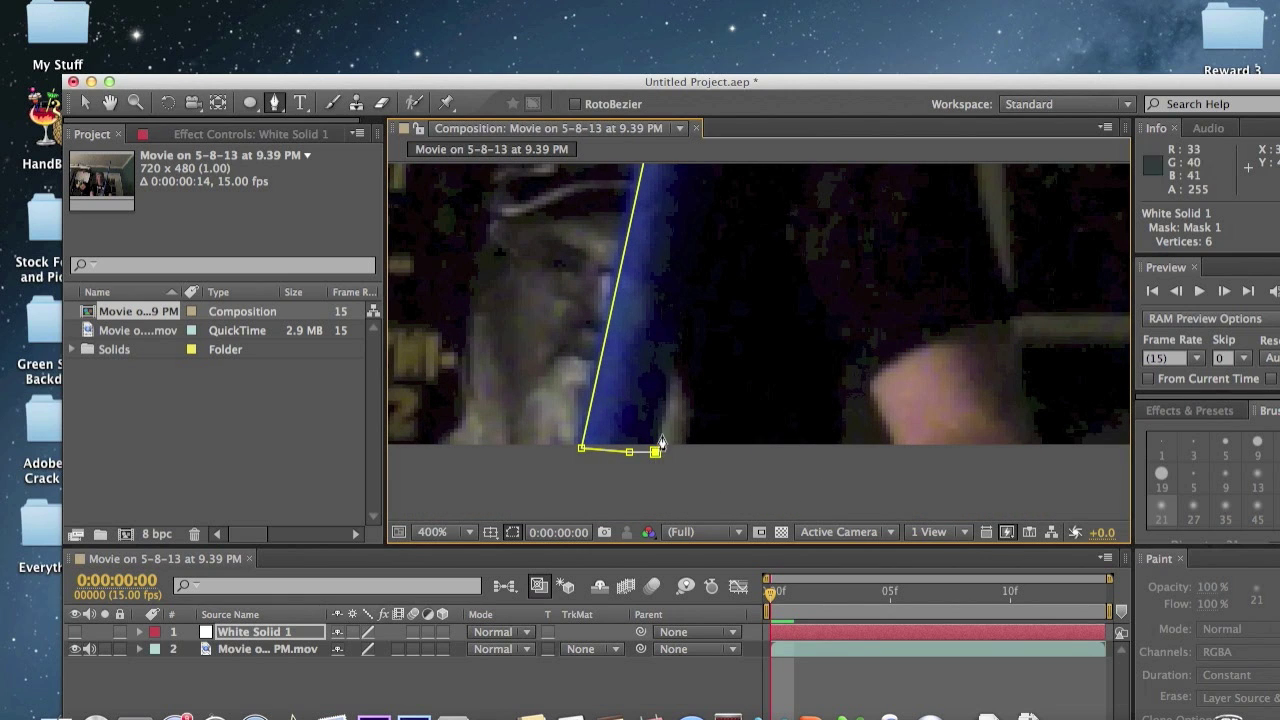
Close Mask 1 along the stick's right edge, adding a seventh vertex just below the right side of the tip
key(space)
drag(666, 418, 614, 665)
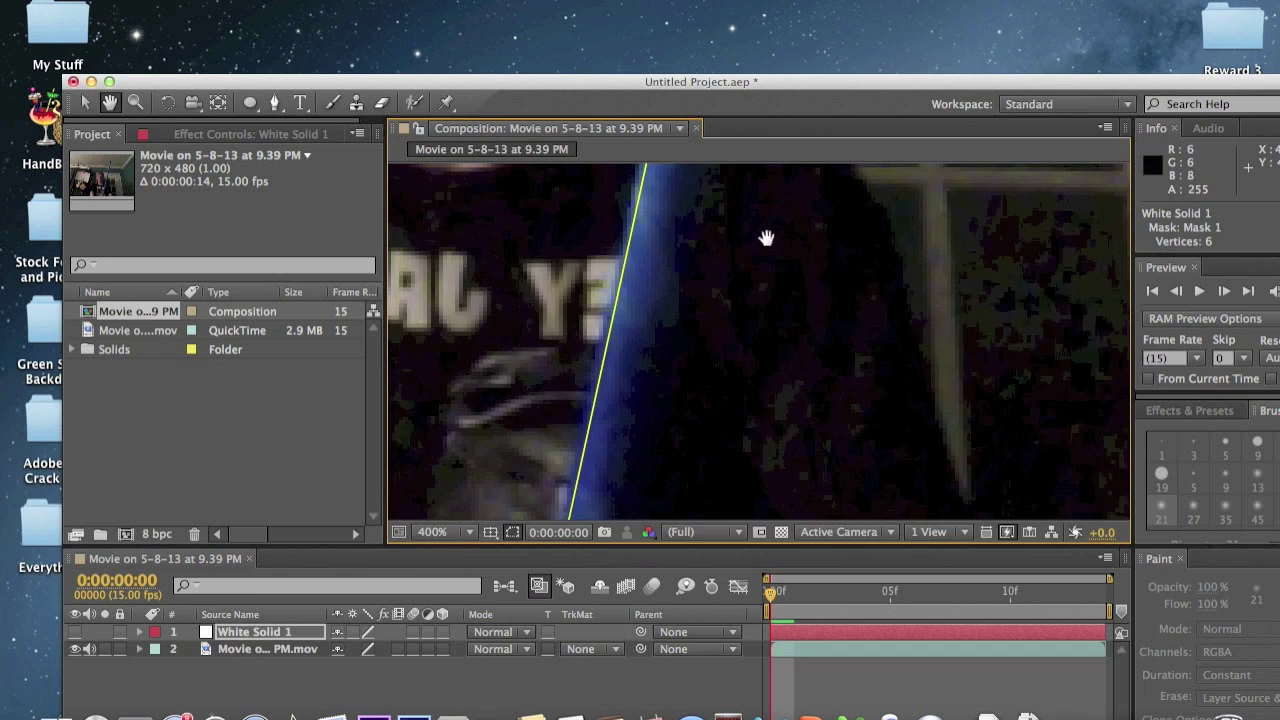
drag(766, 237, 627, 607)
drag(700, 280, 490, 708)
drag(632, 360, 728, 685)
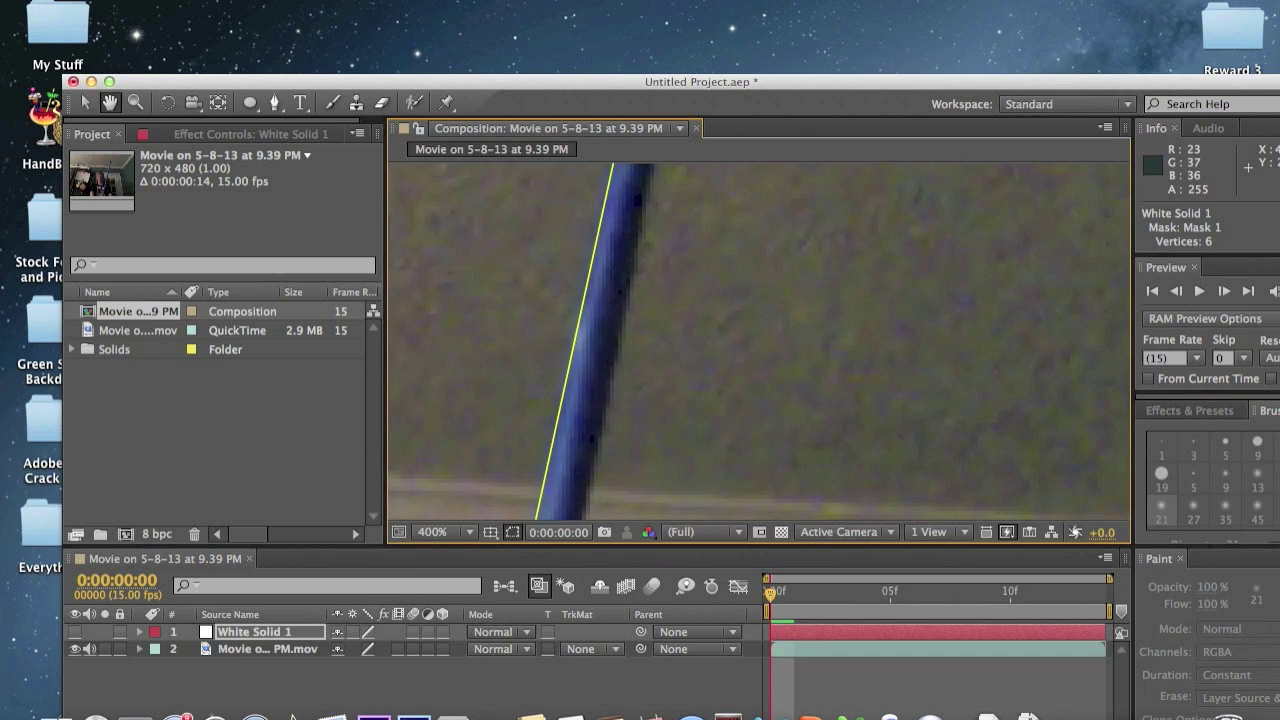
drag(715, 287, 672, 441)
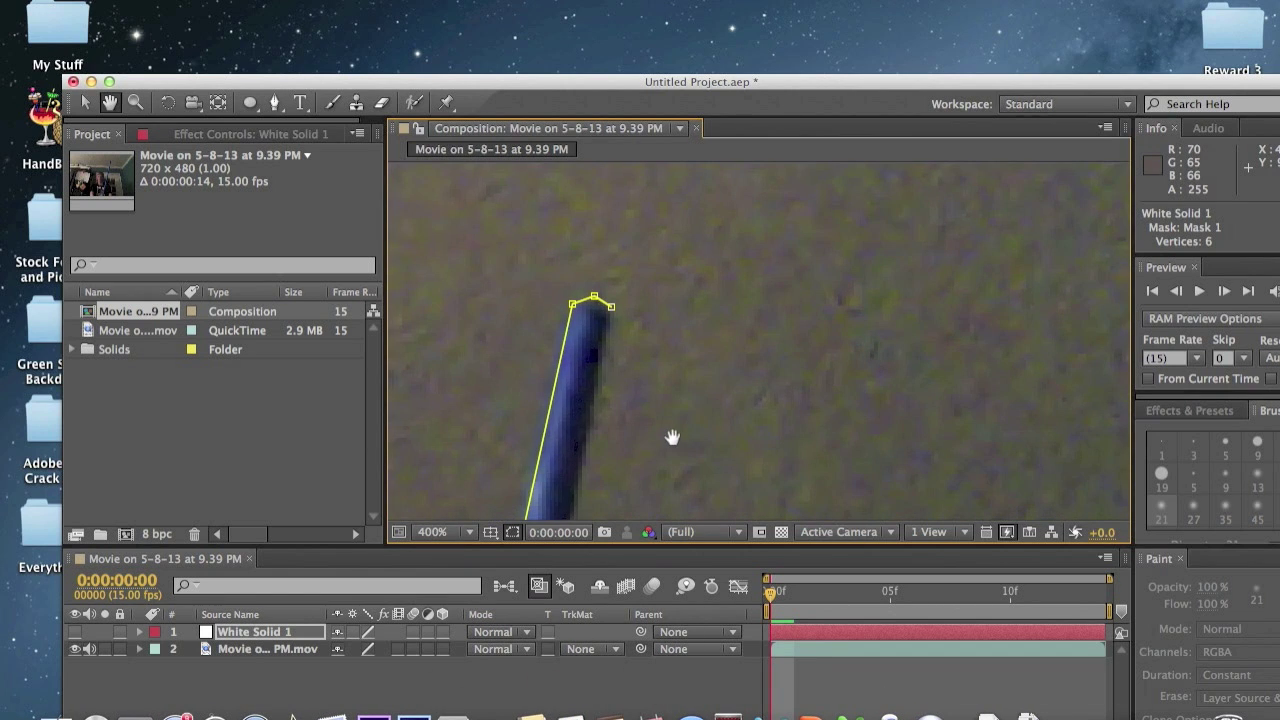
key(g)
click(610, 321)
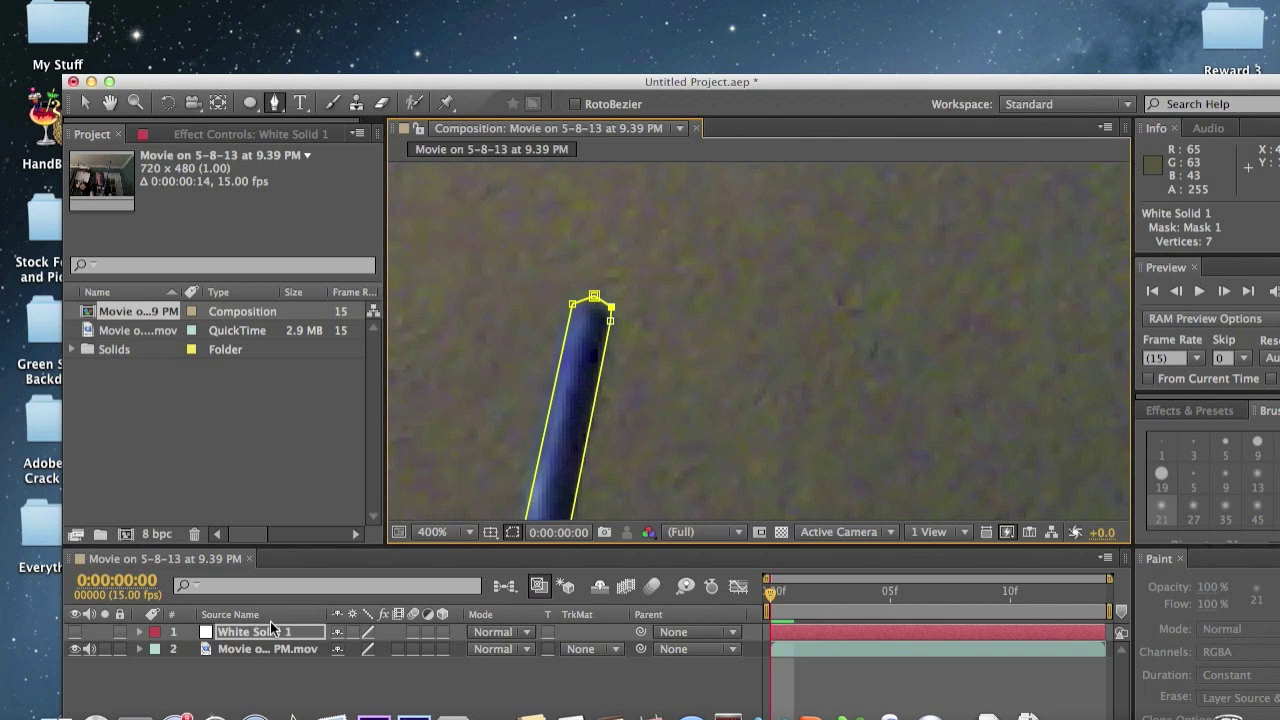
Reveal the mask properties of White Solid 1 and enable Mask Path keyframing at 0:00:00:00
click(434, 533)
click(469, 389)
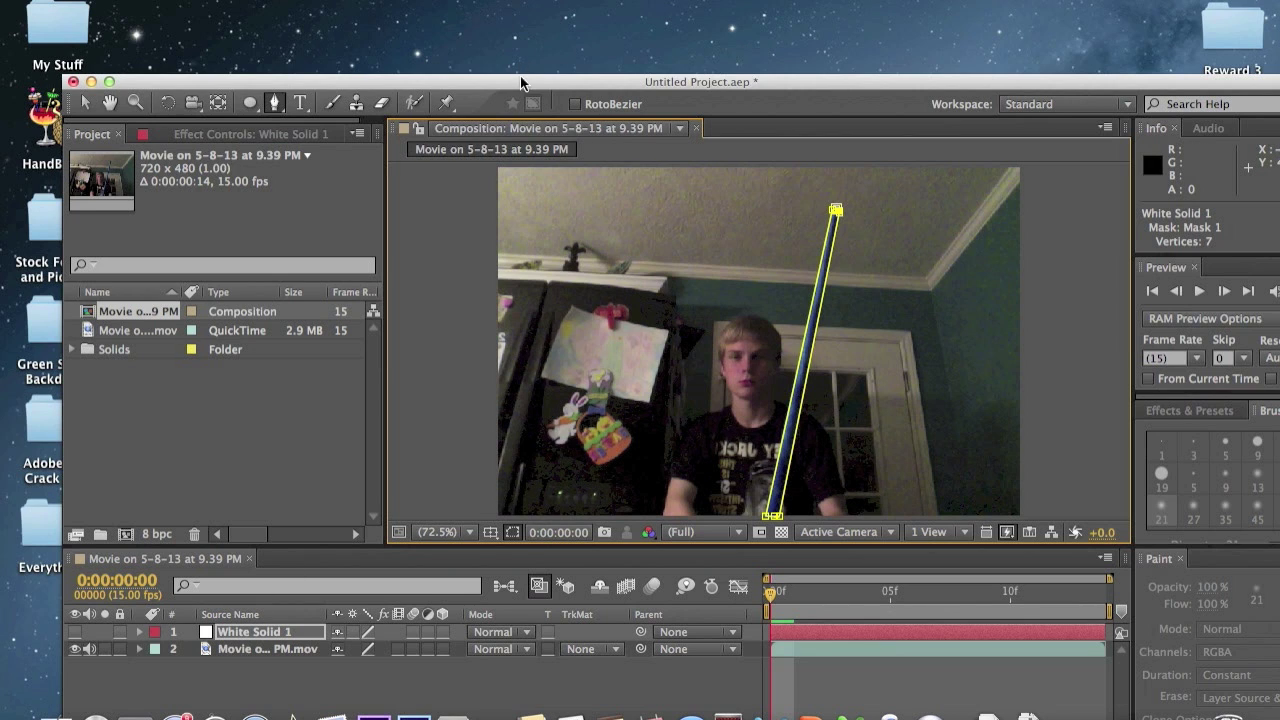
click(245, 633)
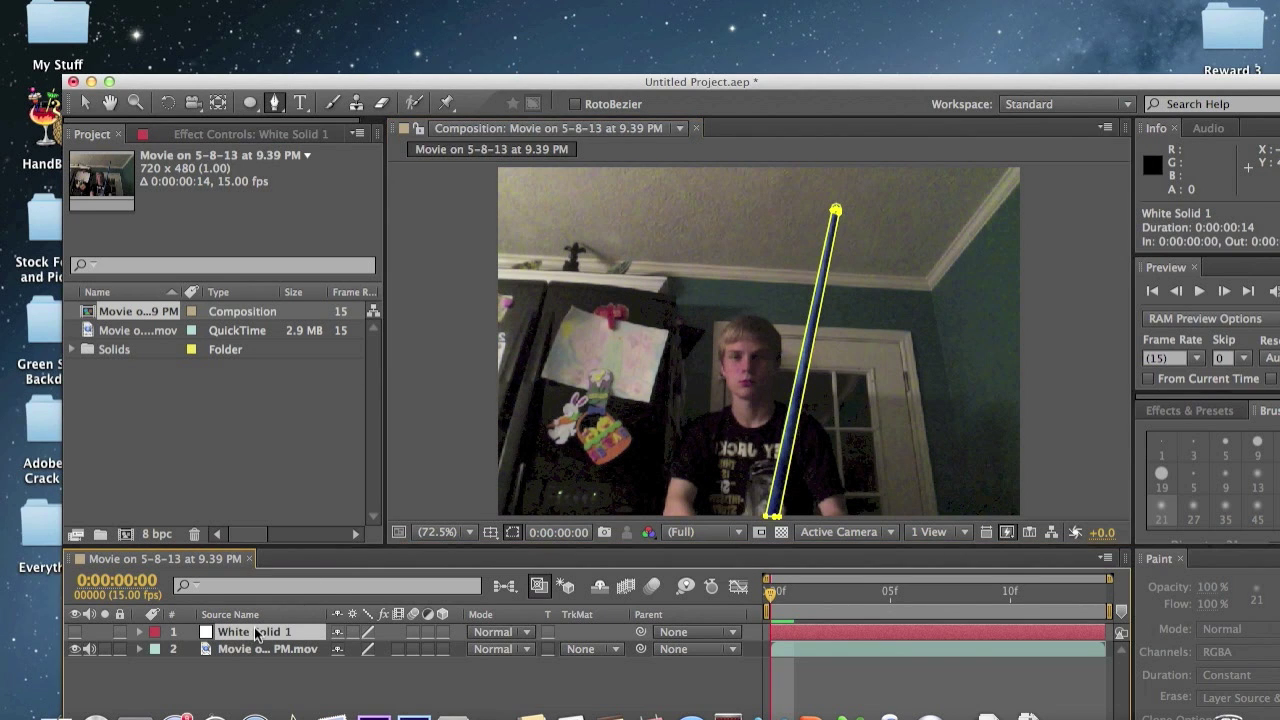
key(m)
key(m)
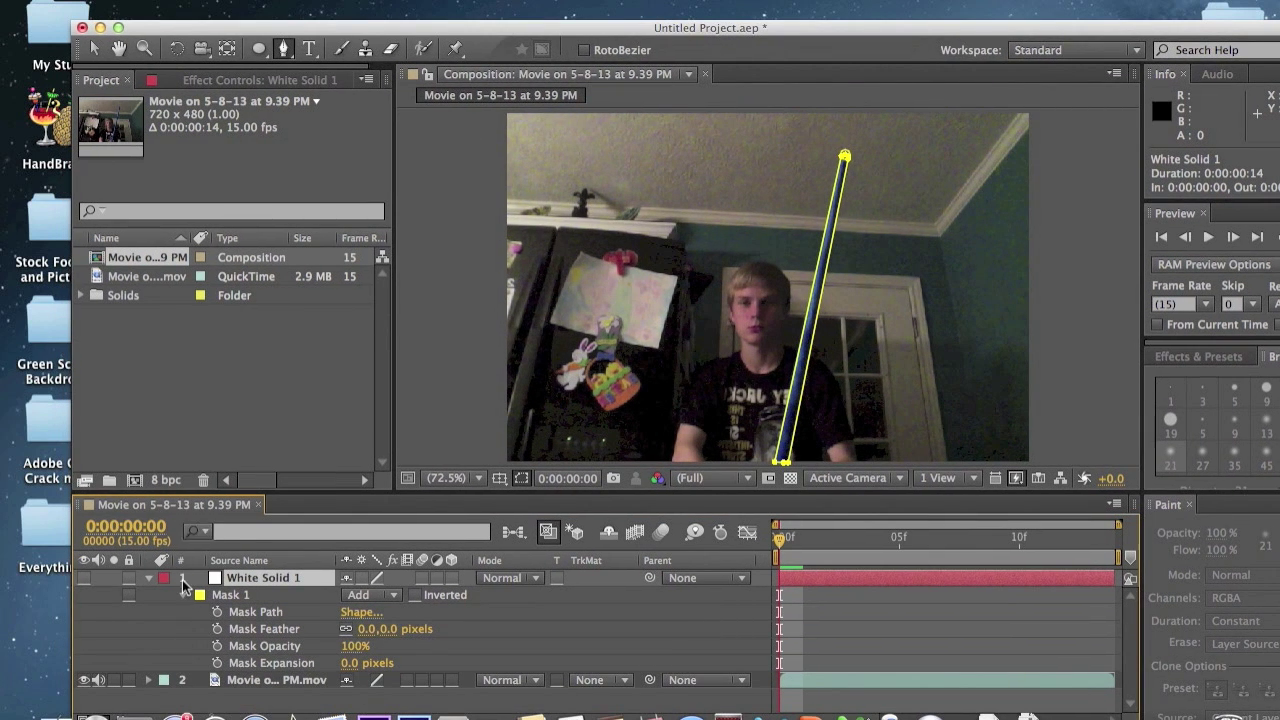
click(217, 612)
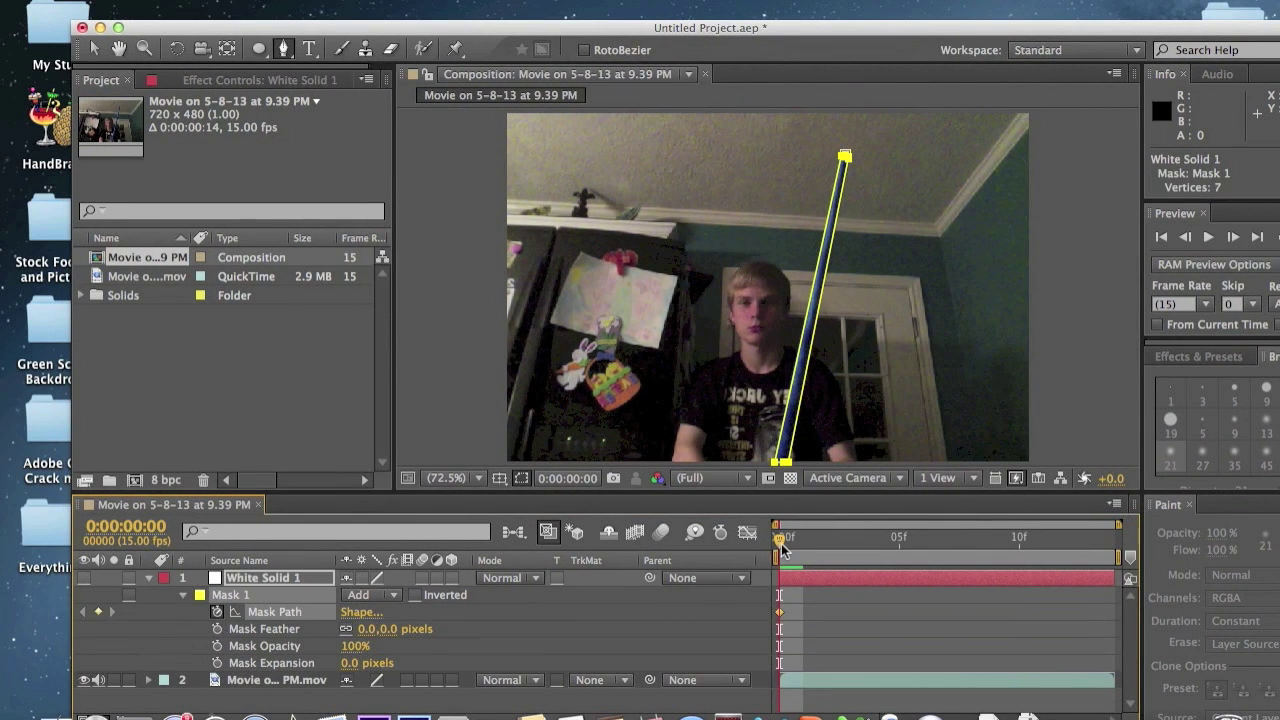
At 0:00:00:05, shift the whole Mask 1 path right to follow the moved stick
drag(785, 548, 800, 548)
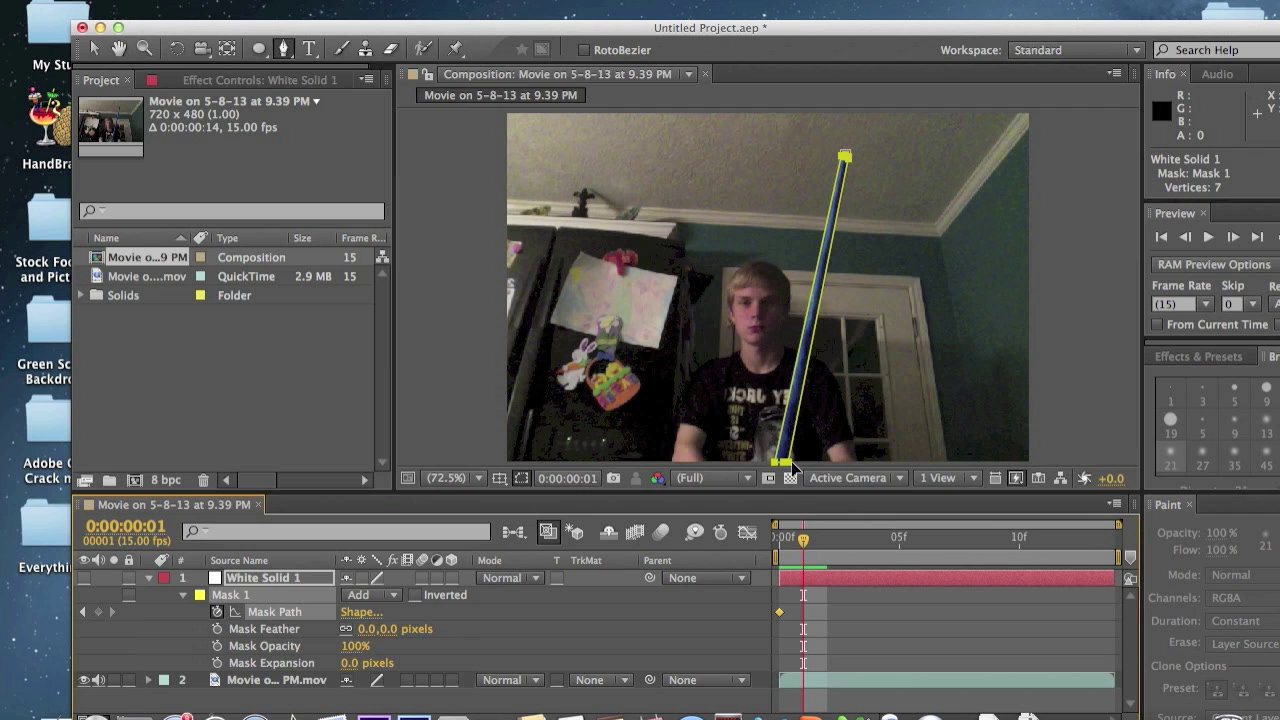
drag(806, 548, 899, 549)
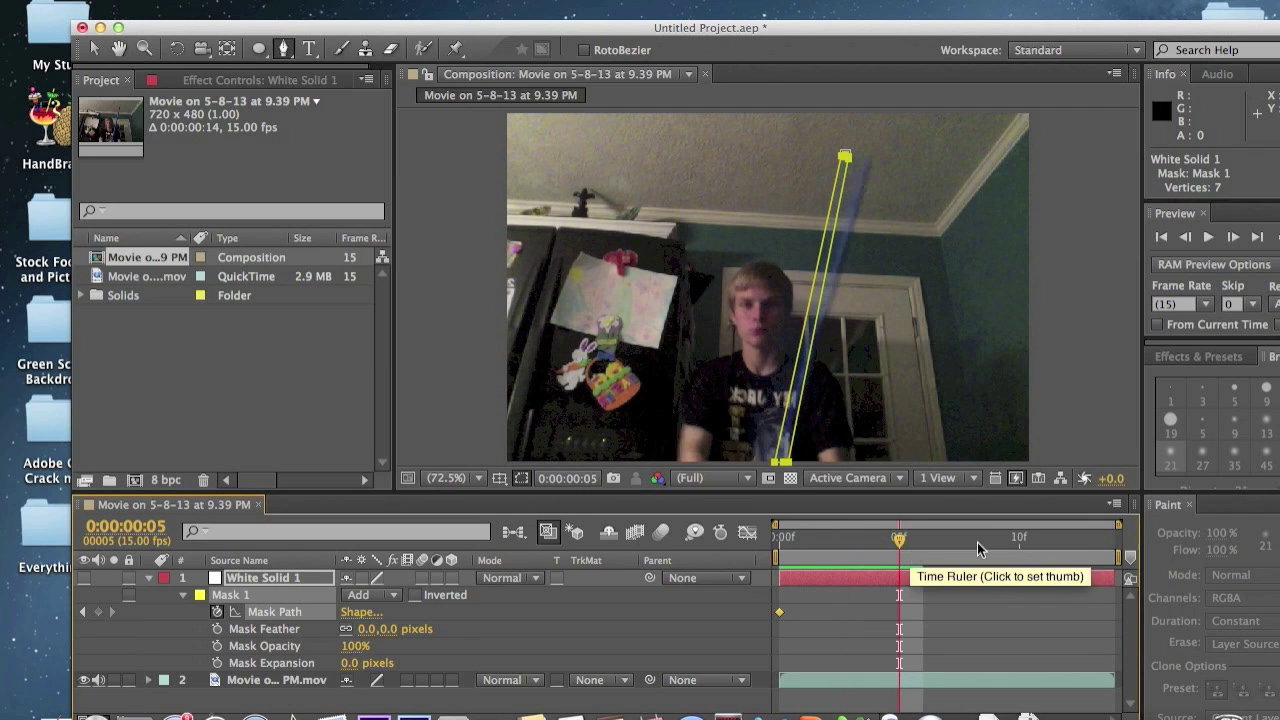
drag(849, 167, 866, 170)
click(252, 628)
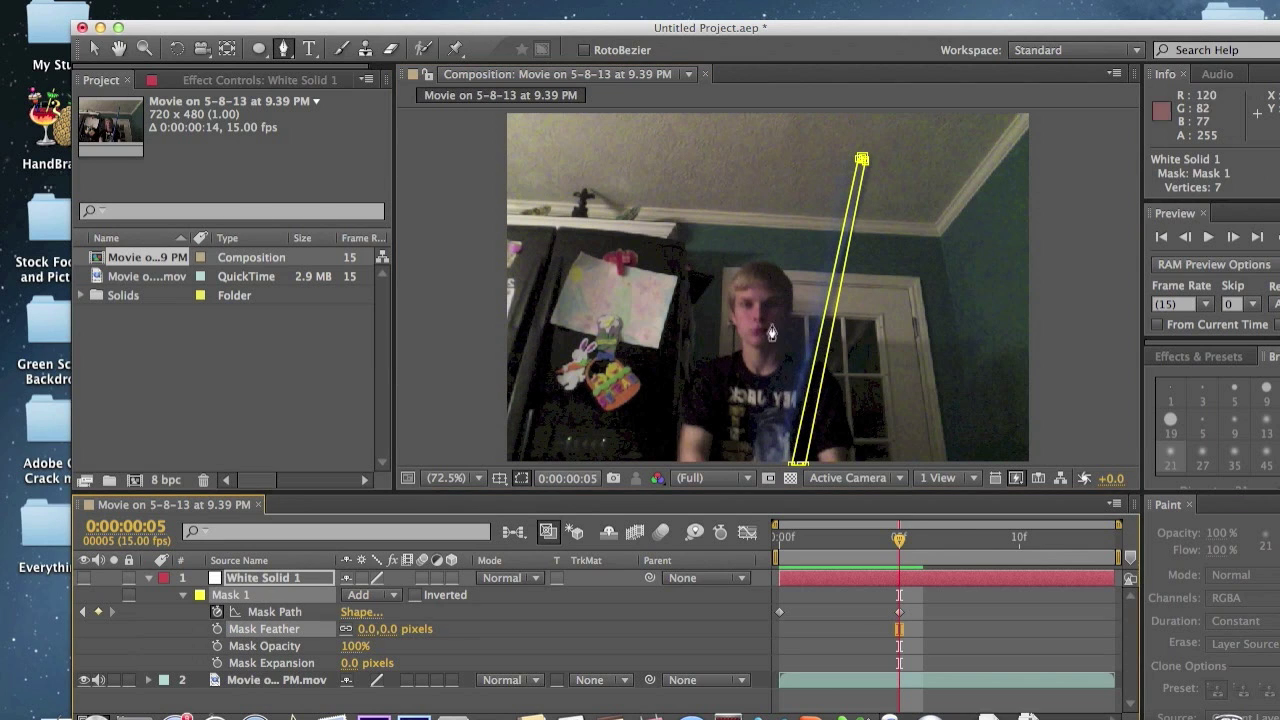
Reshape the upper end of Mask 1 at 0:00:00:05, spreading its tip vertices around the stick's motion-blurred tip
drag(866, 164, 873, 162)
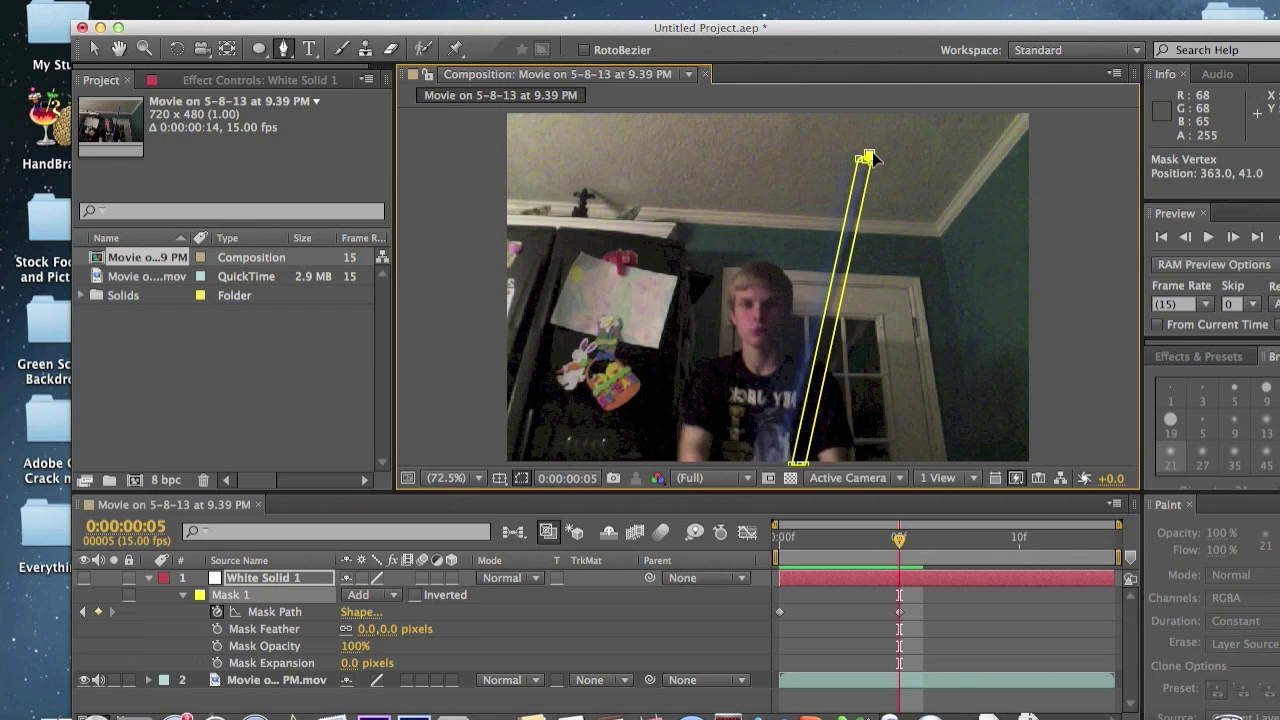
click(452, 478)
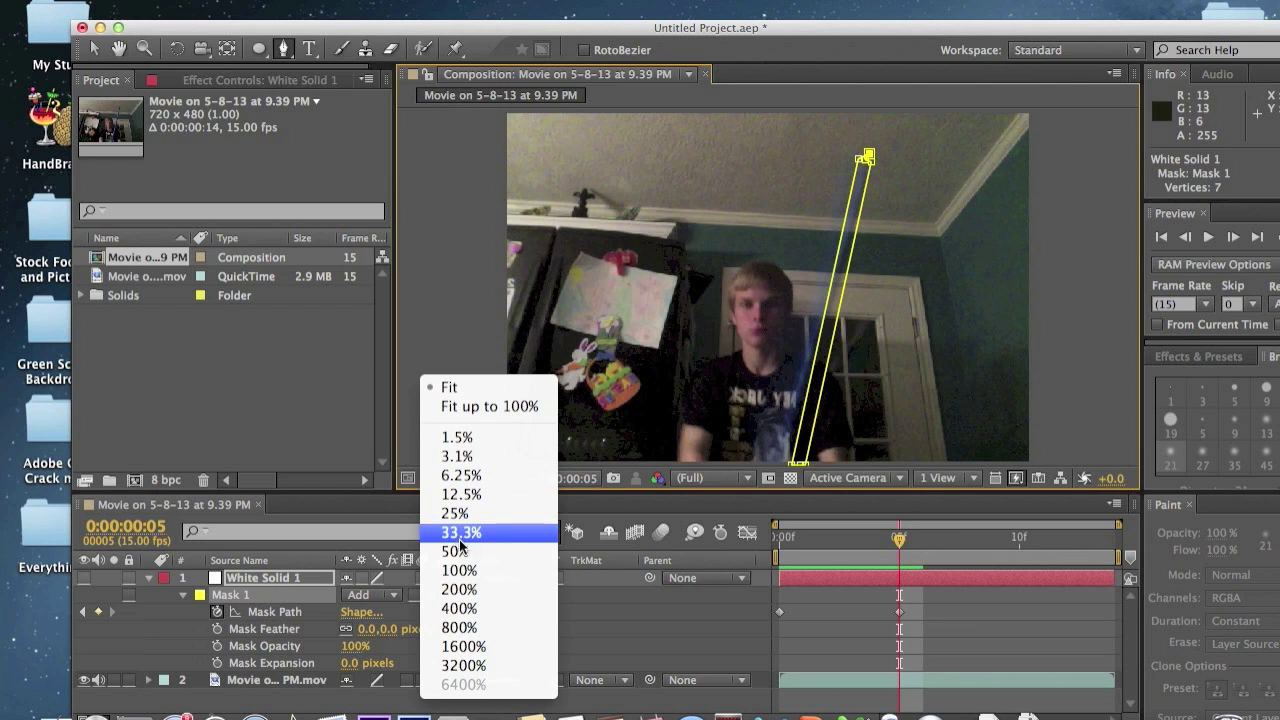
click(480, 589)
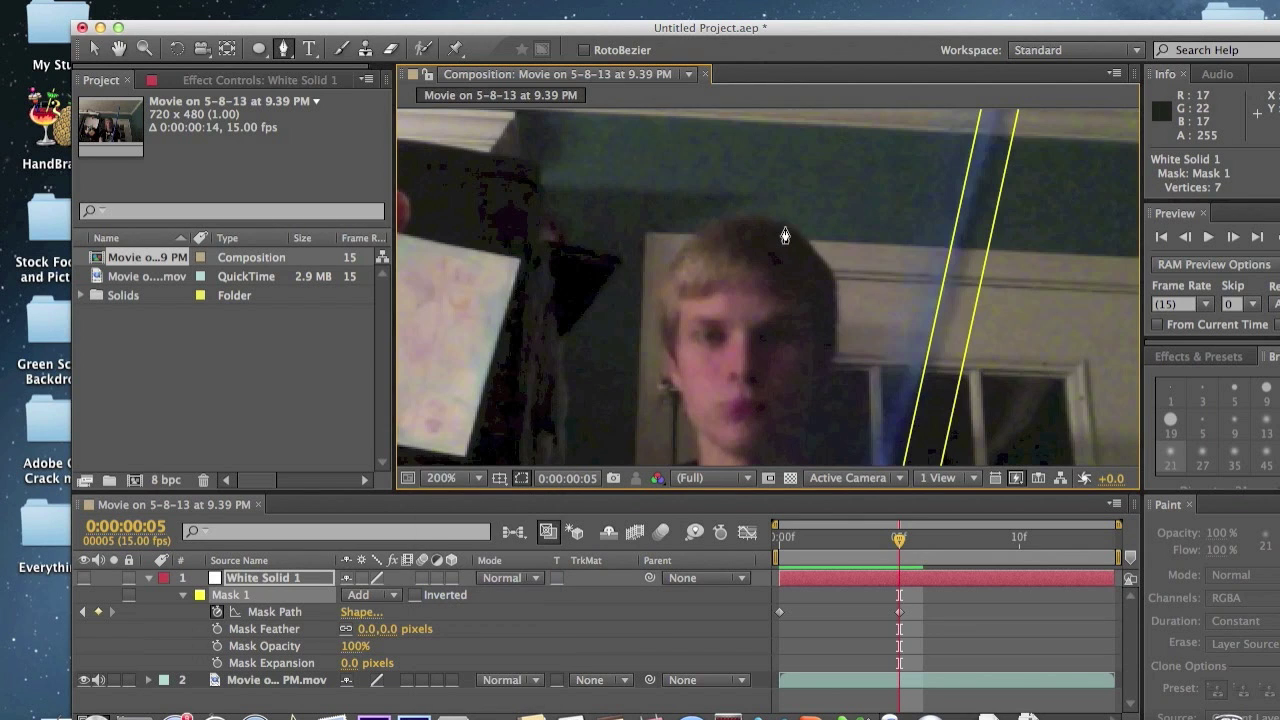
key(h)
drag(785, 235, 587, 509)
key(v)
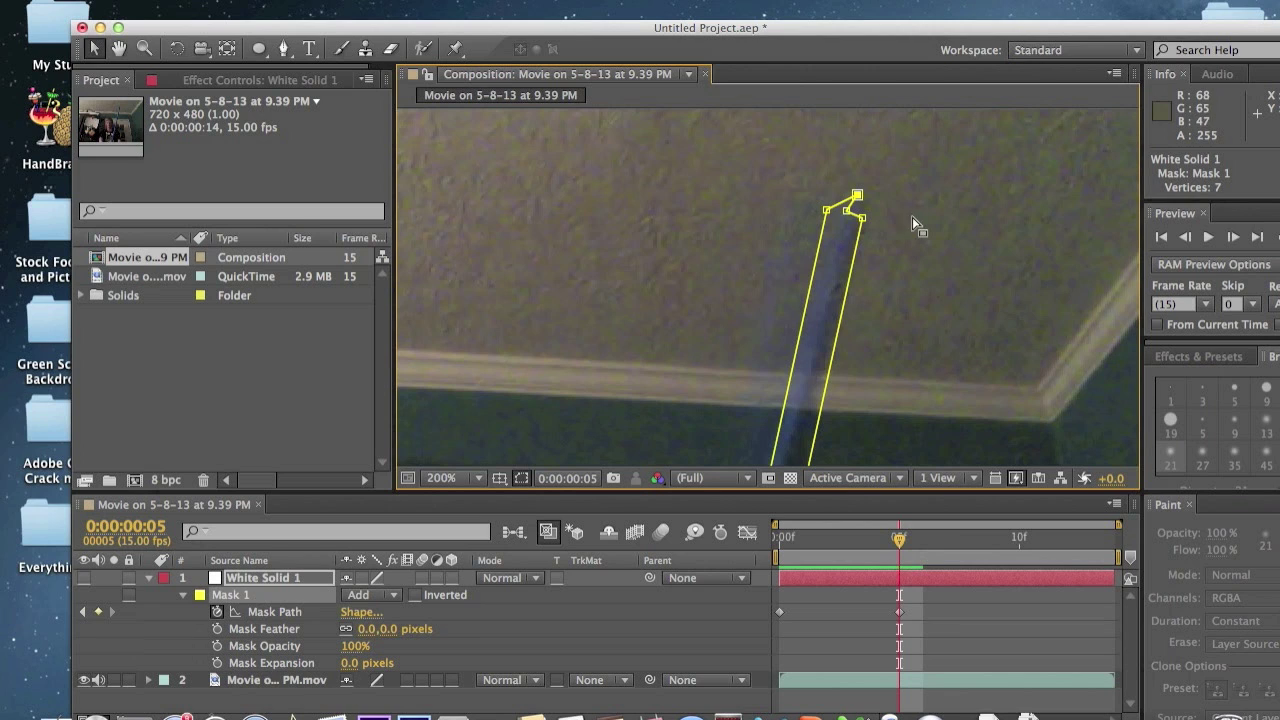
drag(826, 210, 862, 204)
click(854, 196)
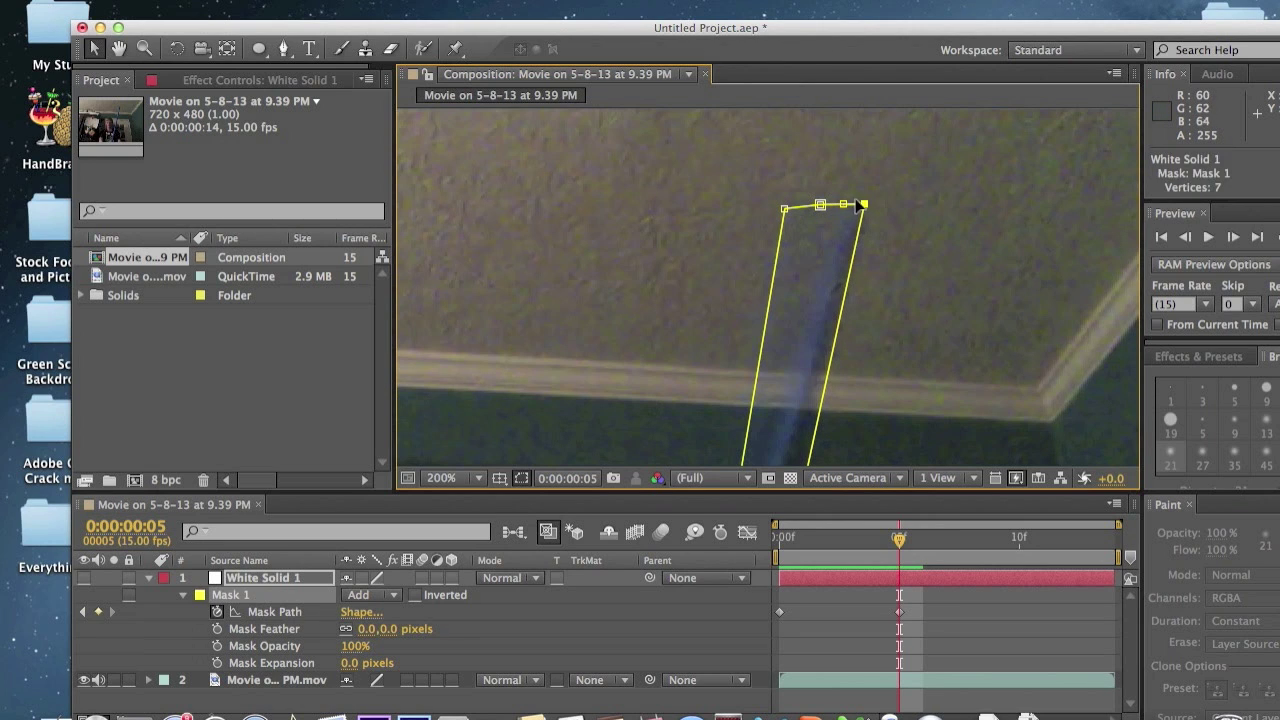
Move the left and middle vertices at the lower end of Mask 1 outward to the left to enclose the blurred stick at 0:00:00:05
key(space)
drag(856, 206, 852, 87)
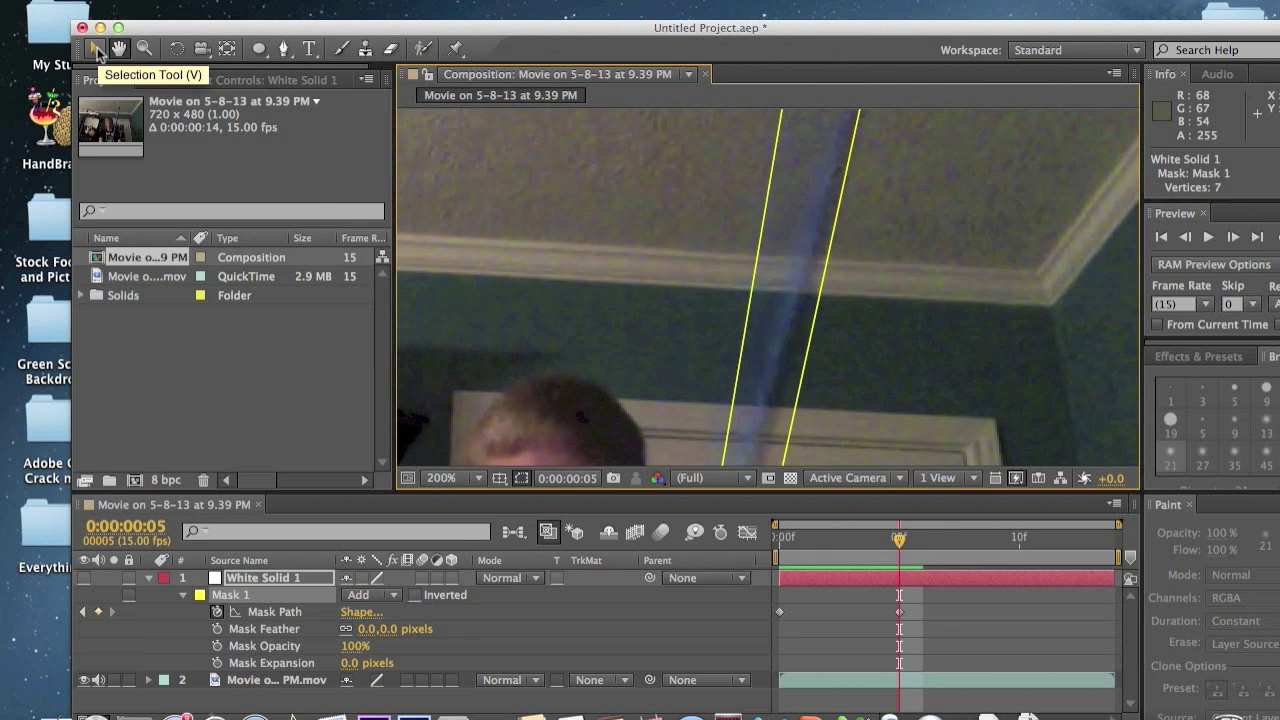
drag(746, 306, 756, 112)
drag(826, 369, 842, 412)
right_click(829, 269)
click(866, 51)
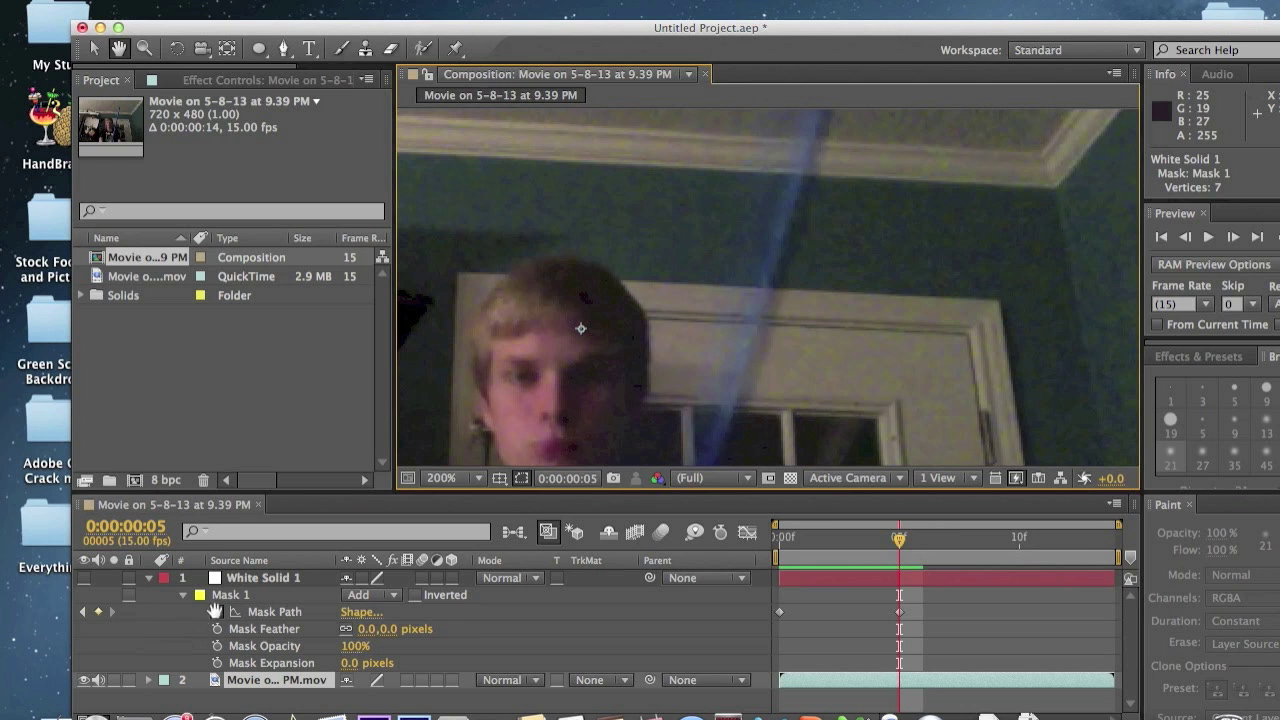
click(284, 595)
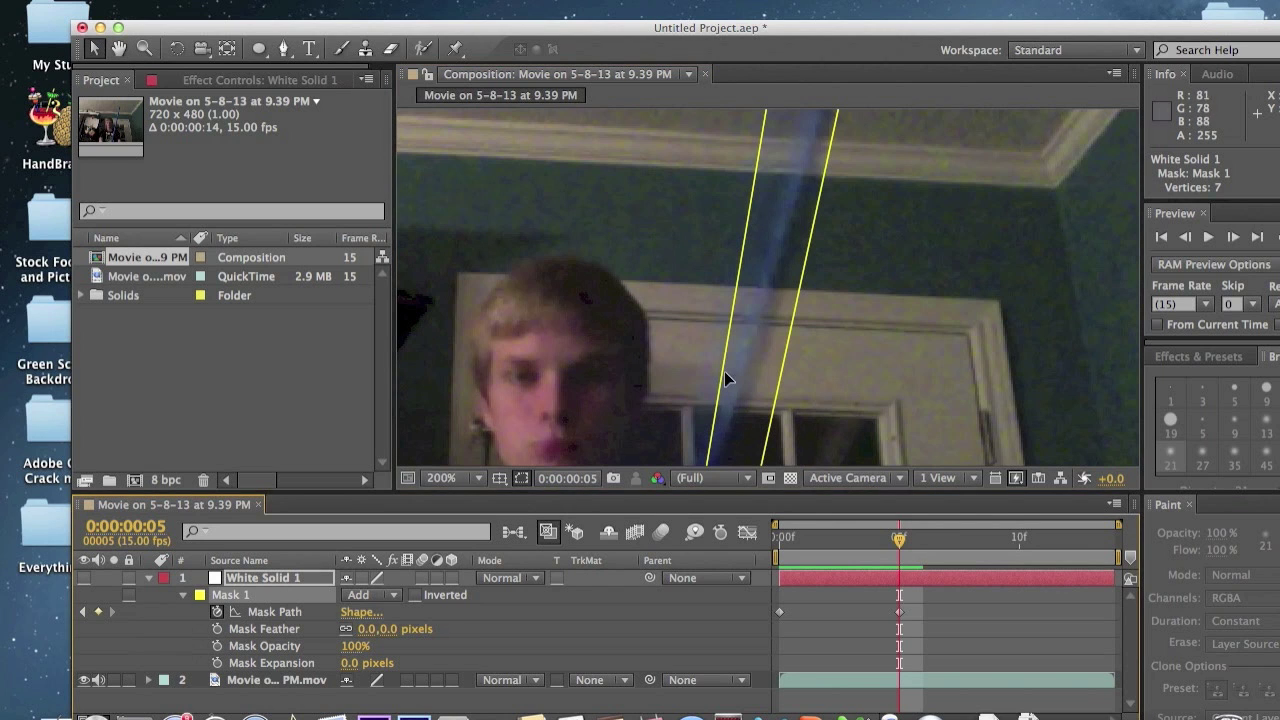
scroll(738, 346, down, 6)
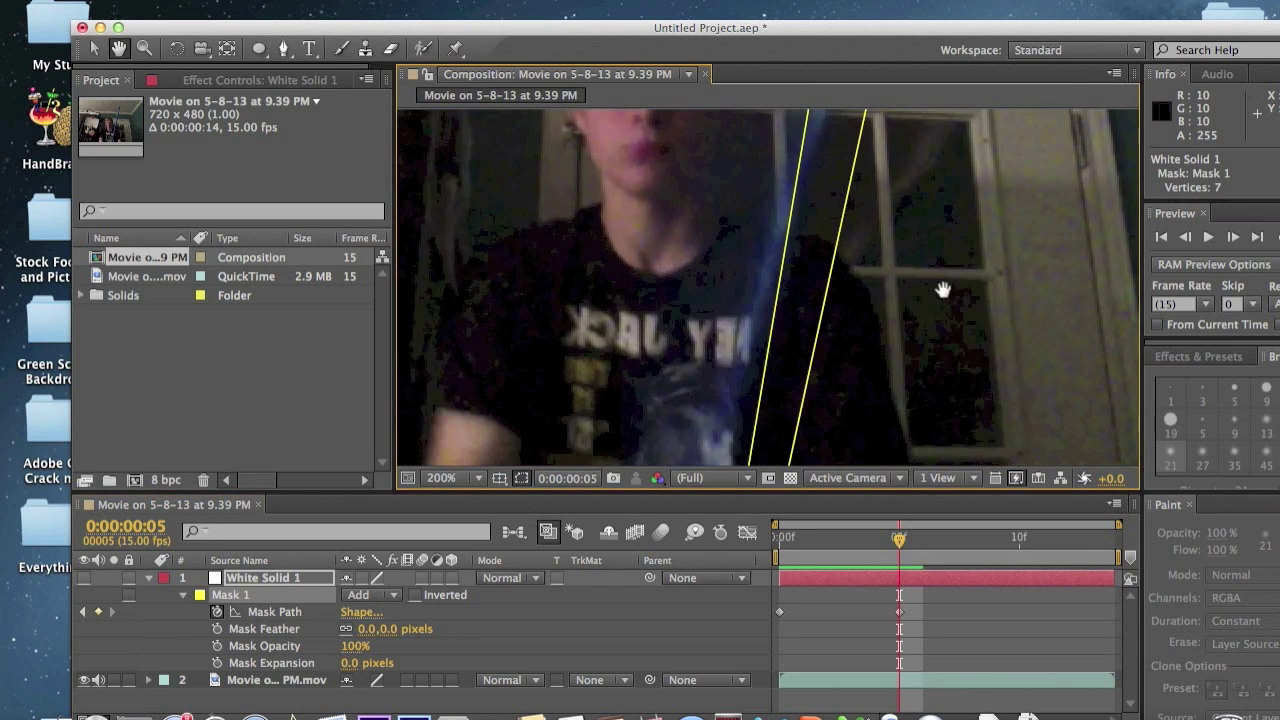
drag(928, 318, 963, 337)
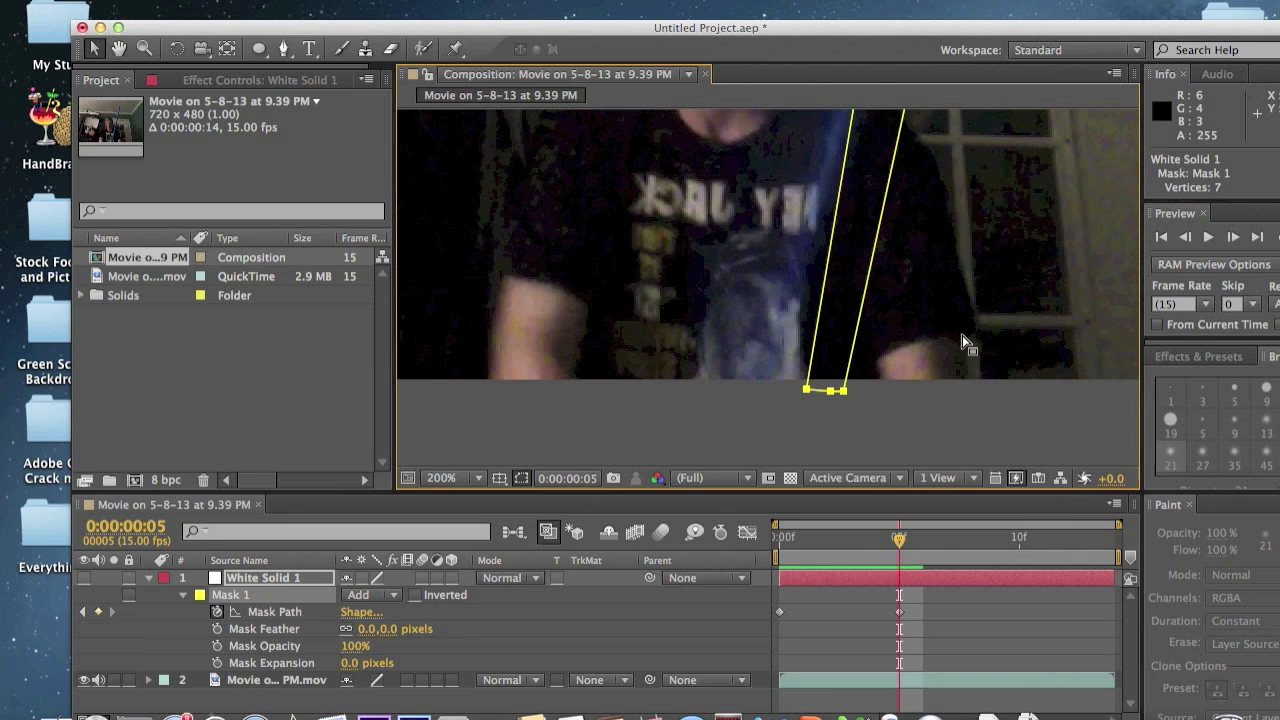
drag(800, 378, 687, 387)
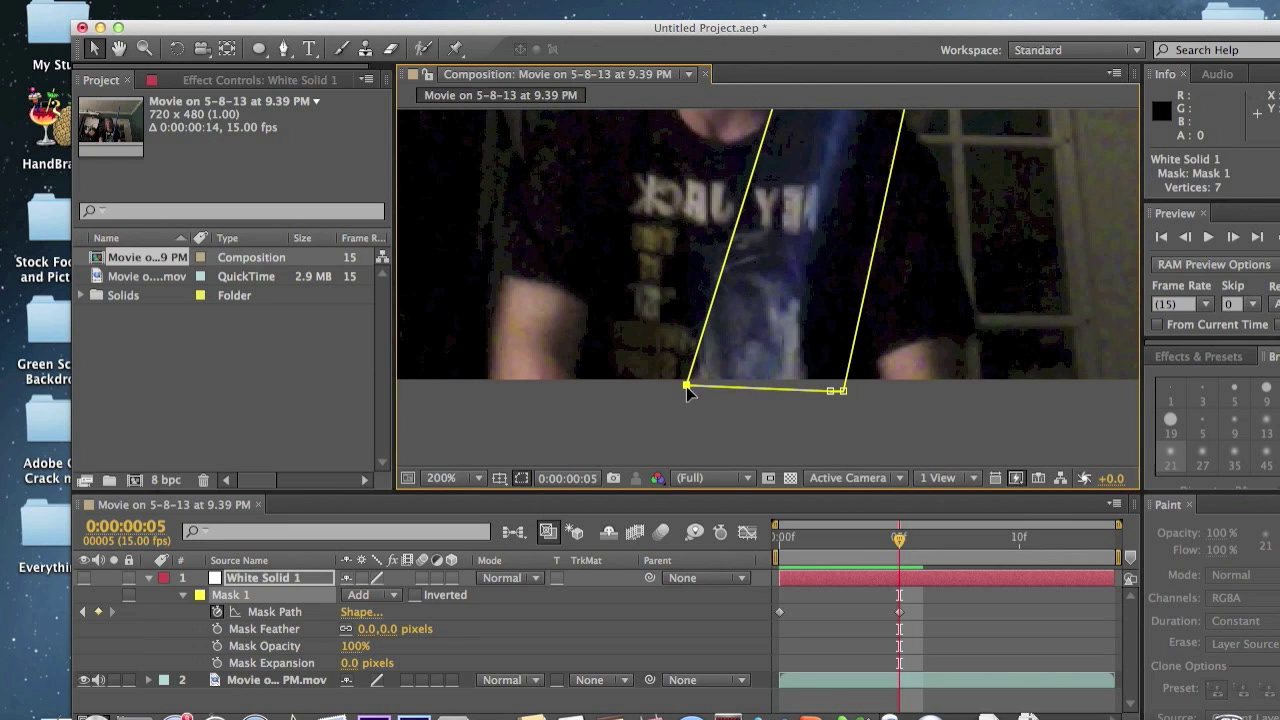
drag(830, 397, 720, 388)
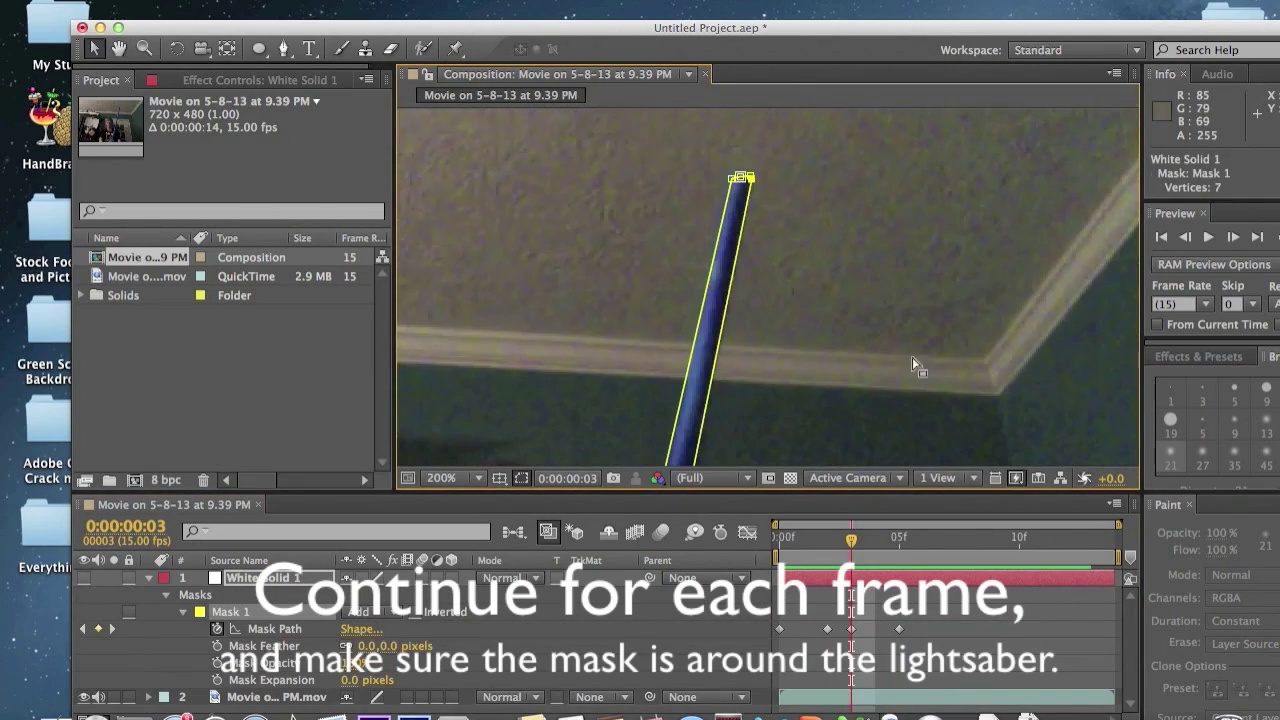
Fit Mask 1 around the stick at 0:00:00:10 and 0:00:00:11 by adjusting its lower and tip vertices
click(441, 478)
click(448, 380)
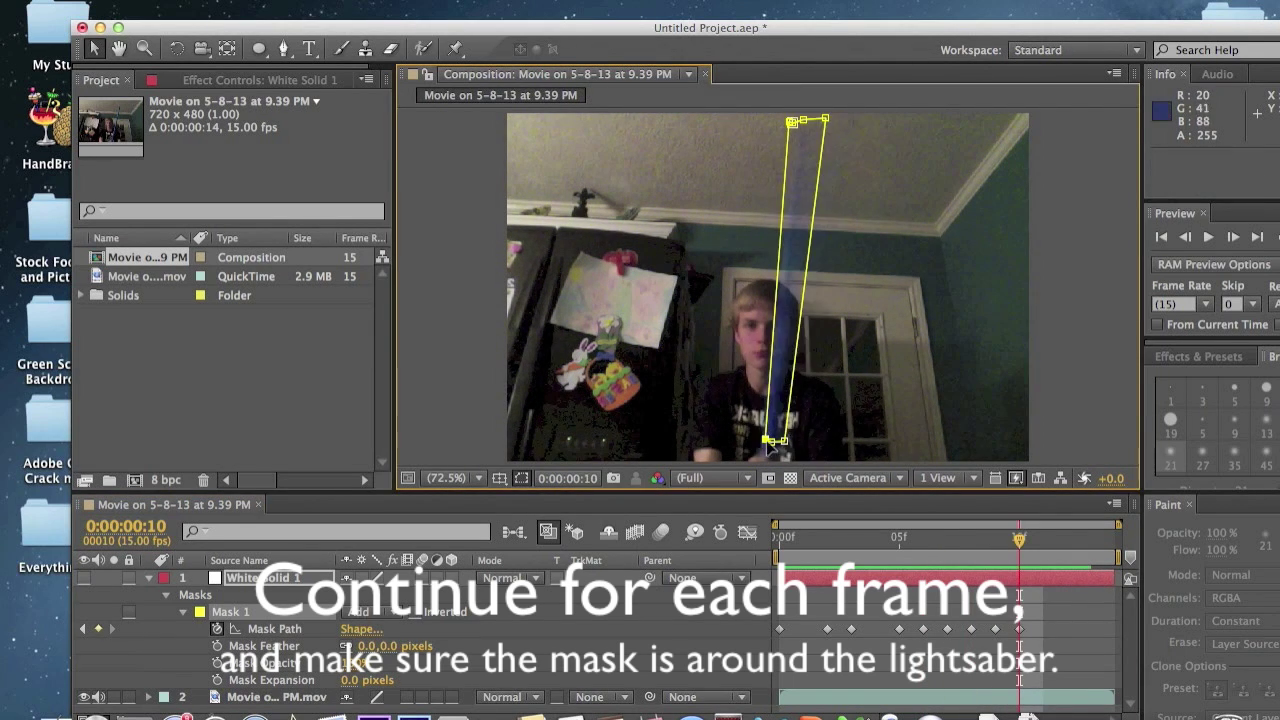
drag(767, 441, 756, 452)
drag(1019, 539, 1043, 539)
drag(825, 118, 802, 137)
Scrub through the composition and run a RAM preview to check that the animated mask follows the stick
click(1091, 539)
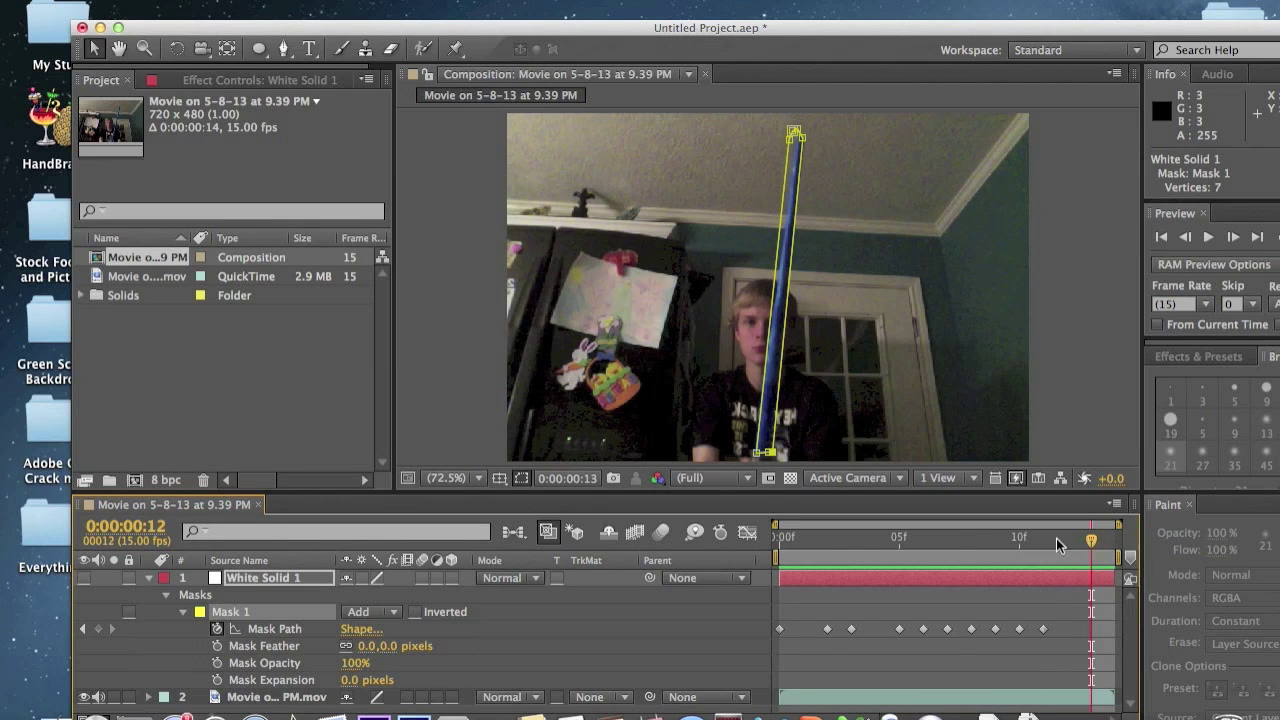
drag(1057, 545, 827, 545)
drag(1222, 33, 1144, 0)
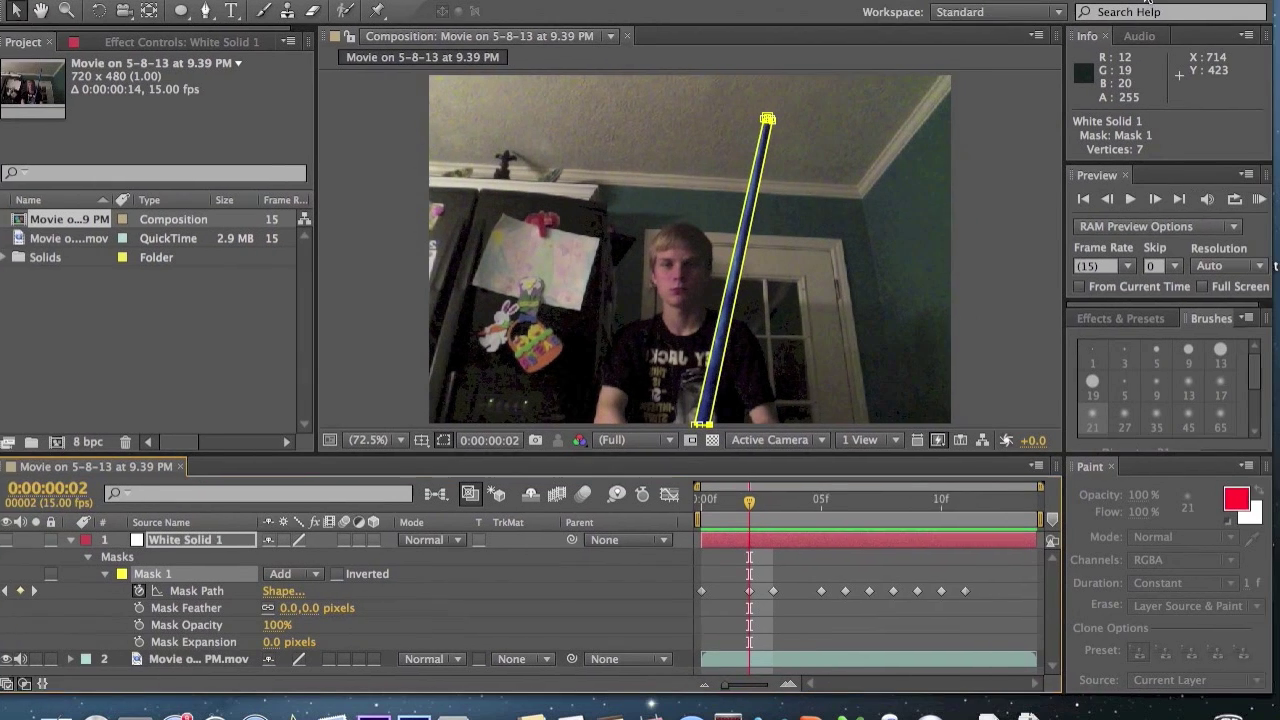
click(1258, 199)
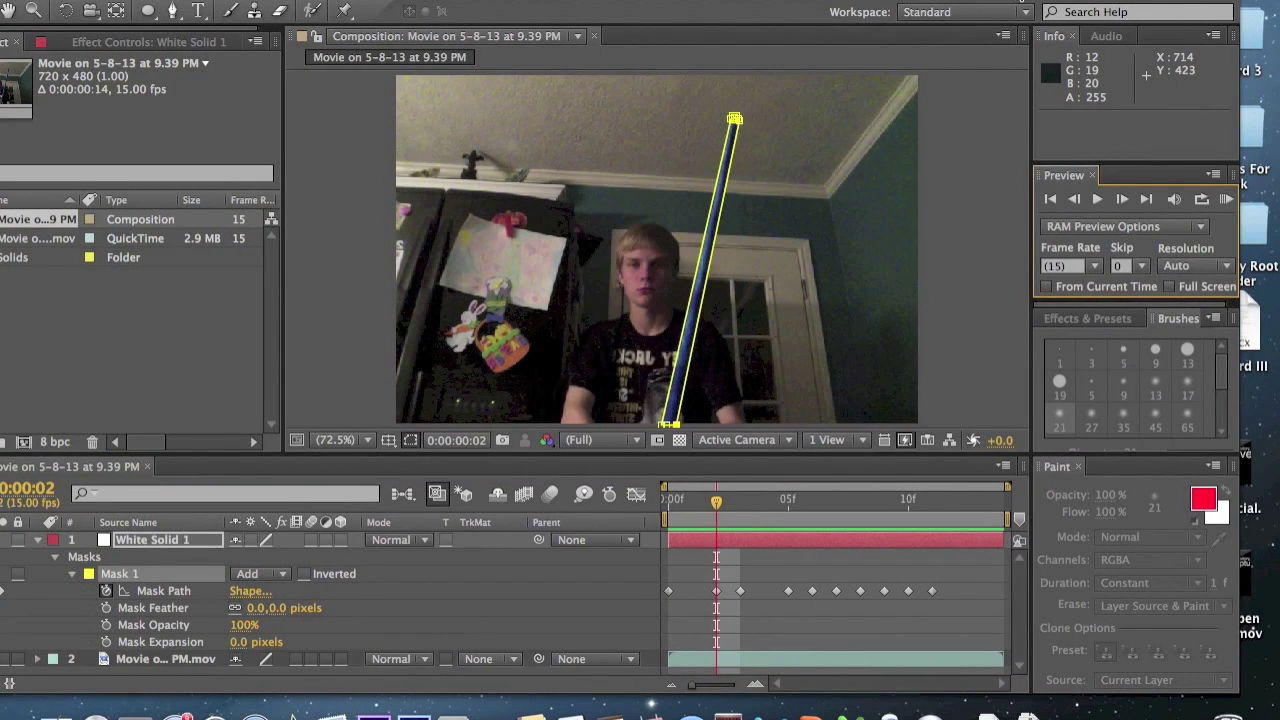
drag(1022, 1, 1073, 1)
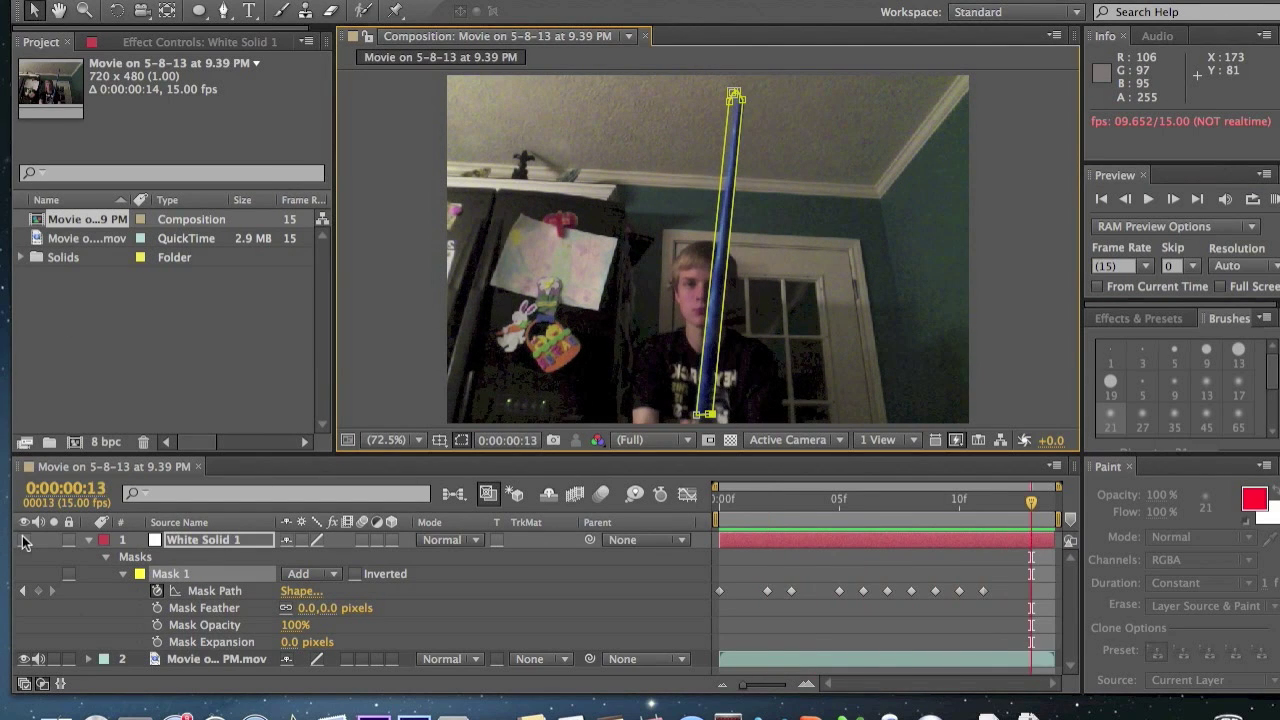
Make White Solid 1 visible and play back the composition with the white masked blade
click(25, 541)
key(space)
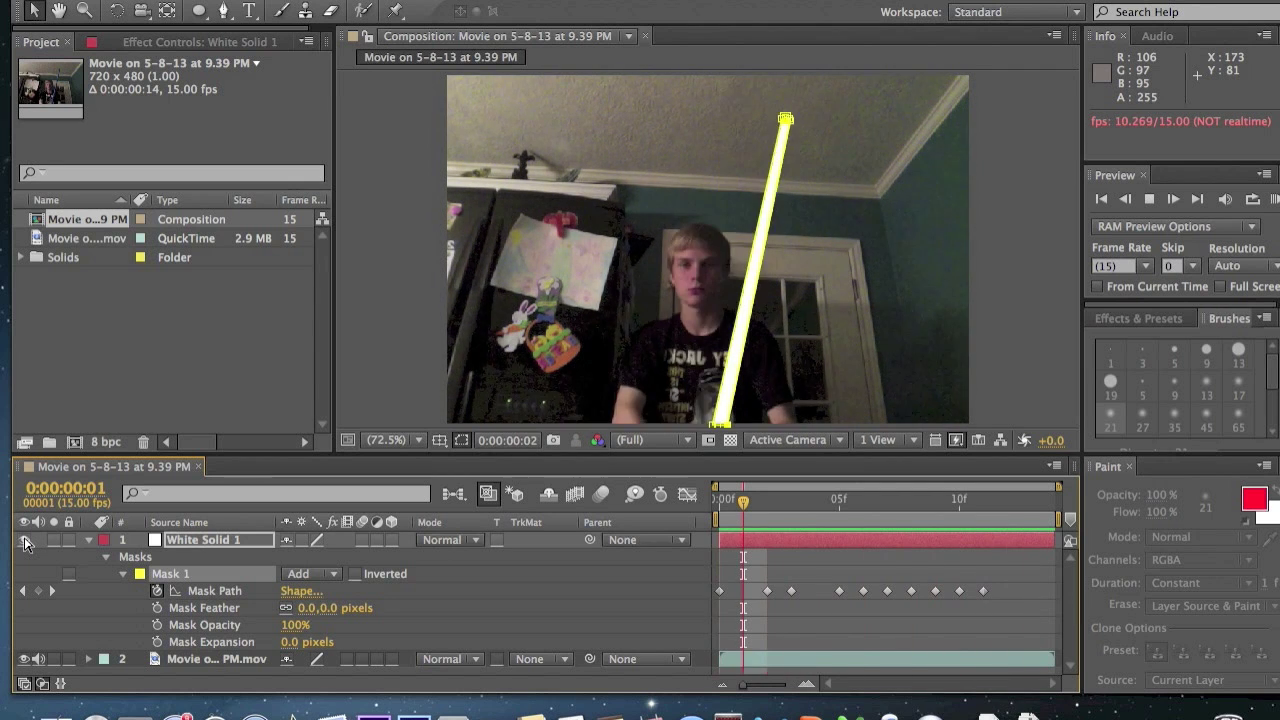
key(space)
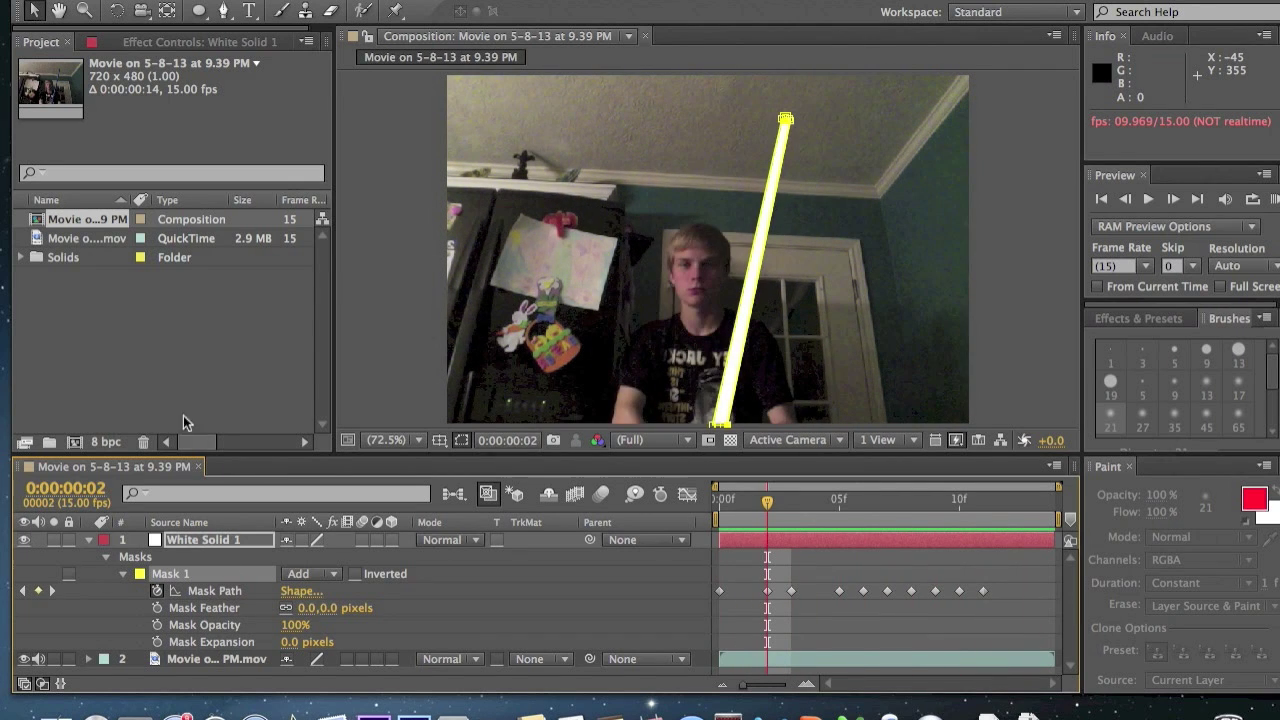
Create a 720 x 480 px black solid (000000) and place it beneath all other layers in the composition
click(390, 2)
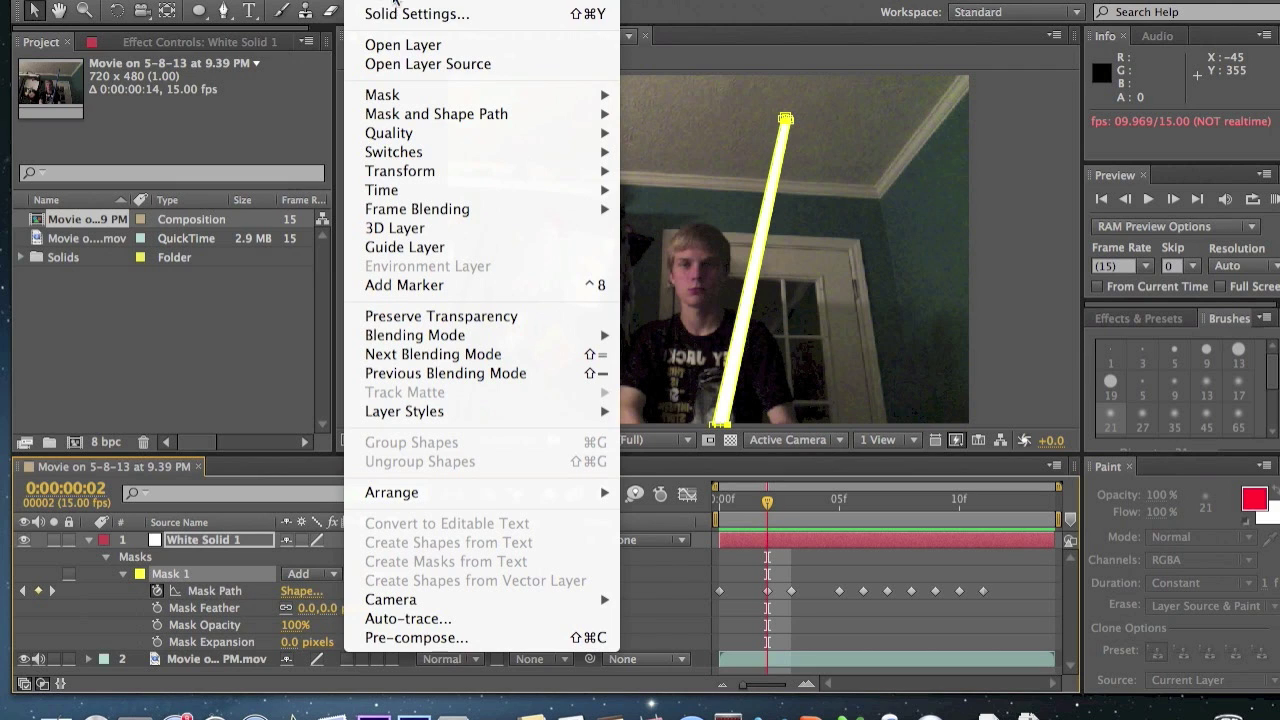
mouse_move(461, 2)
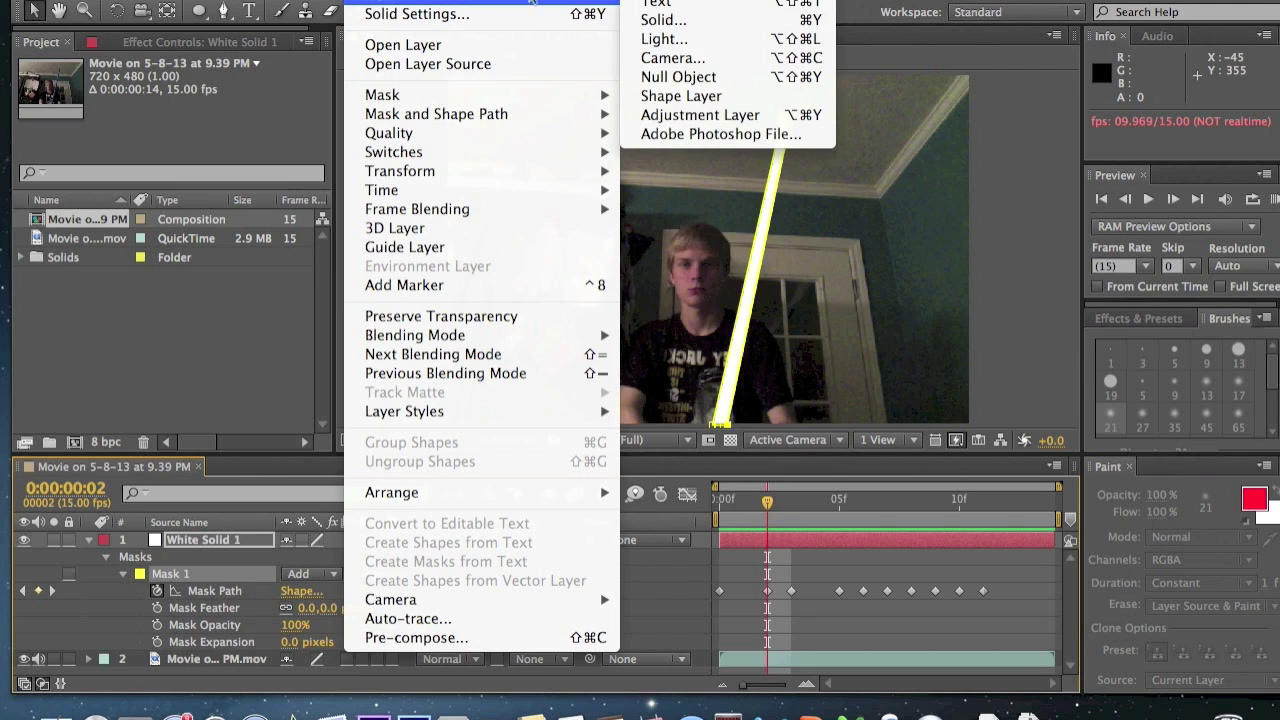
click(662, 20)
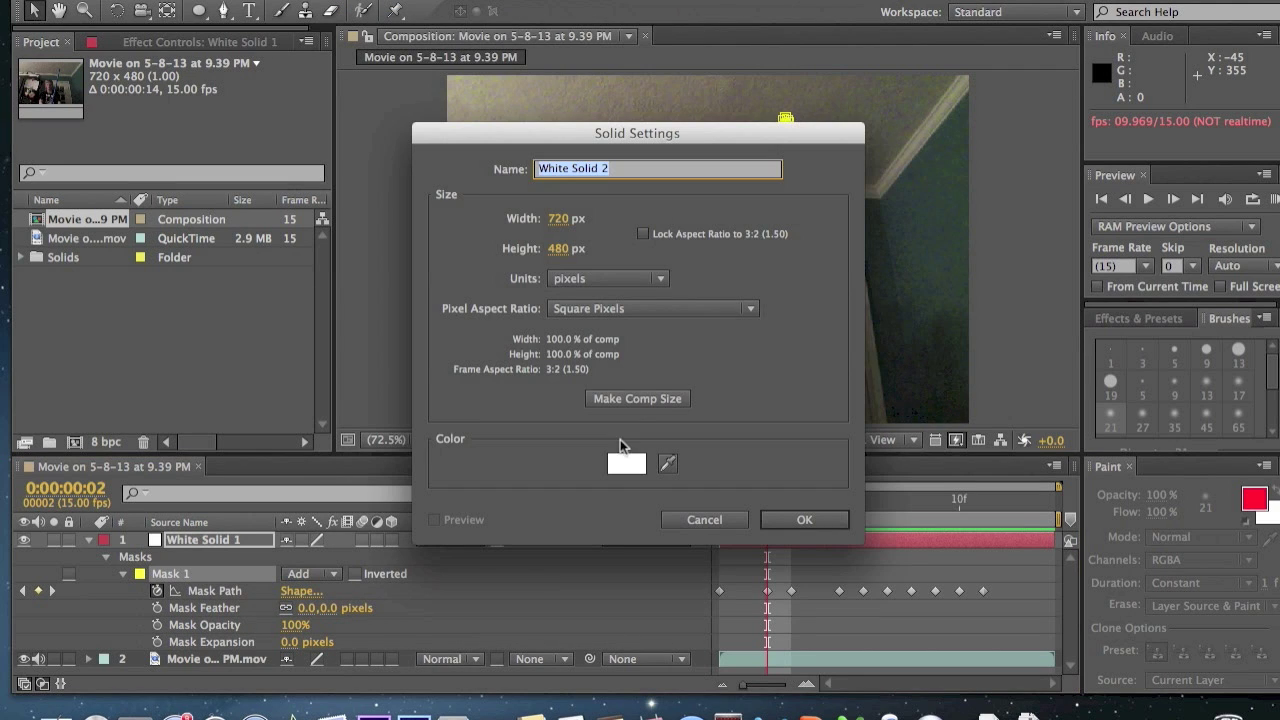
click(627, 463)
drag(640, 330, 652, 470)
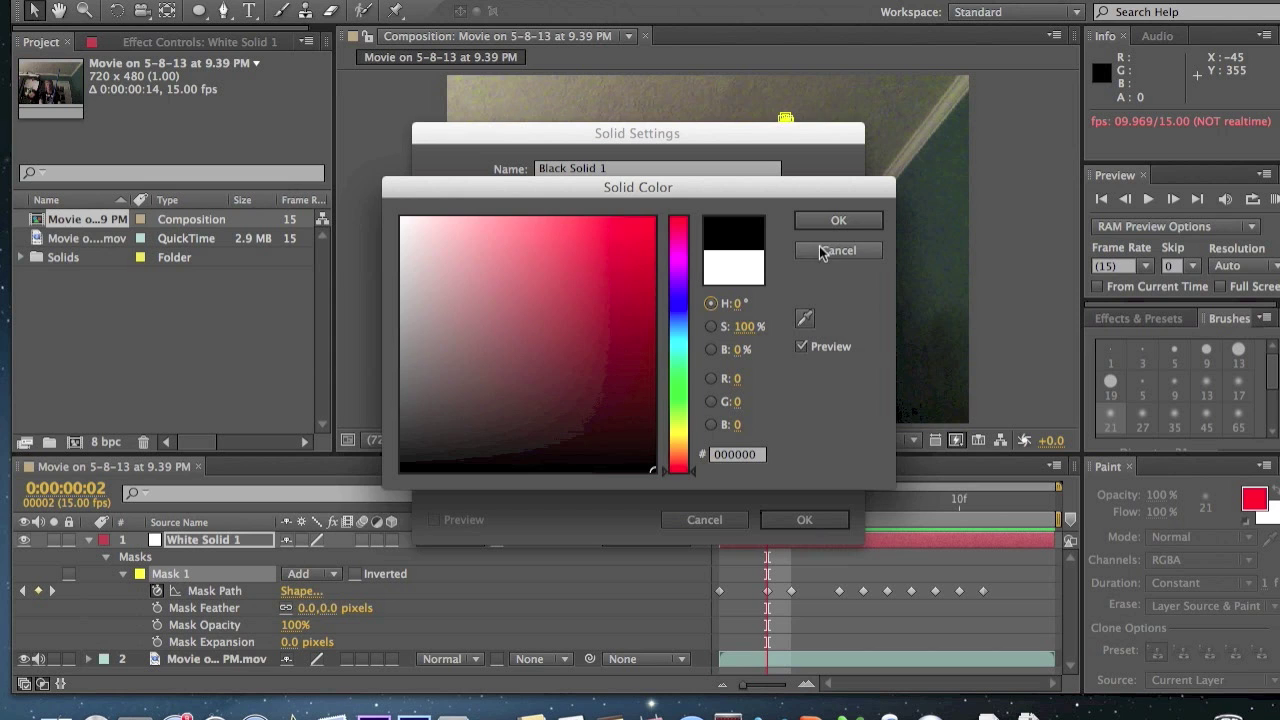
click(838, 220)
click(806, 519)
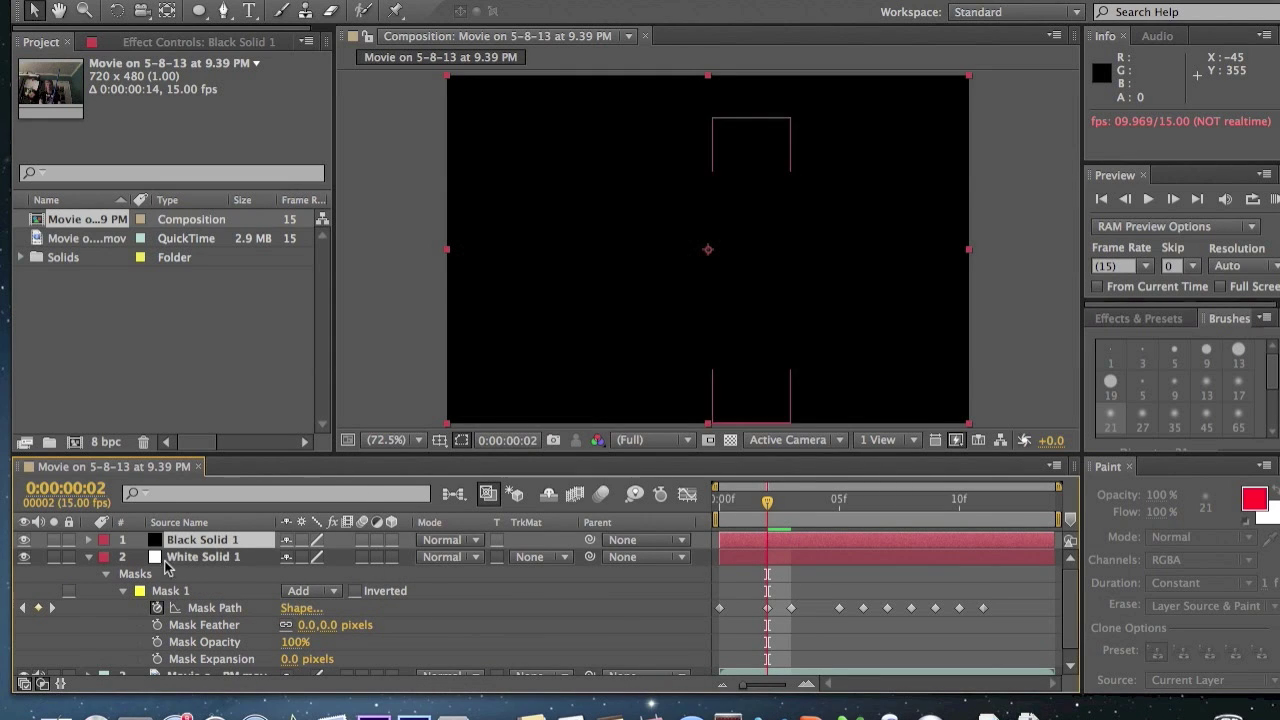
click(89, 563)
drag(162, 540, 172, 613)
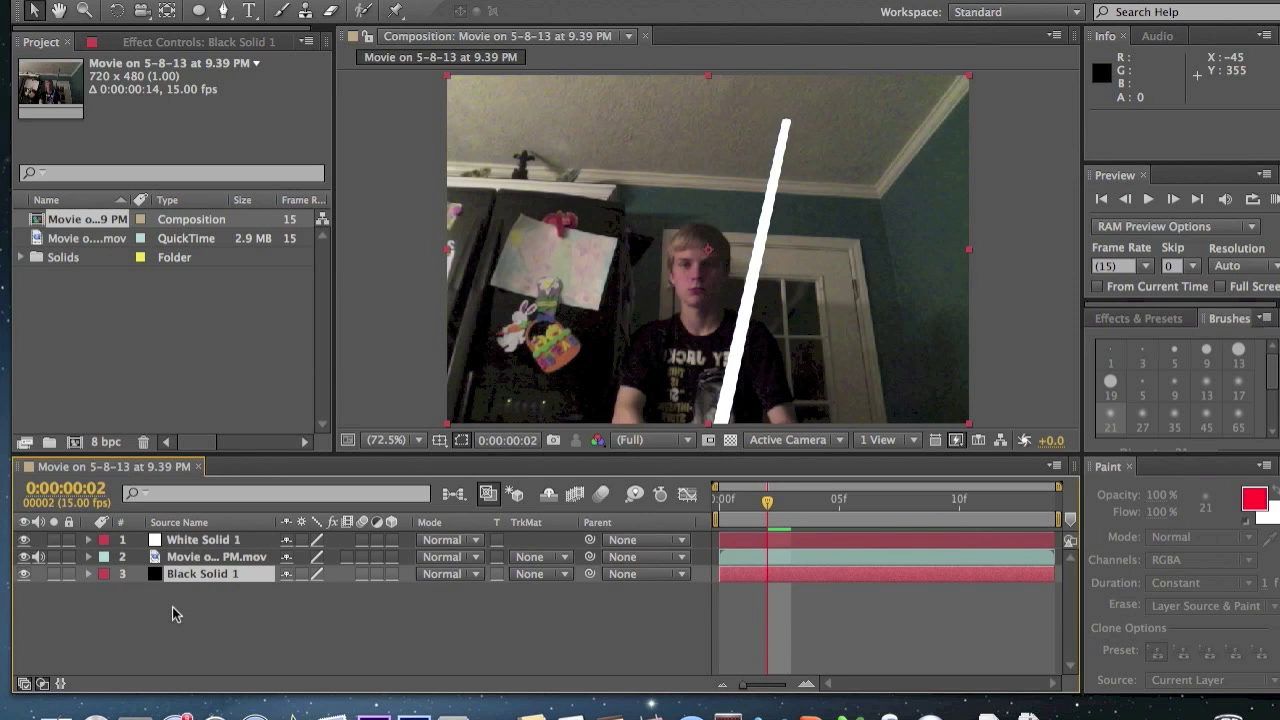
Delete the movie footage layer from the composition and play back the white blade over the black background
click(198, 558)
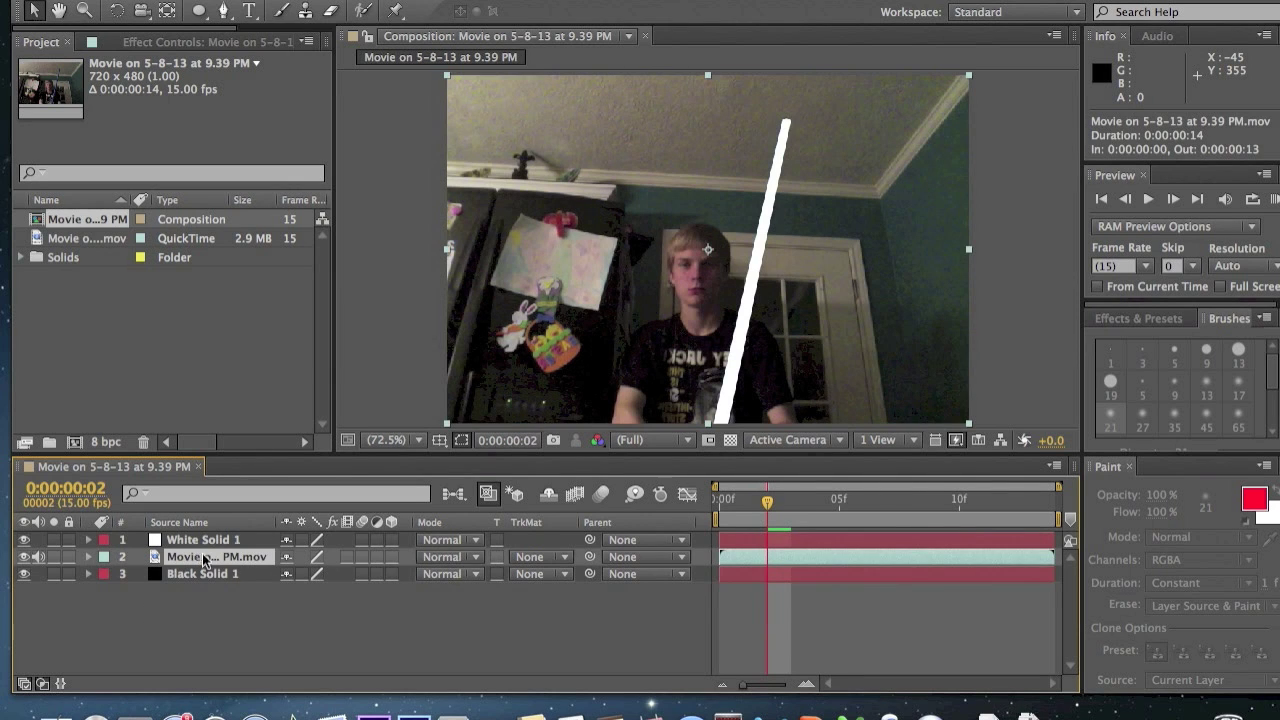
key(Delete)
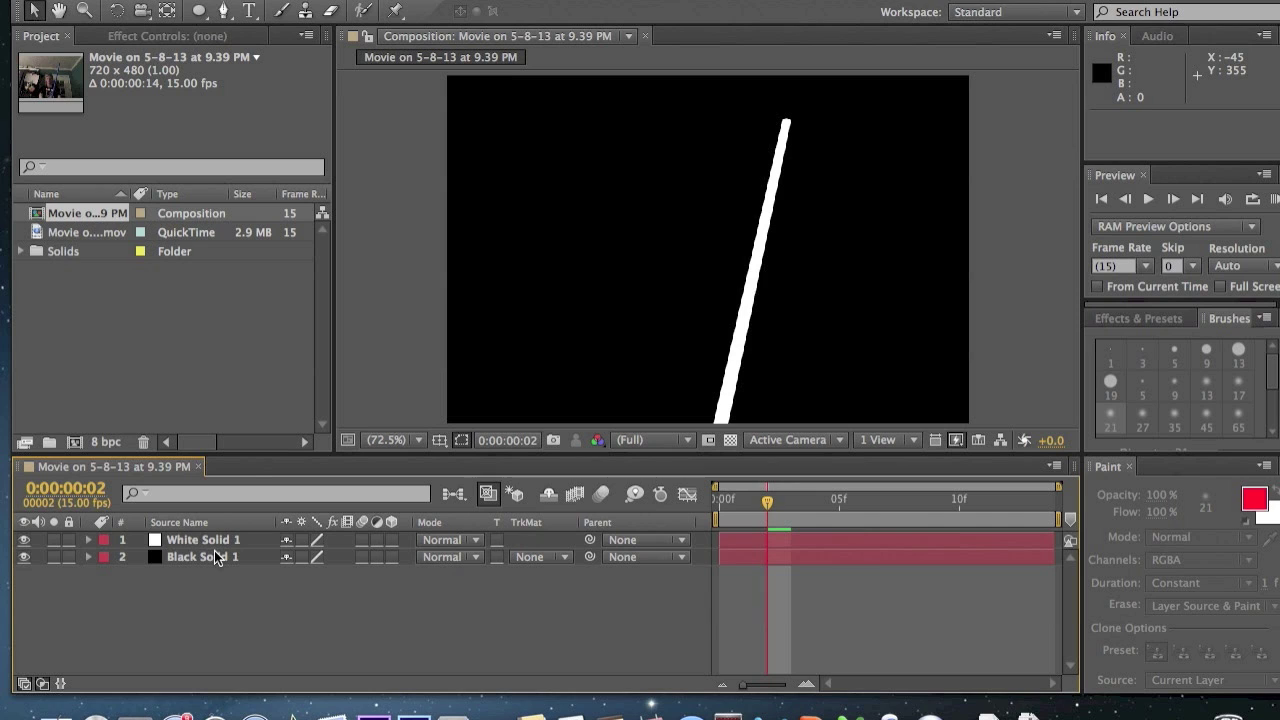
key(space)
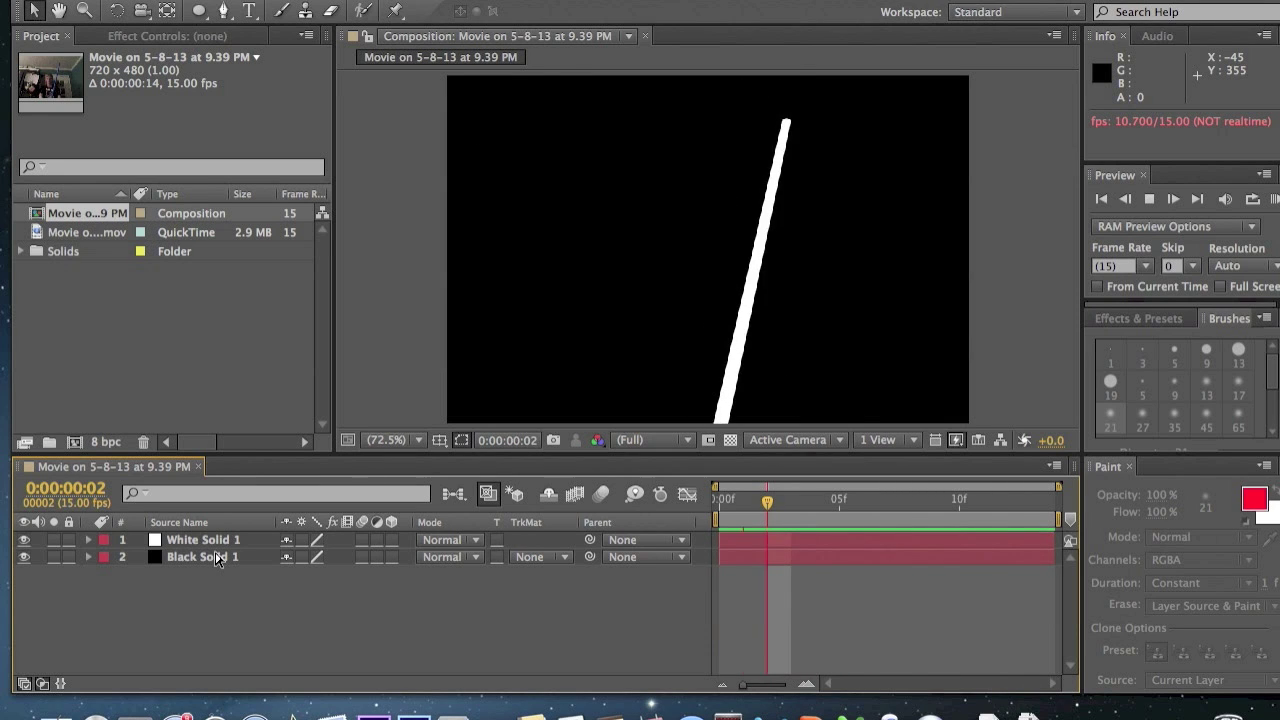
key(space)
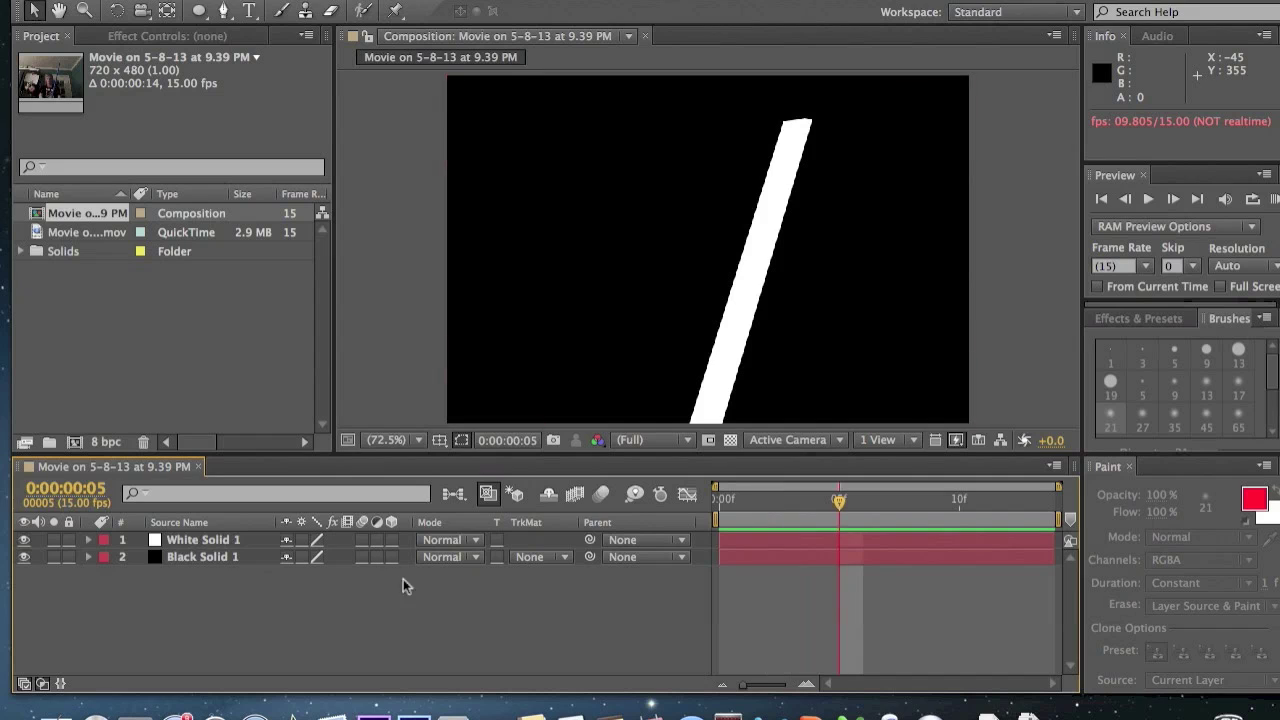
Duplicate the White Solid 1 layer four times and dismiss the battery warning
click(203, 540)
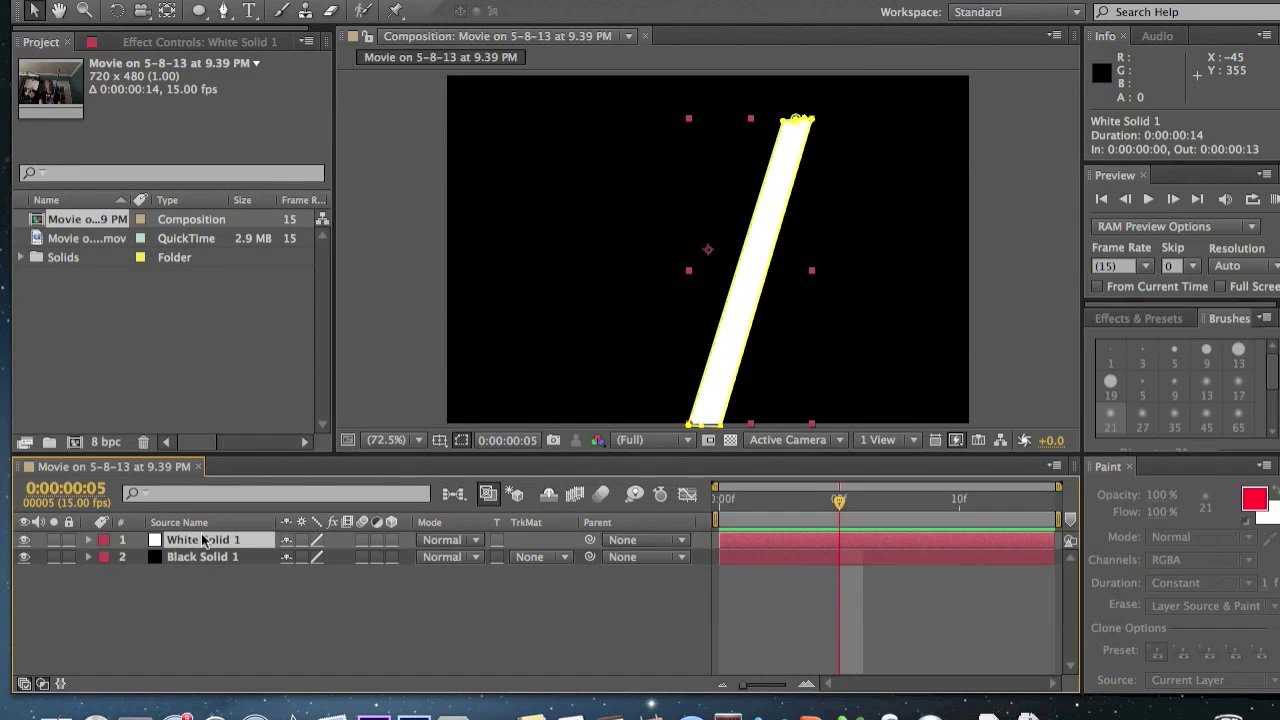
key(ctrl+d)
key(ctrl+d)
key(ctrl+d)
key(ctrl+d)
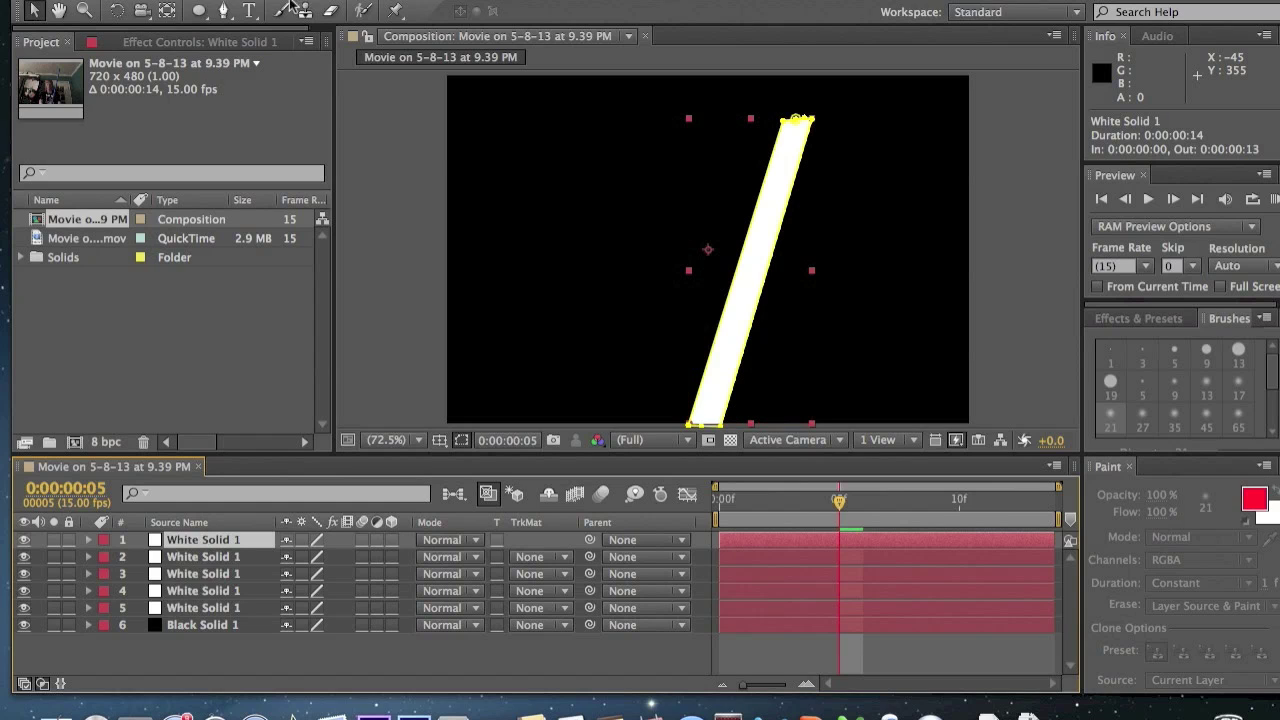
click(214, 2)
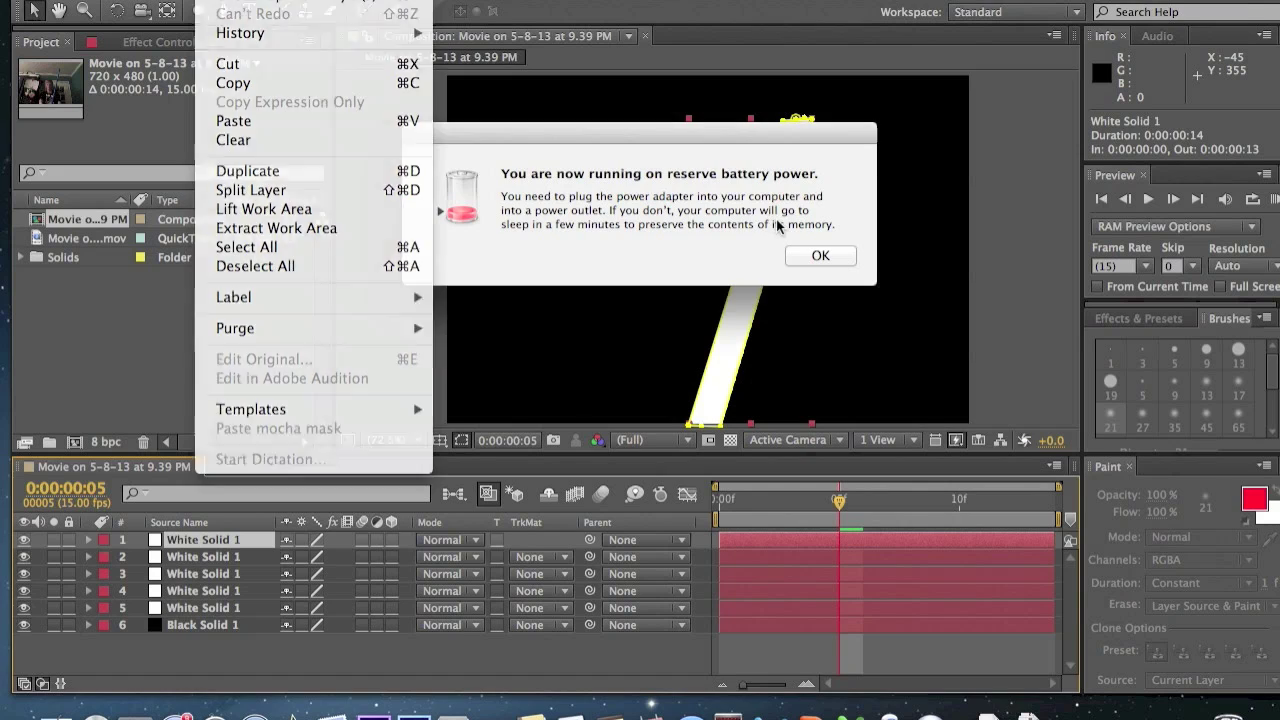
click(820, 255)
click(820, 255)
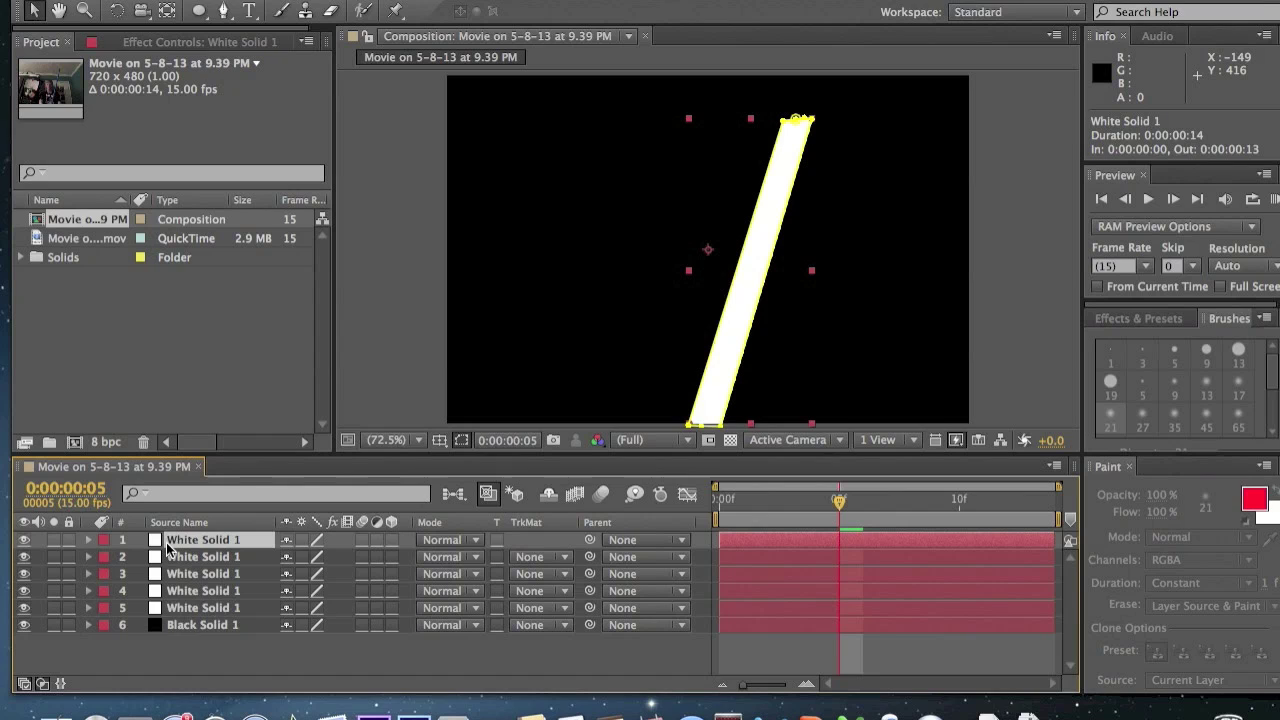
Set the Mask Feather of the White Solid 1 copy in layer 1 to 20 pixels
key(m)
key(m)
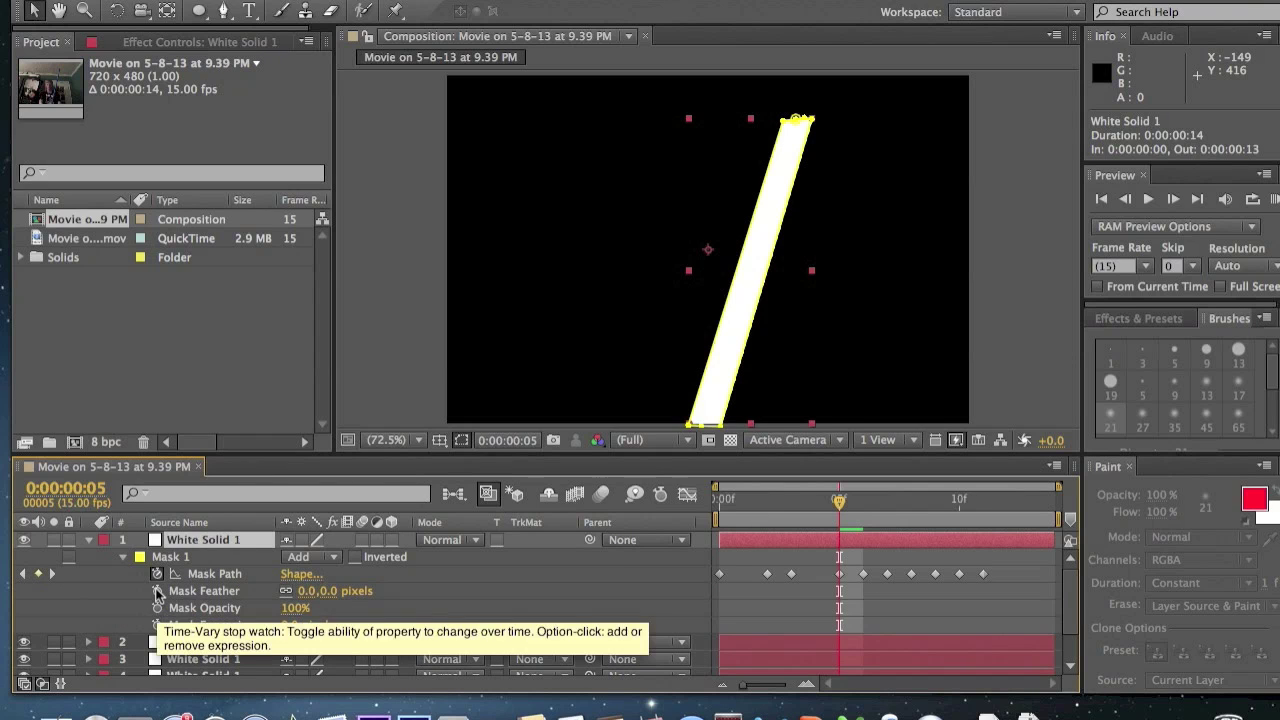
click(250, 594)
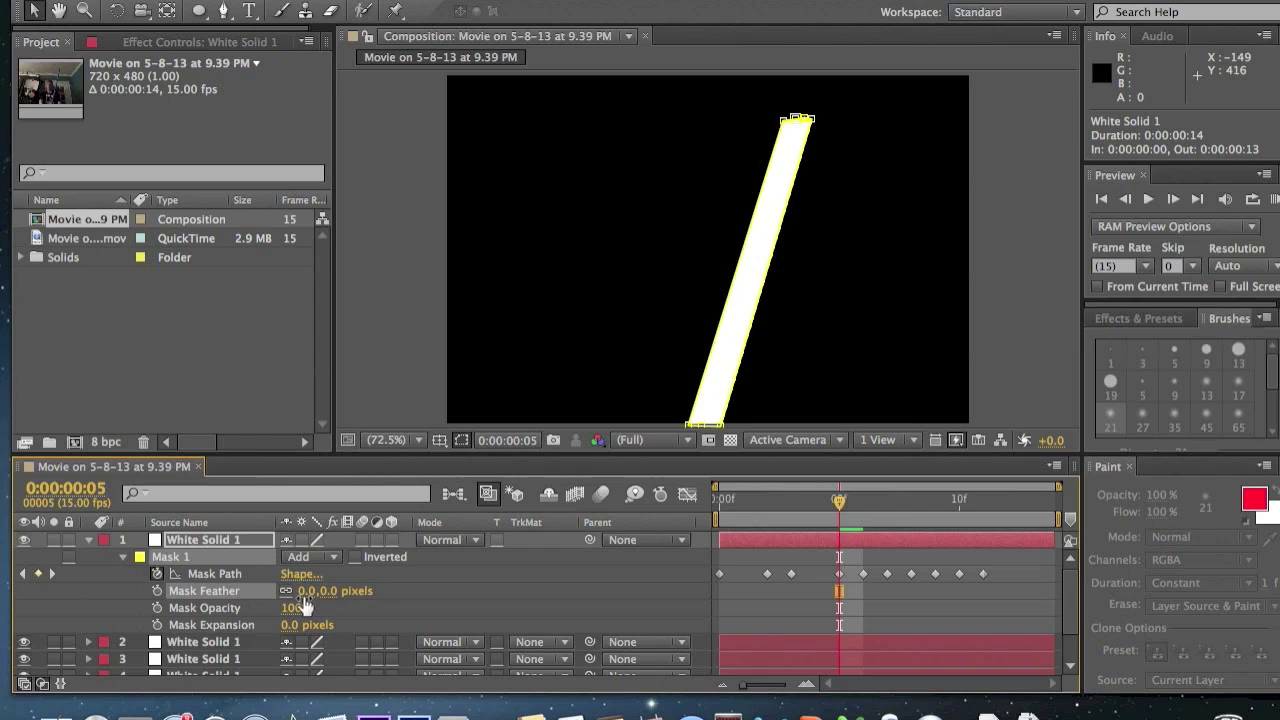
click(305, 593)
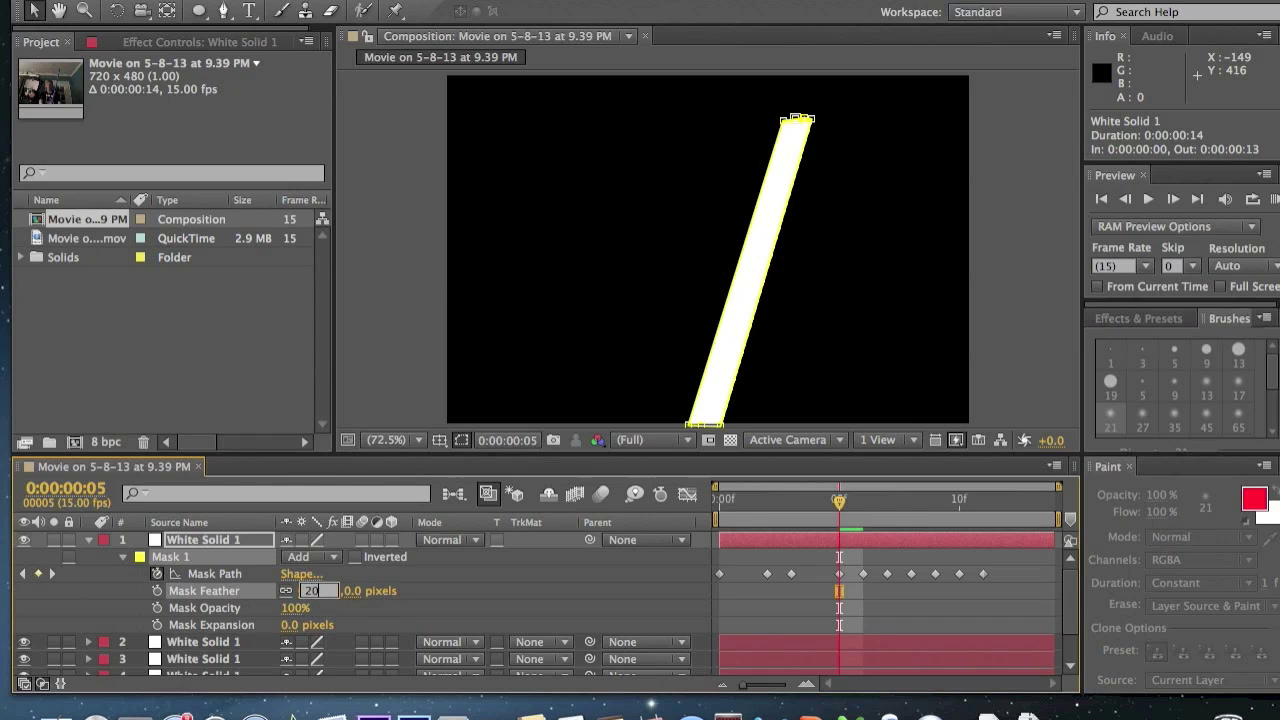
key(Return)
Set the Mask Feather of the White Solid 1 copy in layer 2 to 40 pixels
click(172, 648)
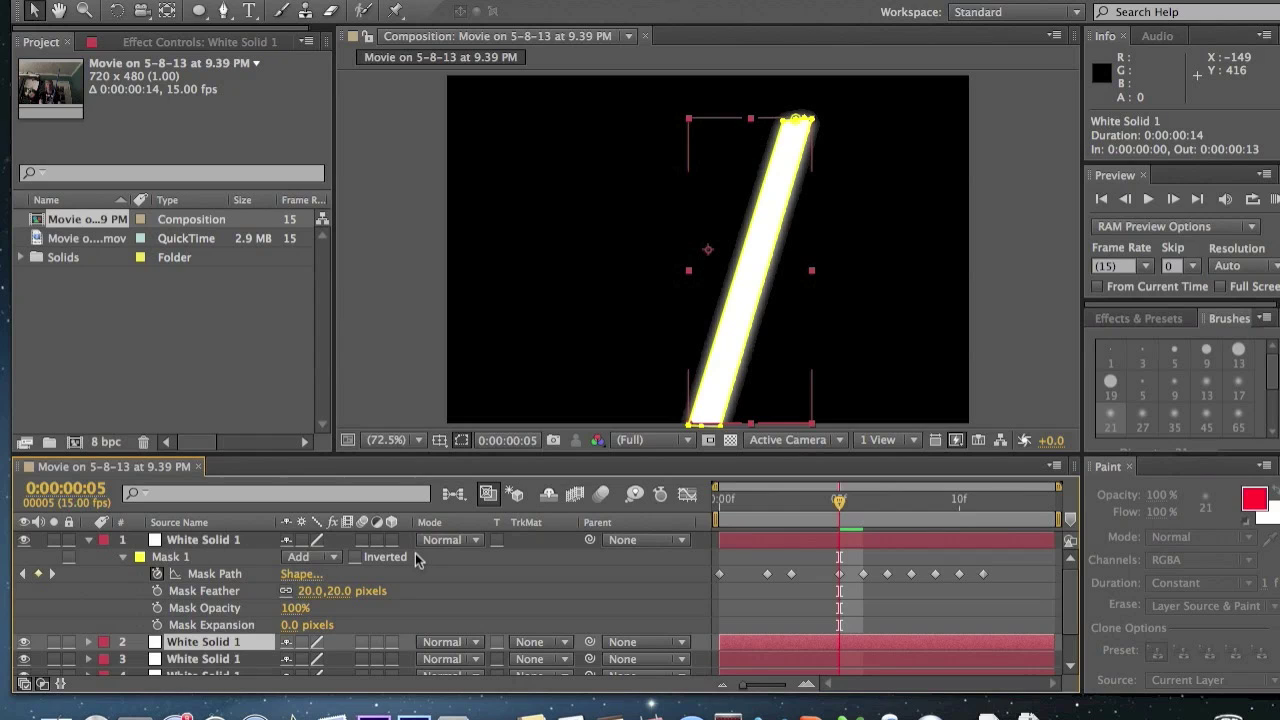
key(m)
key(m)
scroll(317, 633, down, 3)
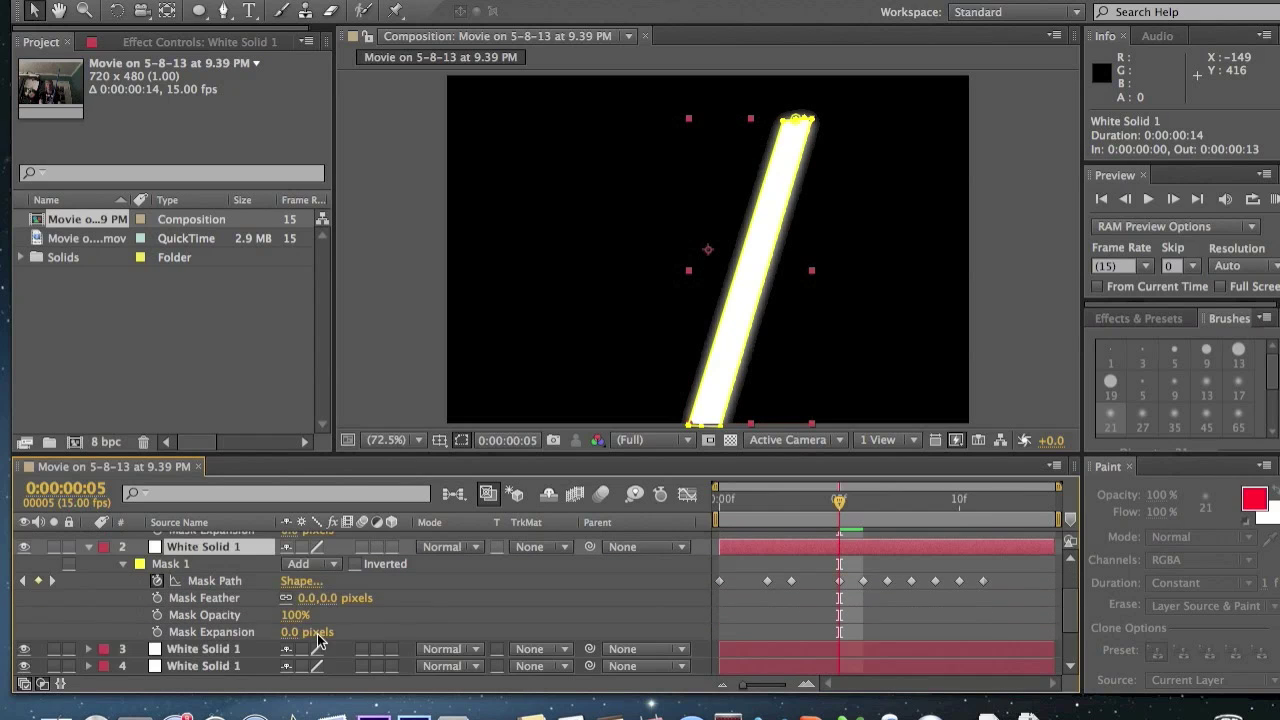
click(304, 597)
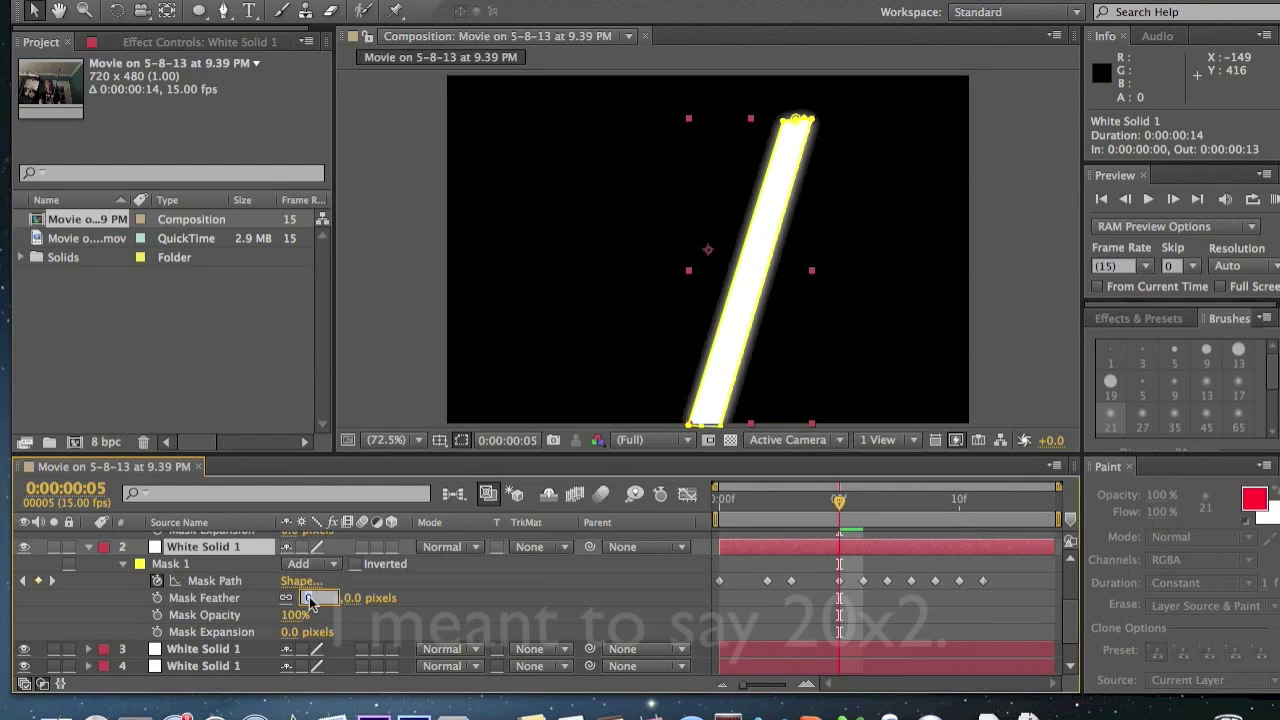
key(Return)
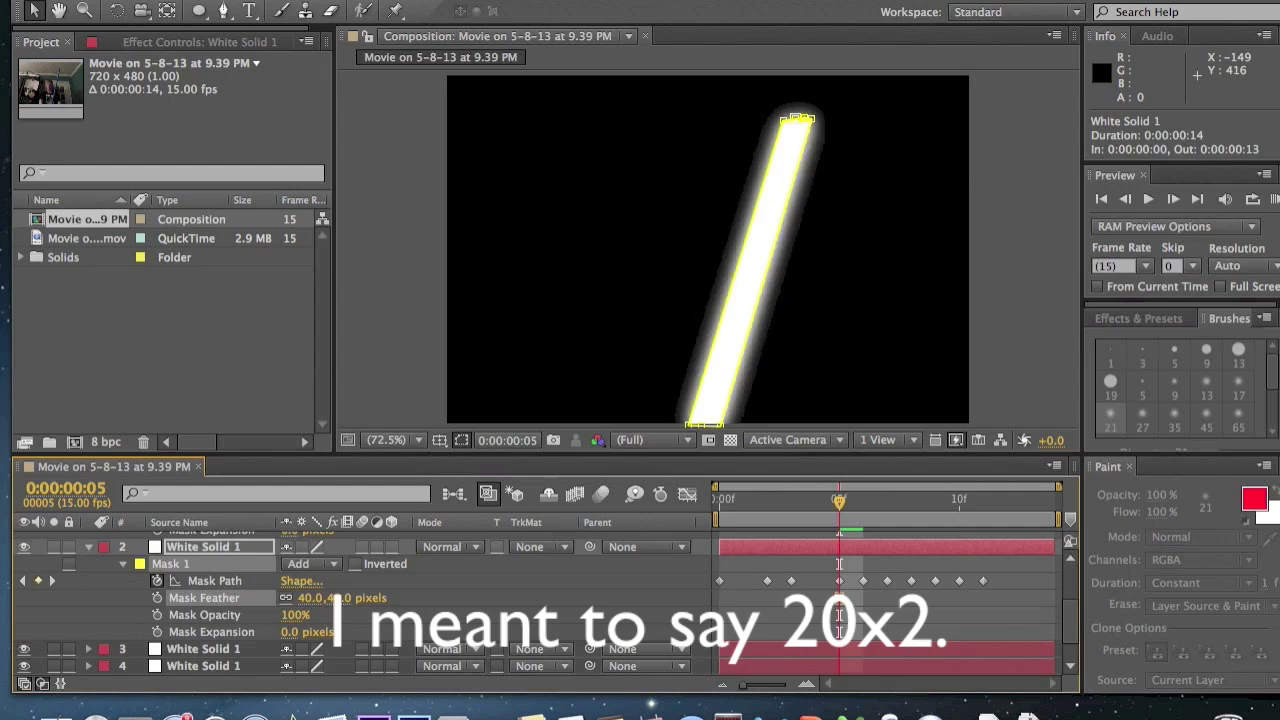
Set the Mask Feather of the White Solid 1 copy in layer 3 to 80 pixels
scroll(203, 610, down, 2)
click(203, 617)
key(m)
key(m)
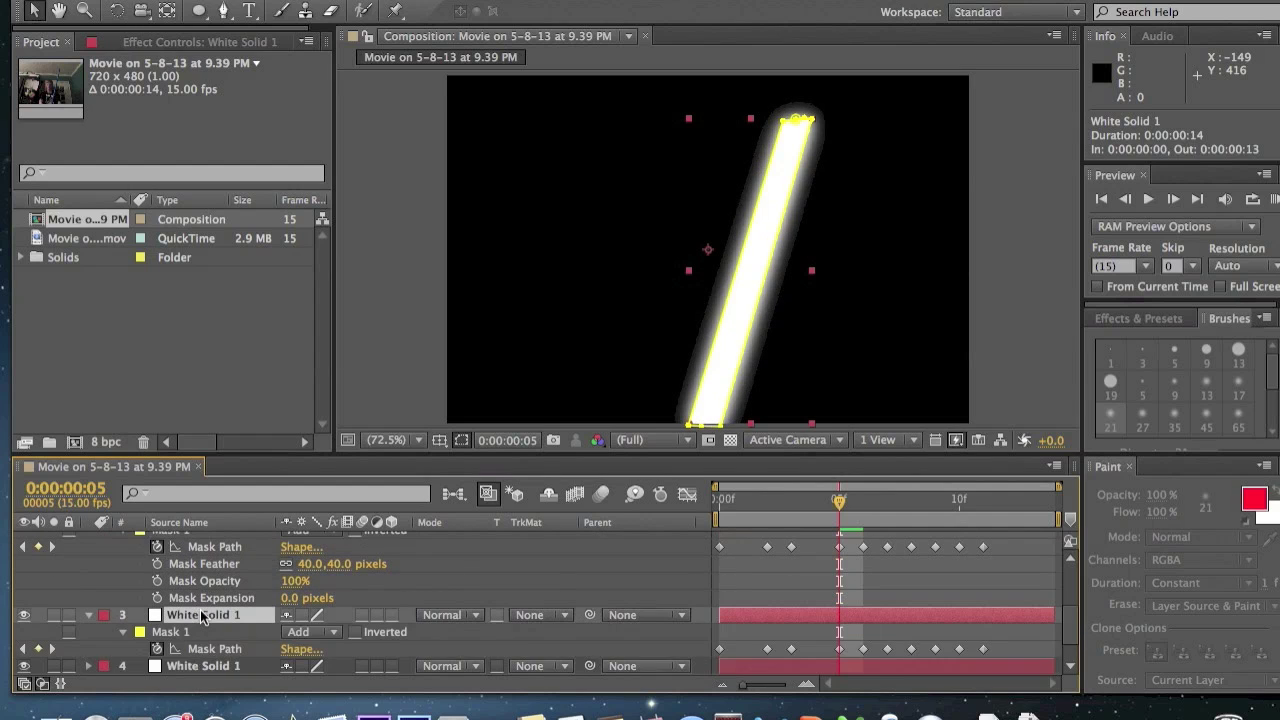
scroll(250, 618, down, 4)
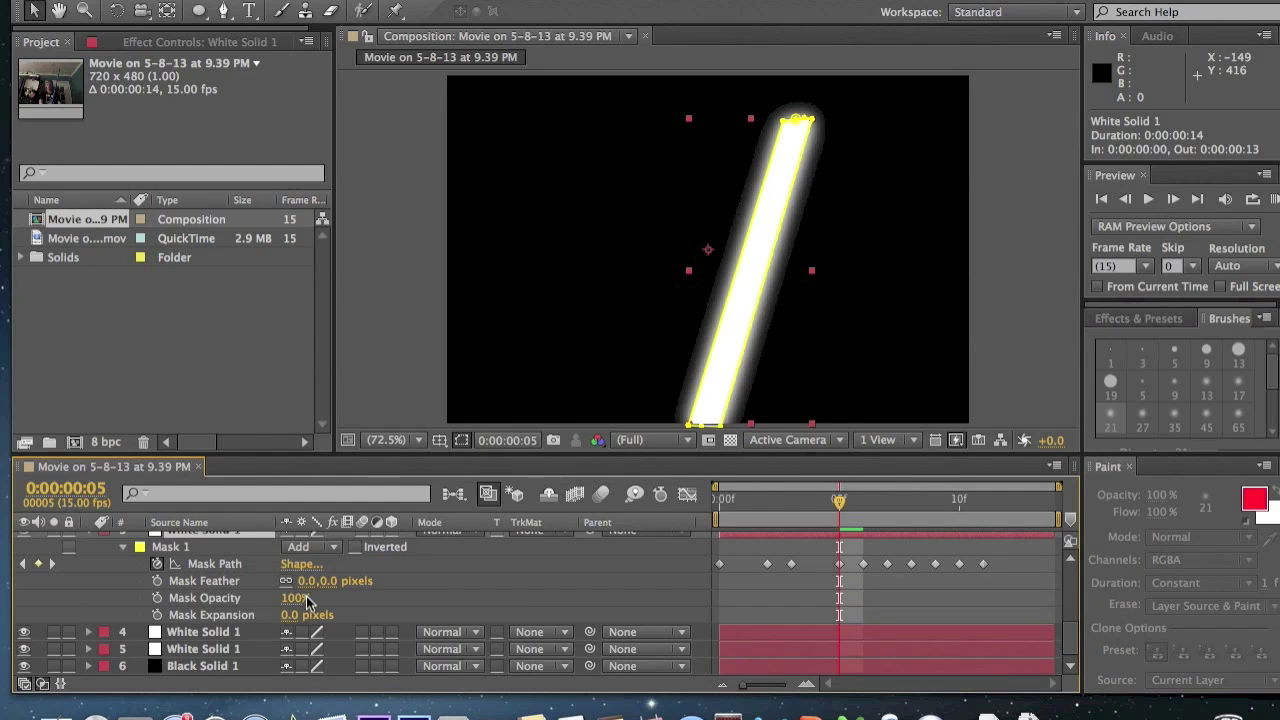
click(306, 582)
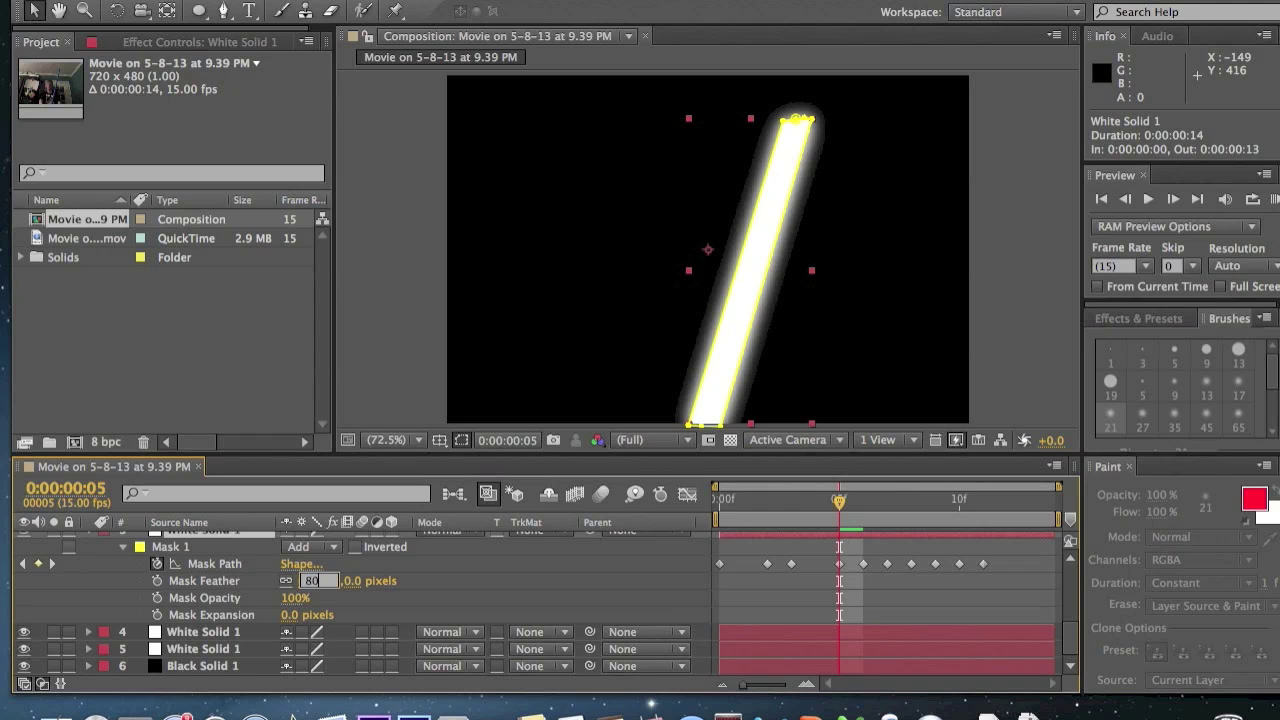
key(Return)
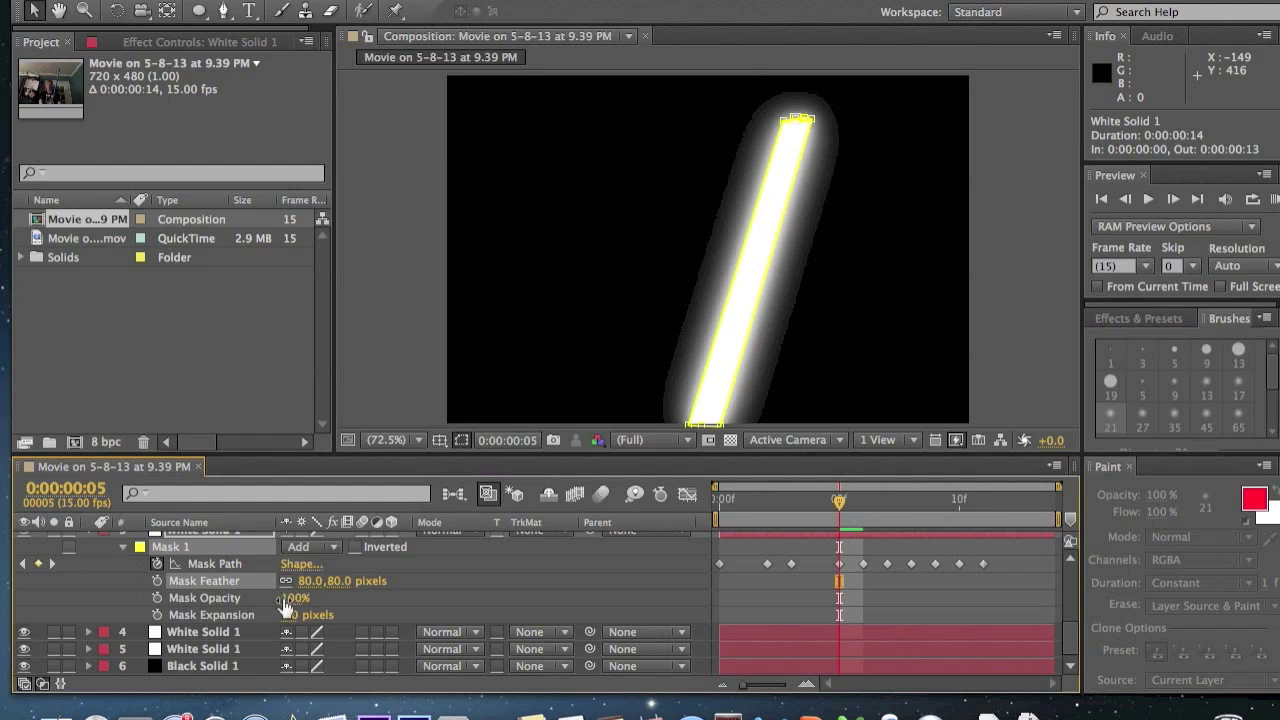
Set the Mask Feather of the White Solid 1 copy in layer 4 to 160 pixels
click(193, 634)
key(m)
key(m)
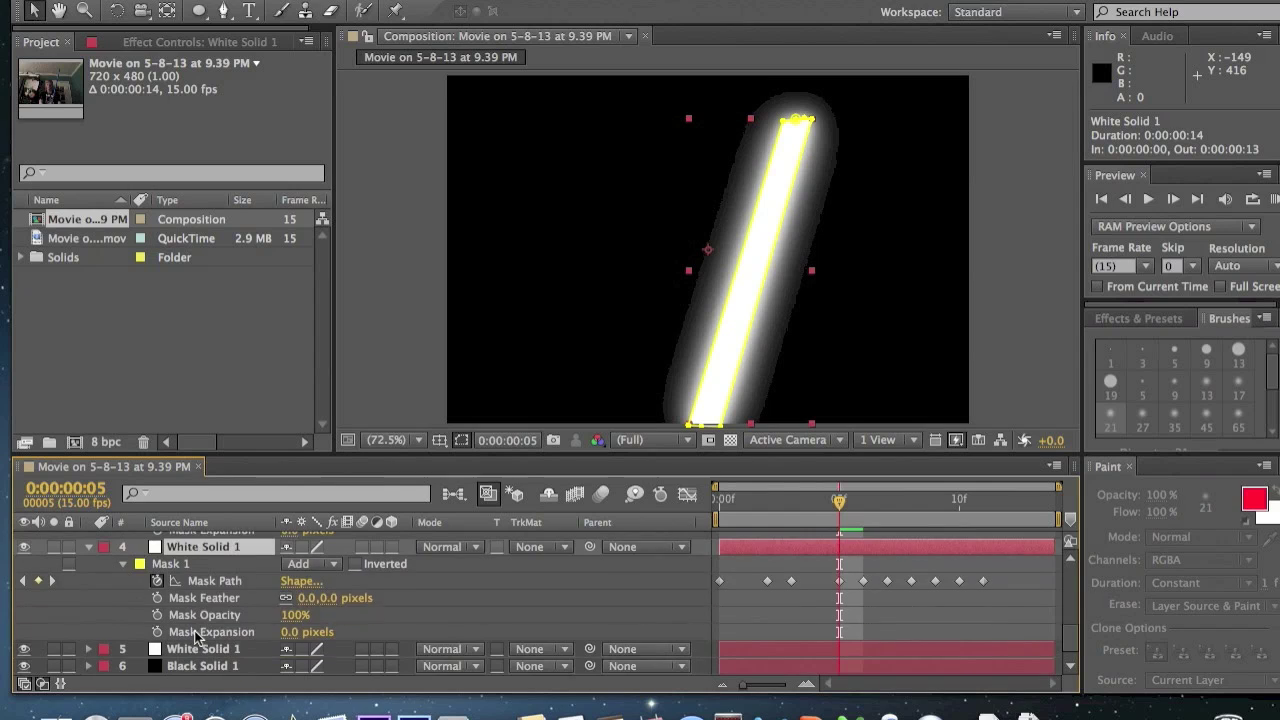
click(308, 598)
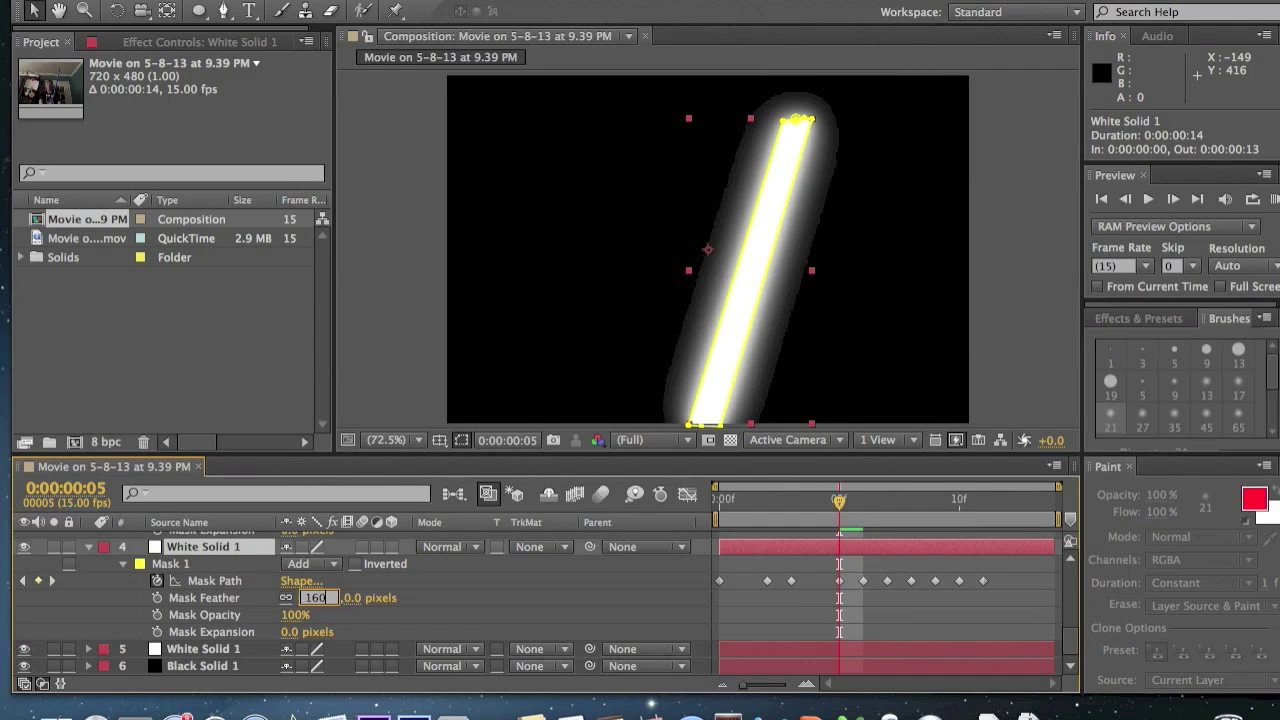
text(160)
key(Return)
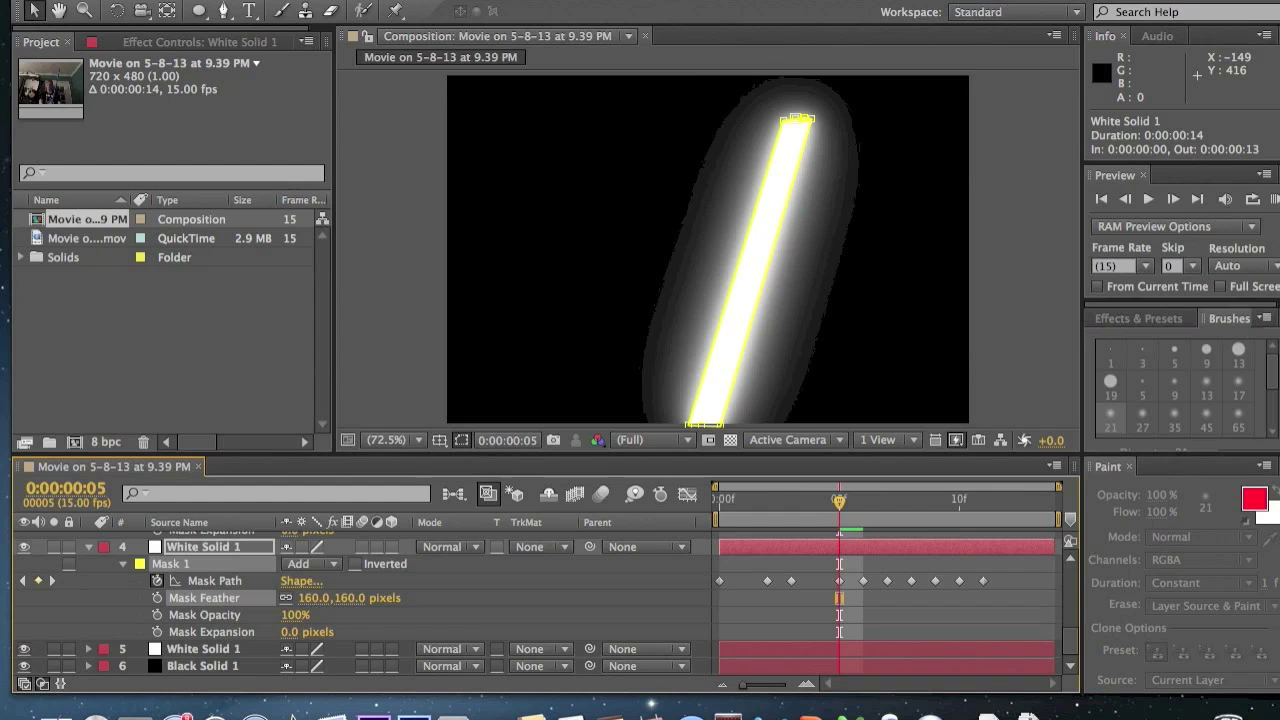
Set the Mask Feather of White Solid 1 in layer 5 to 320 pixels
click(201, 652)
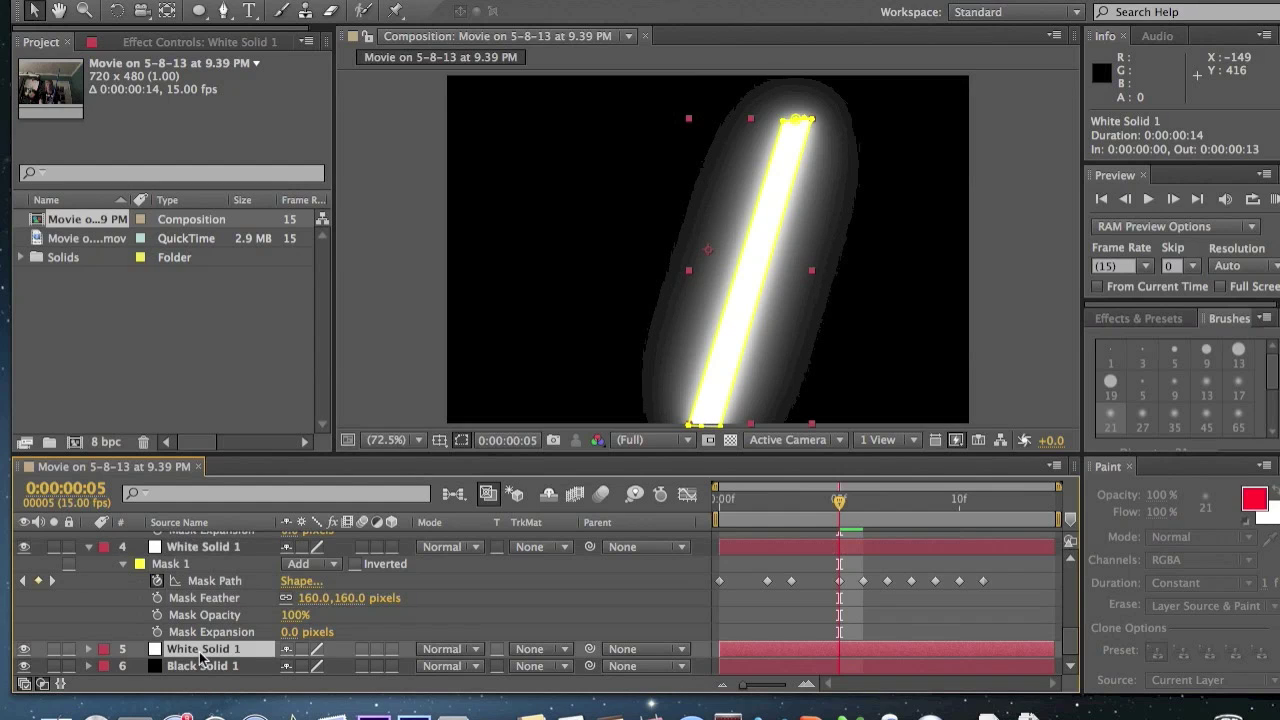
key(m)
key(m)
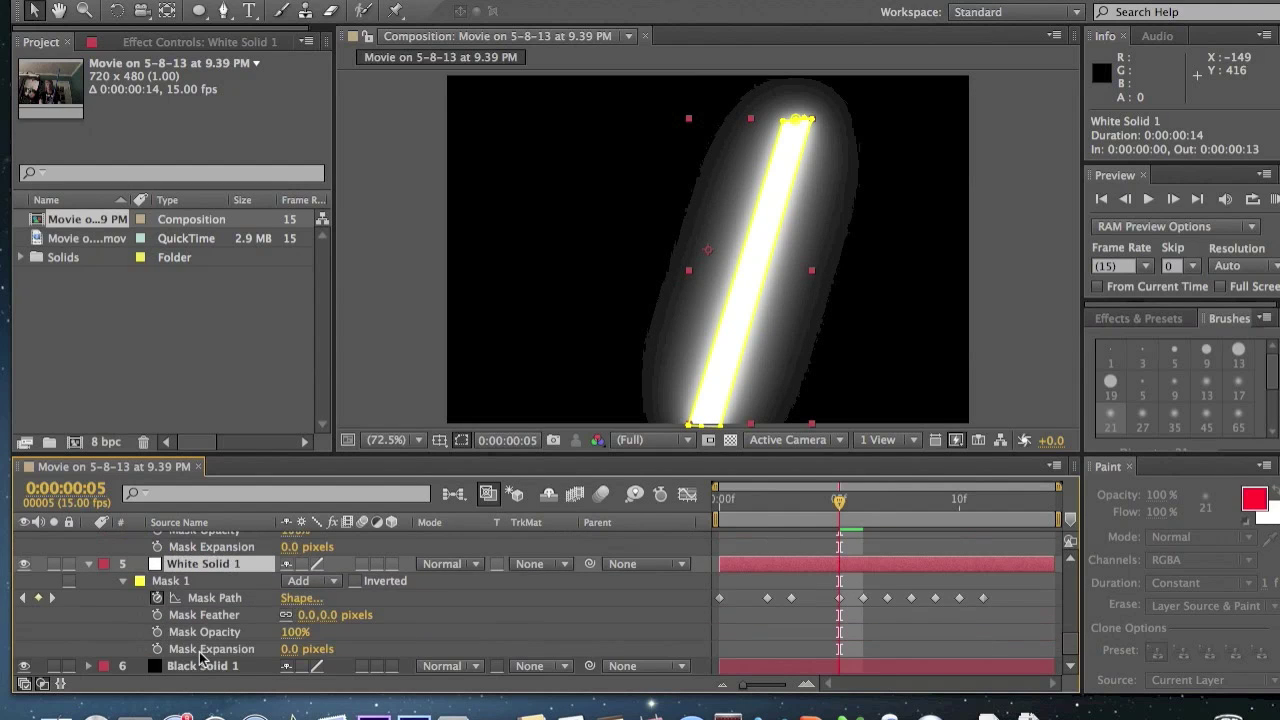
click(310, 616)
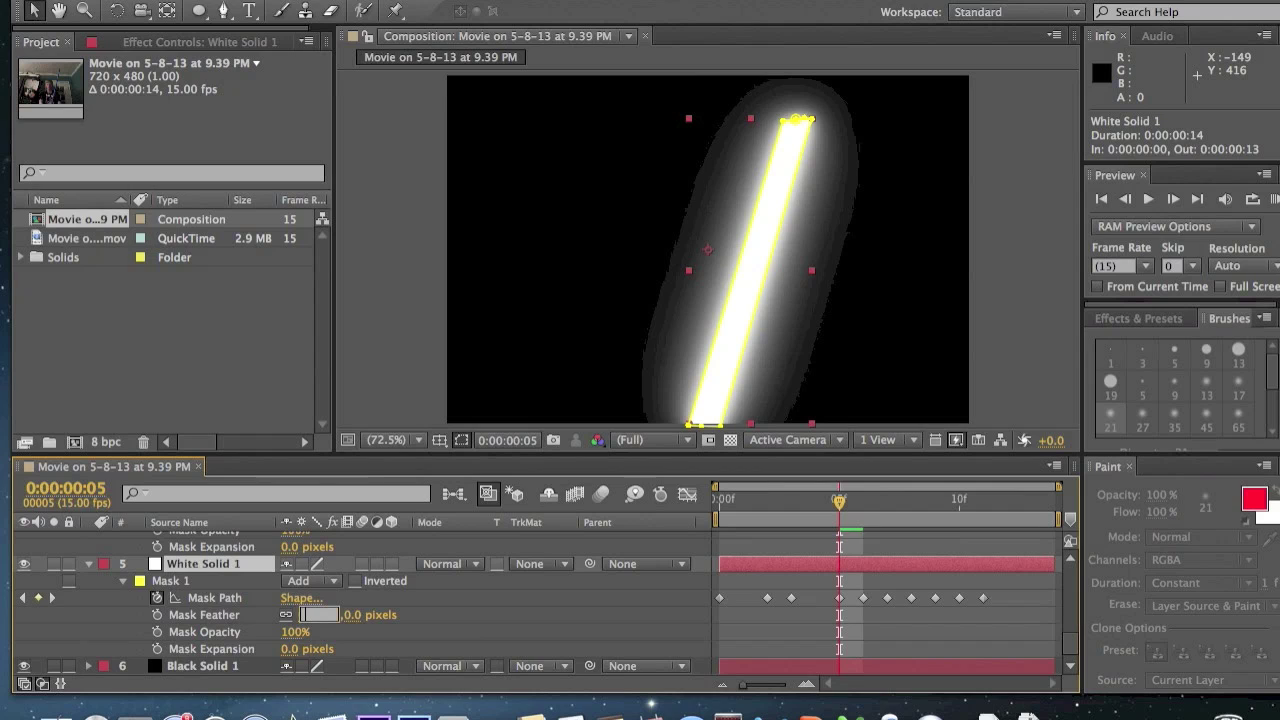
key(Return)
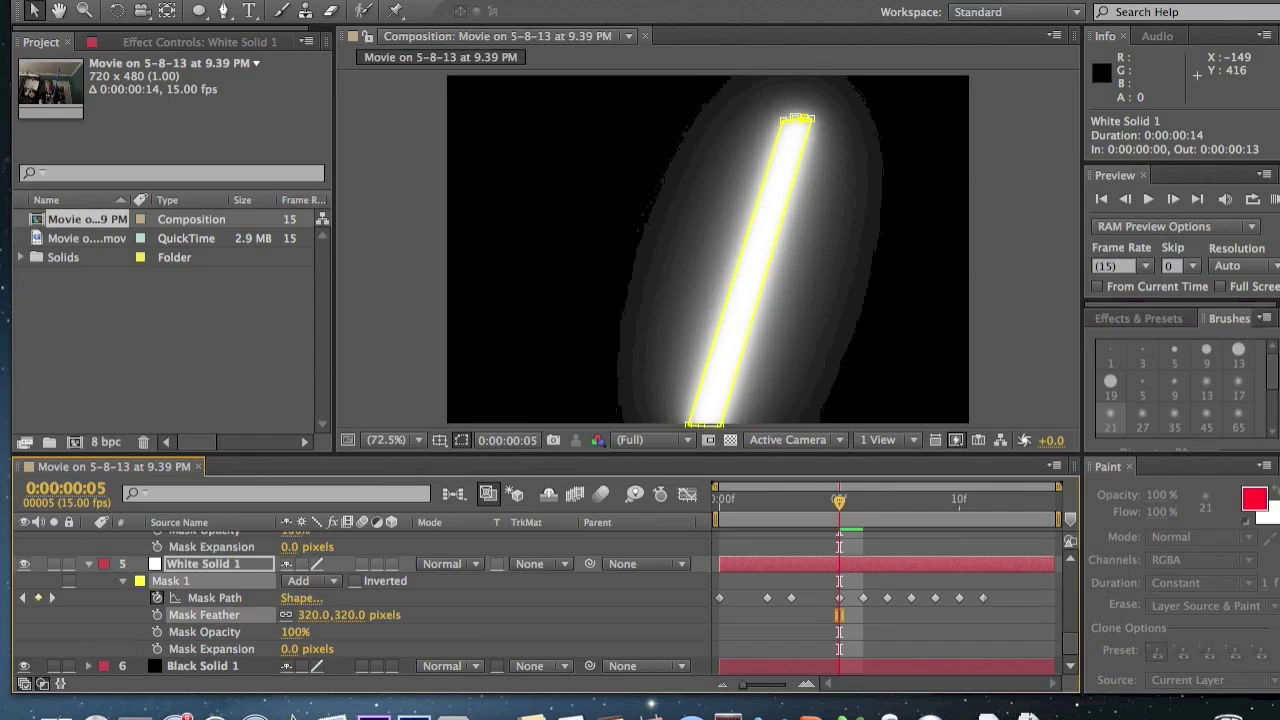
Set the Mask Feather of White Solid 1 in layer 5 to 8 pixels
scroll(380, 648, up, 1)
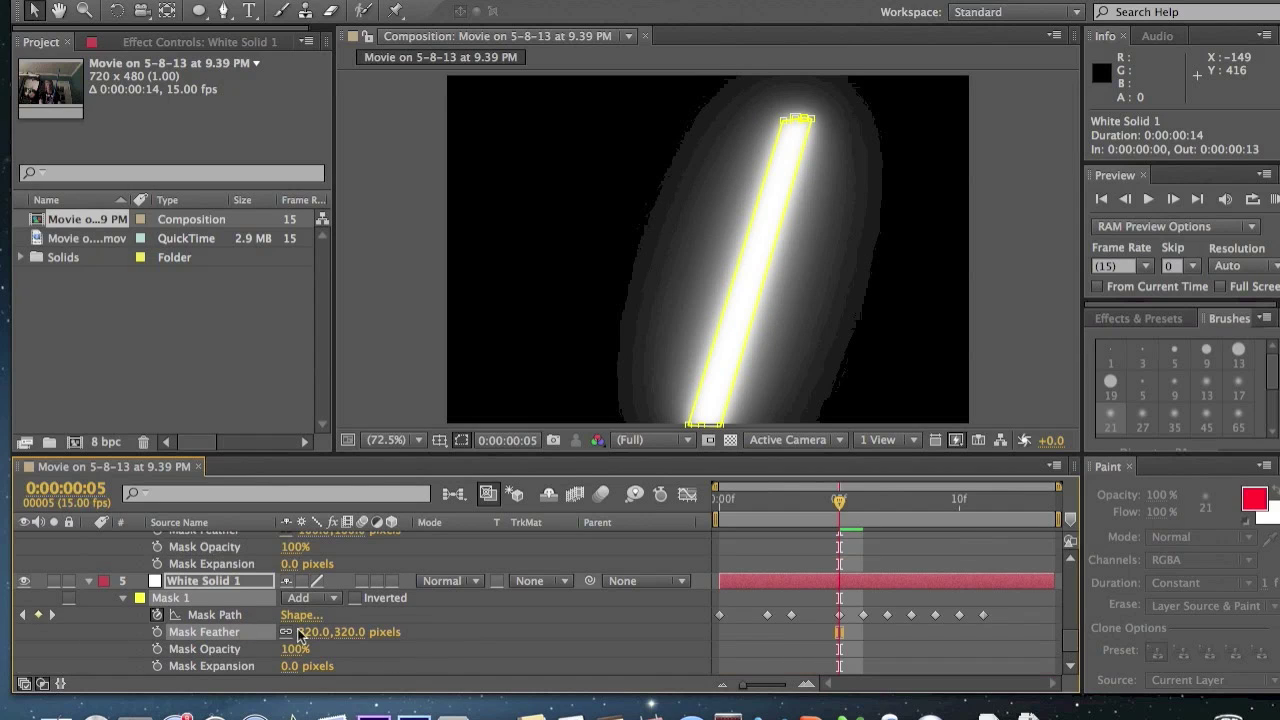
scroll(165, 645, down, 1)
click(185, 668)
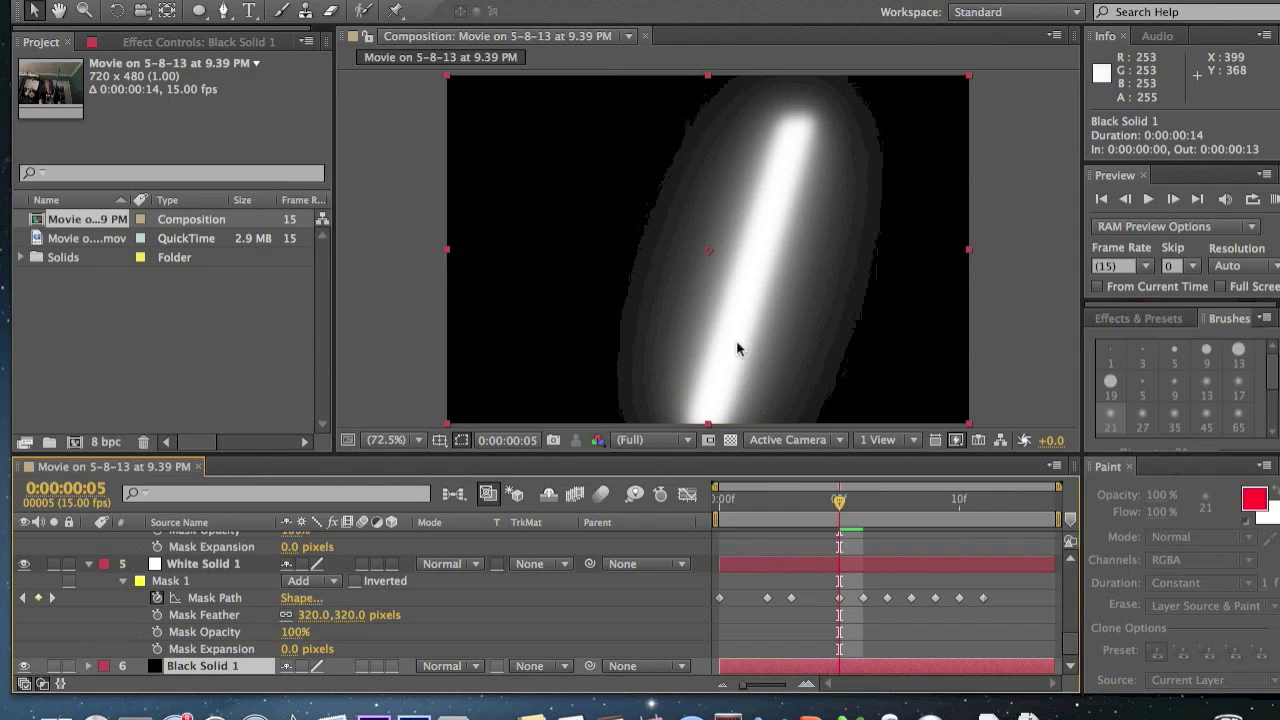
click(314, 615)
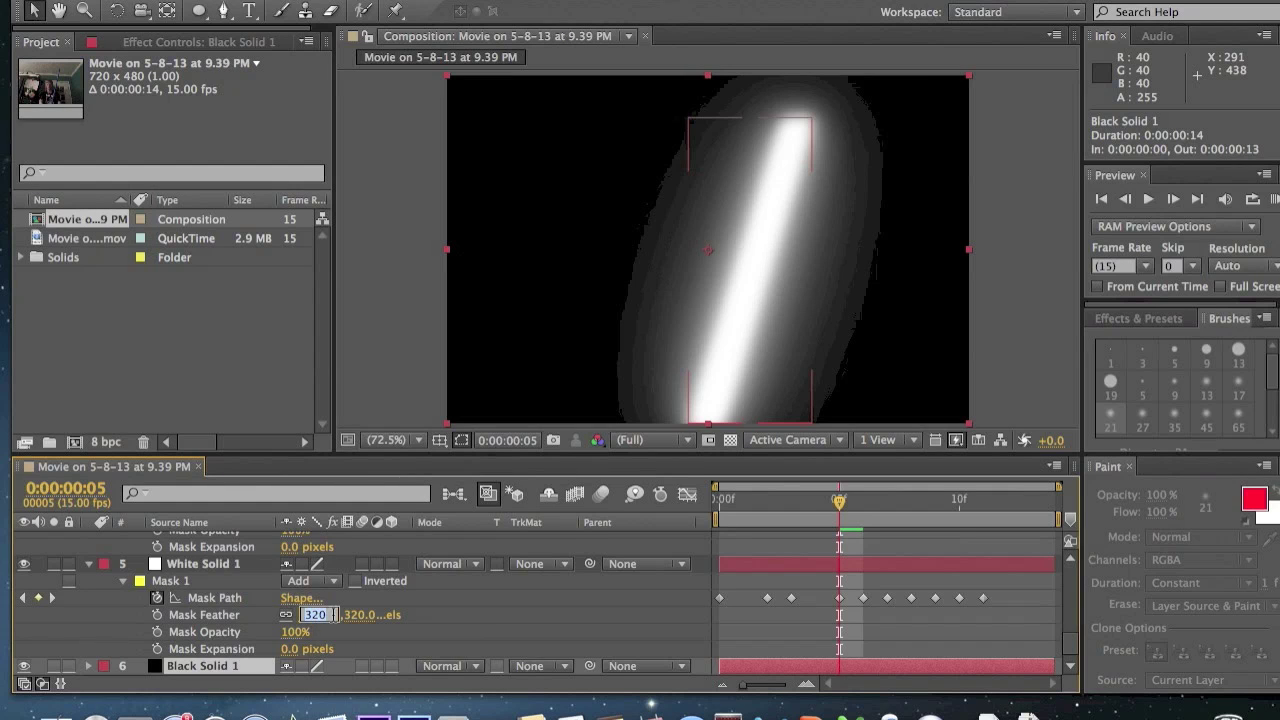
key(Return)
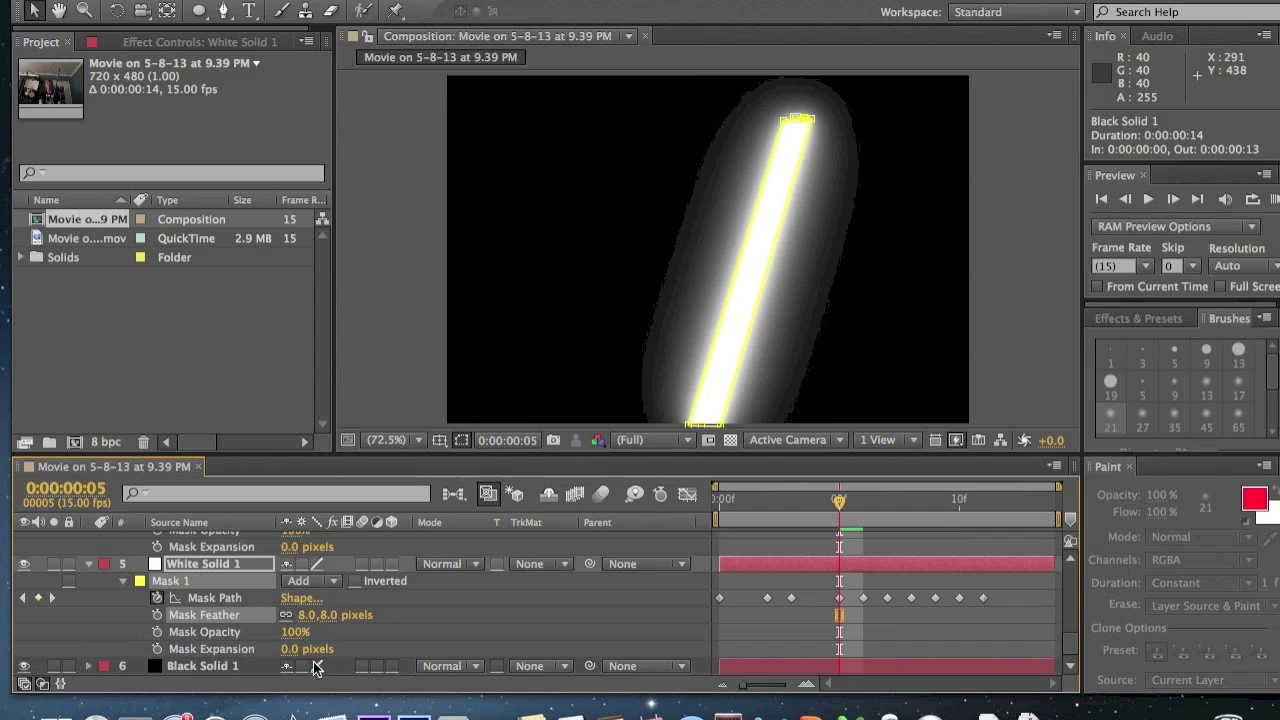
click(222, 668)
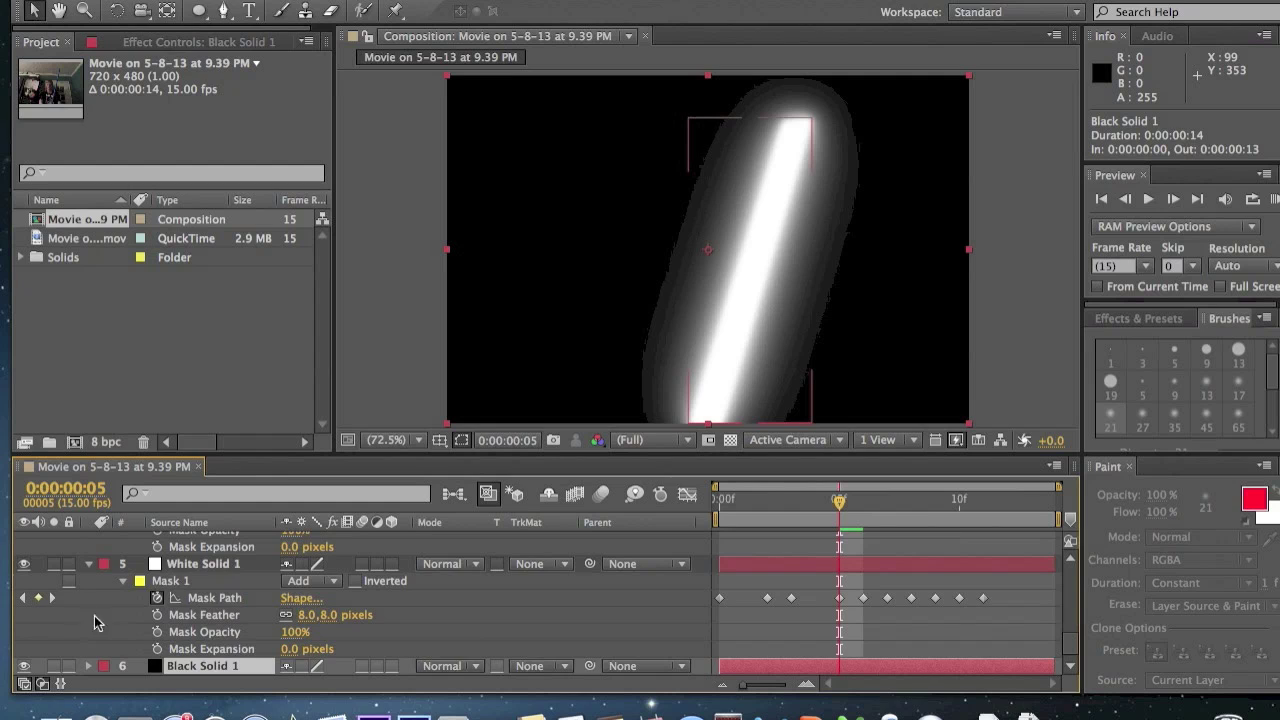
Collapse the properties of all five White Solid 1 layers and deselect everything
click(89, 564)
click(89, 548)
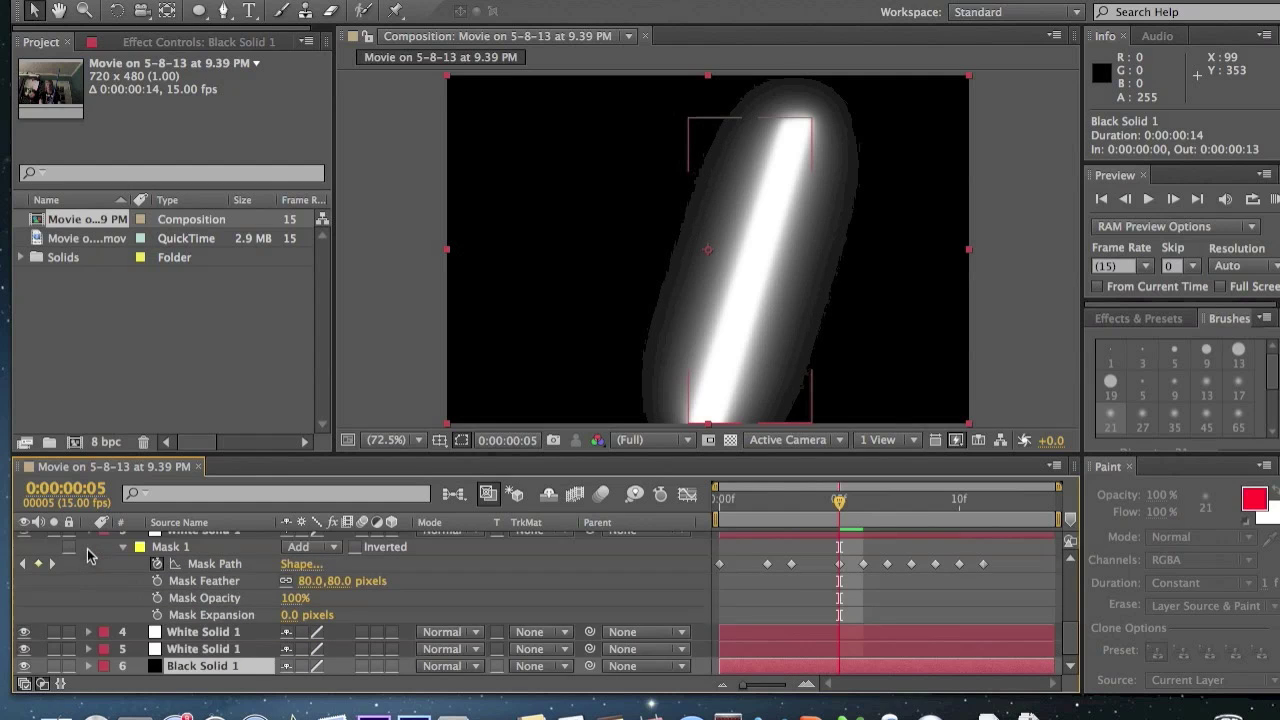
click(88, 539)
scroll(88, 546, up, 4)
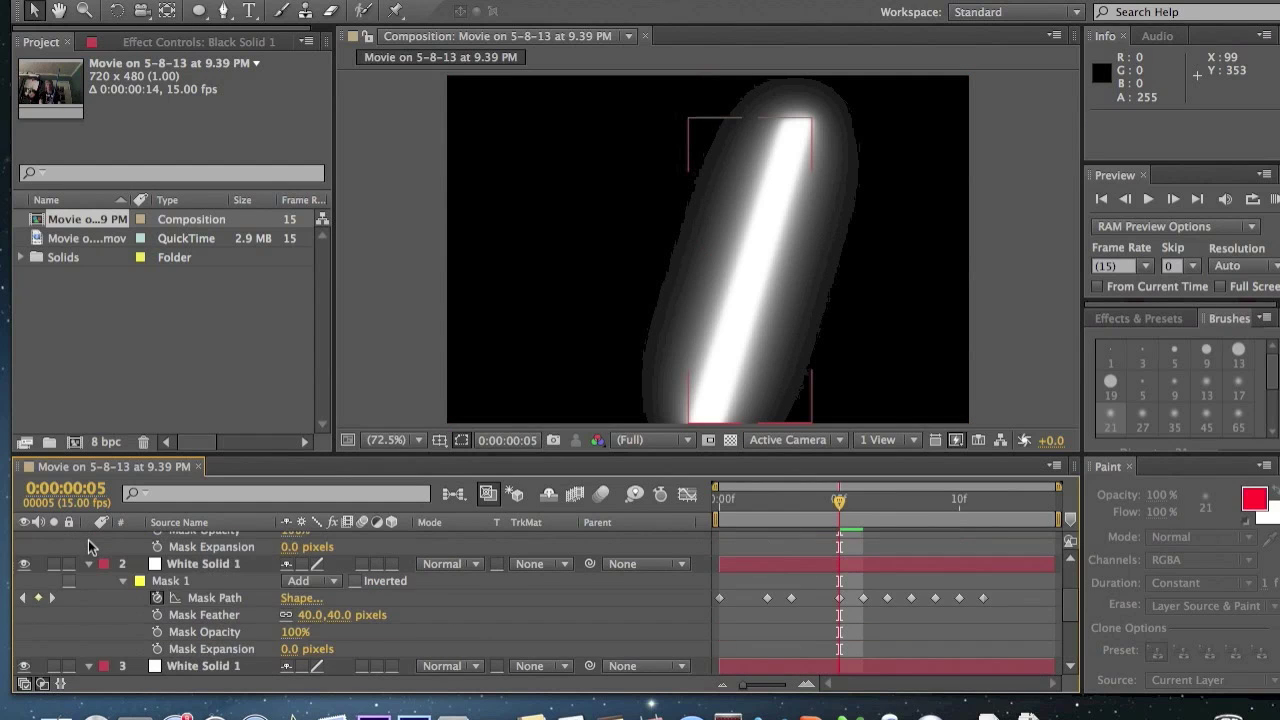
click(89, 564)
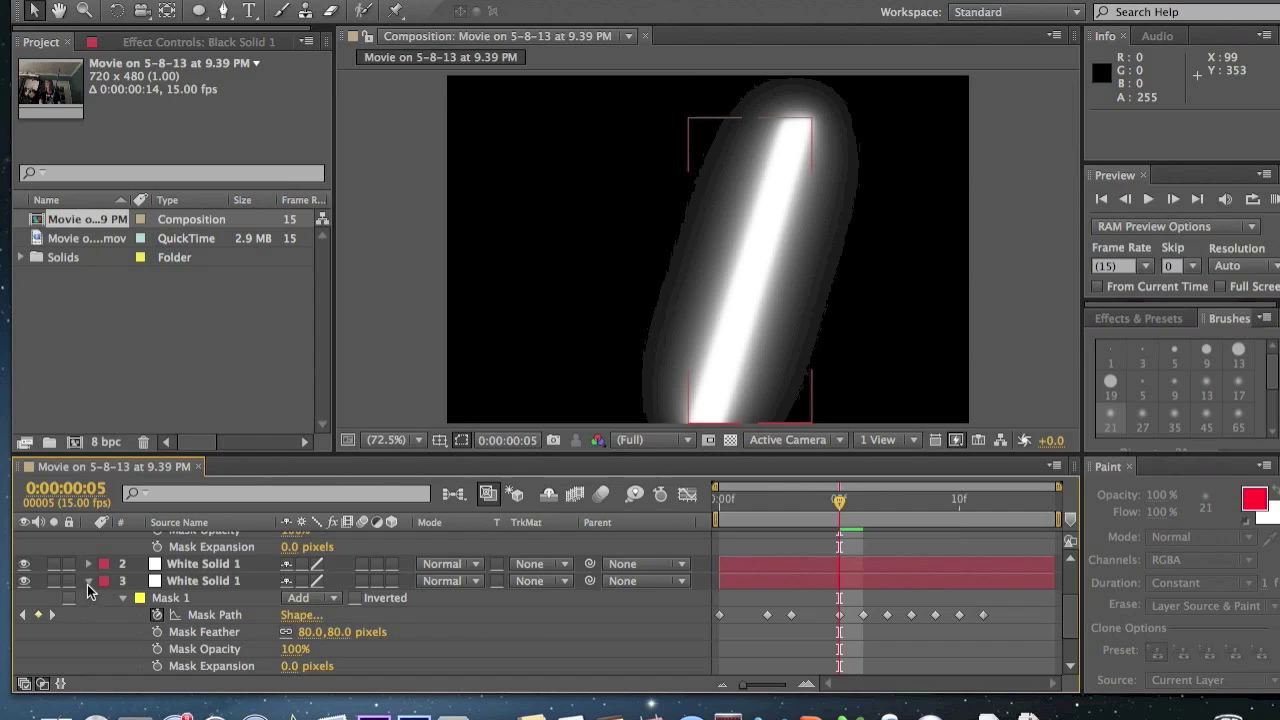
click(89, 581)
scroll(90, 545, up, 3)
click(89, 540)
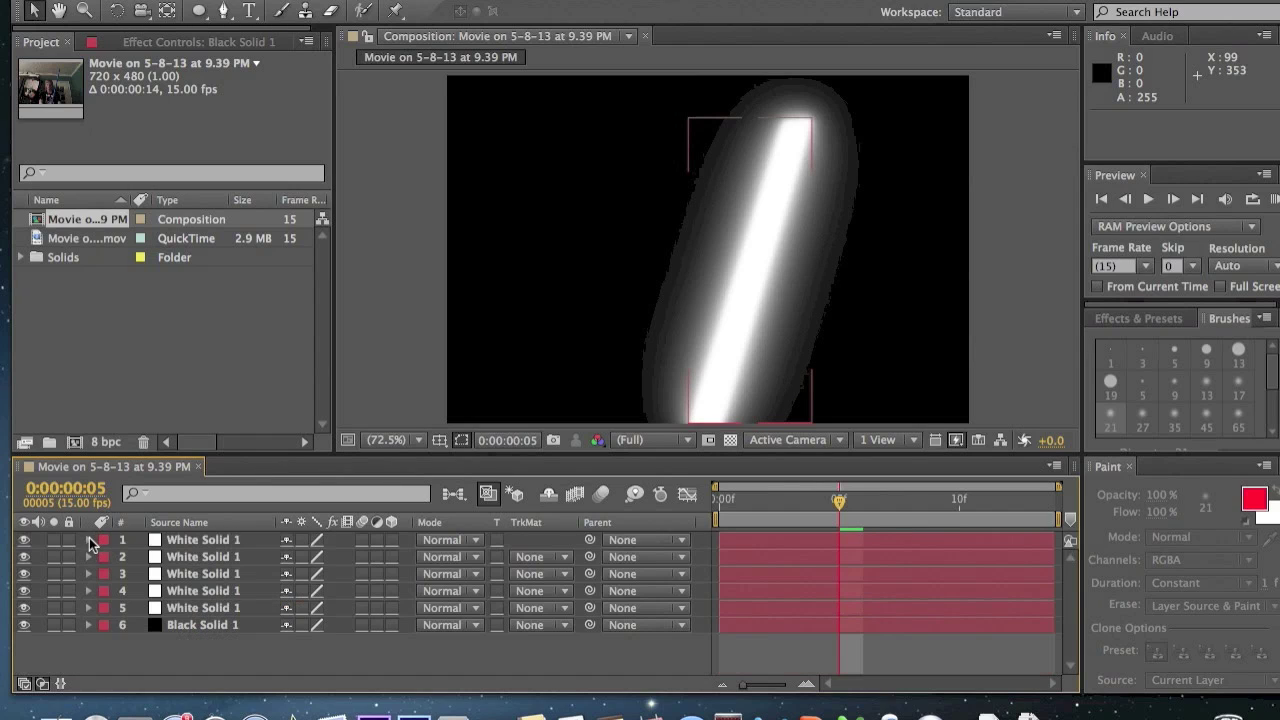
key(super+shift+a)
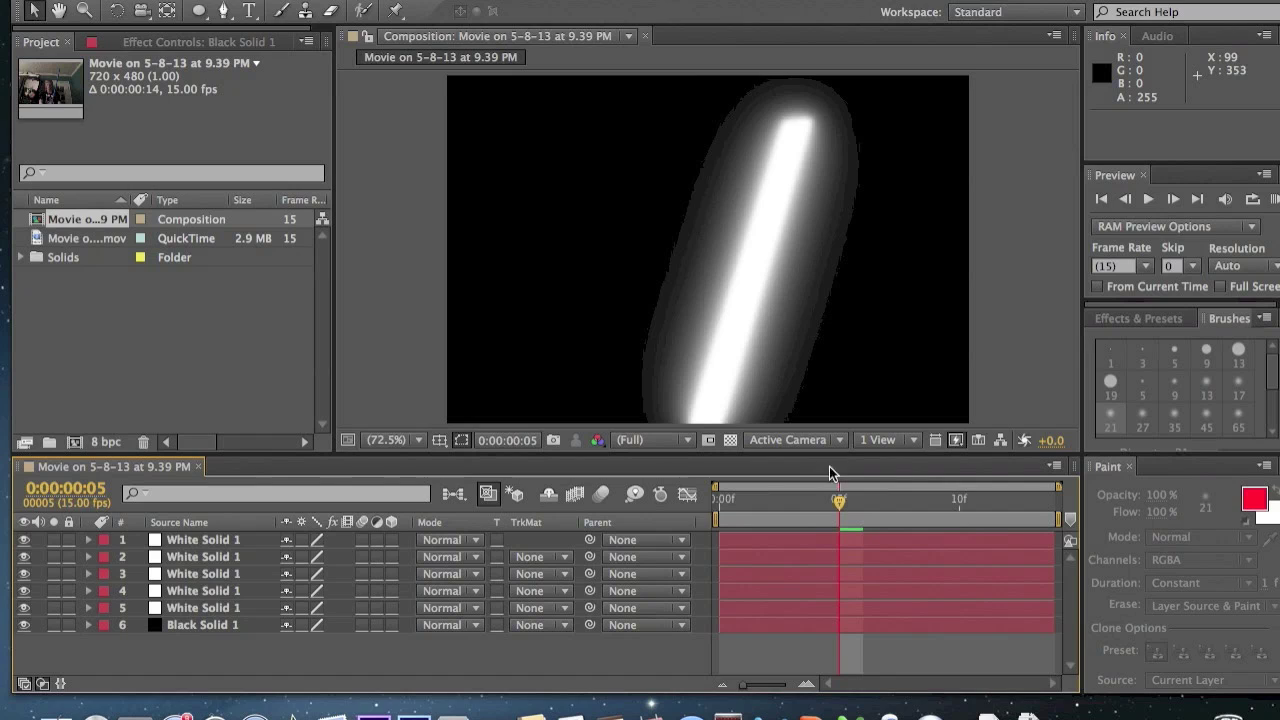
Scrub through the glowing blade animation and return to the first frame
drag(839, 506, 885, 500)
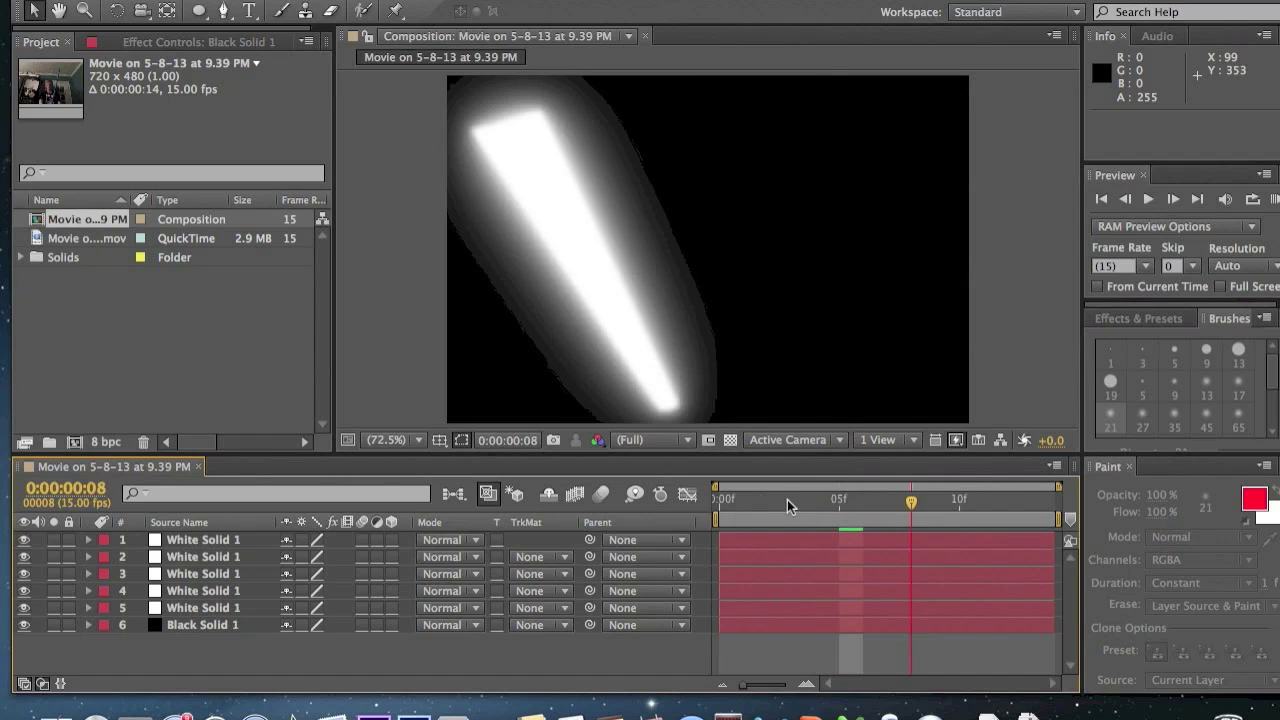
click(720, 498)
click(762, 390)
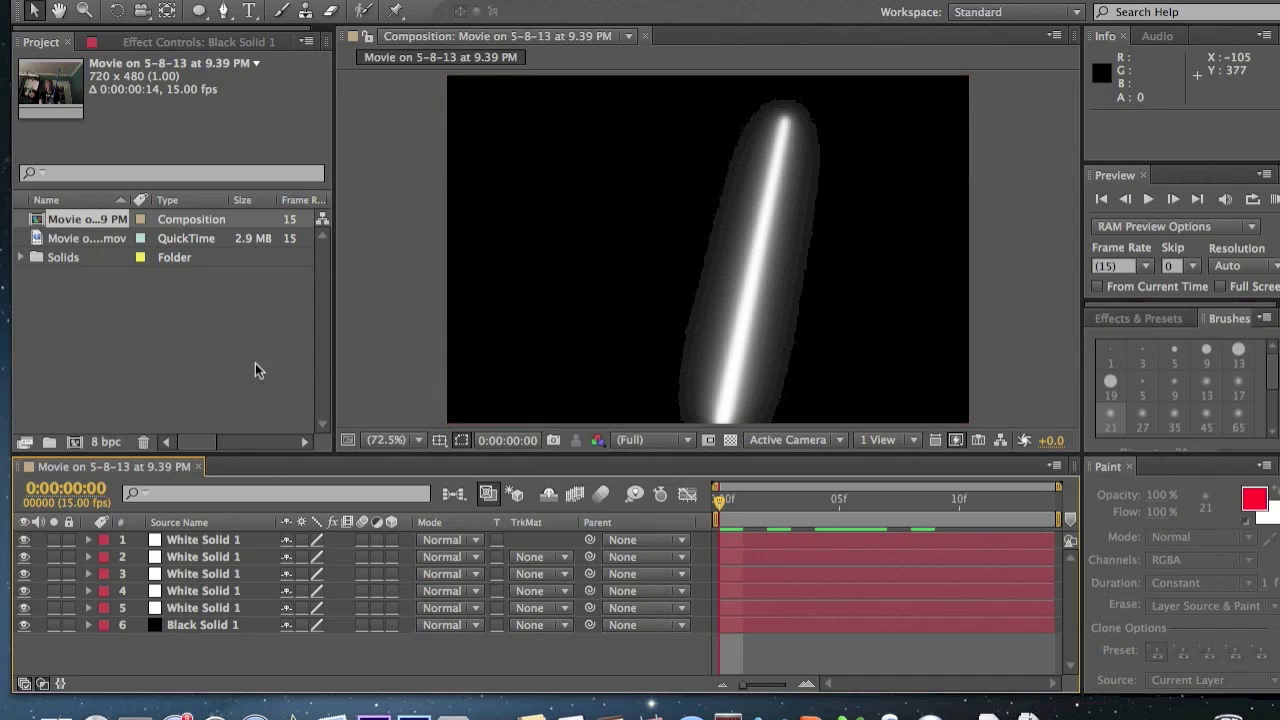
Create a new composition from the Movie on 5-8-13 at 9.39 PM.mov footage and preview it
click(75, 239)
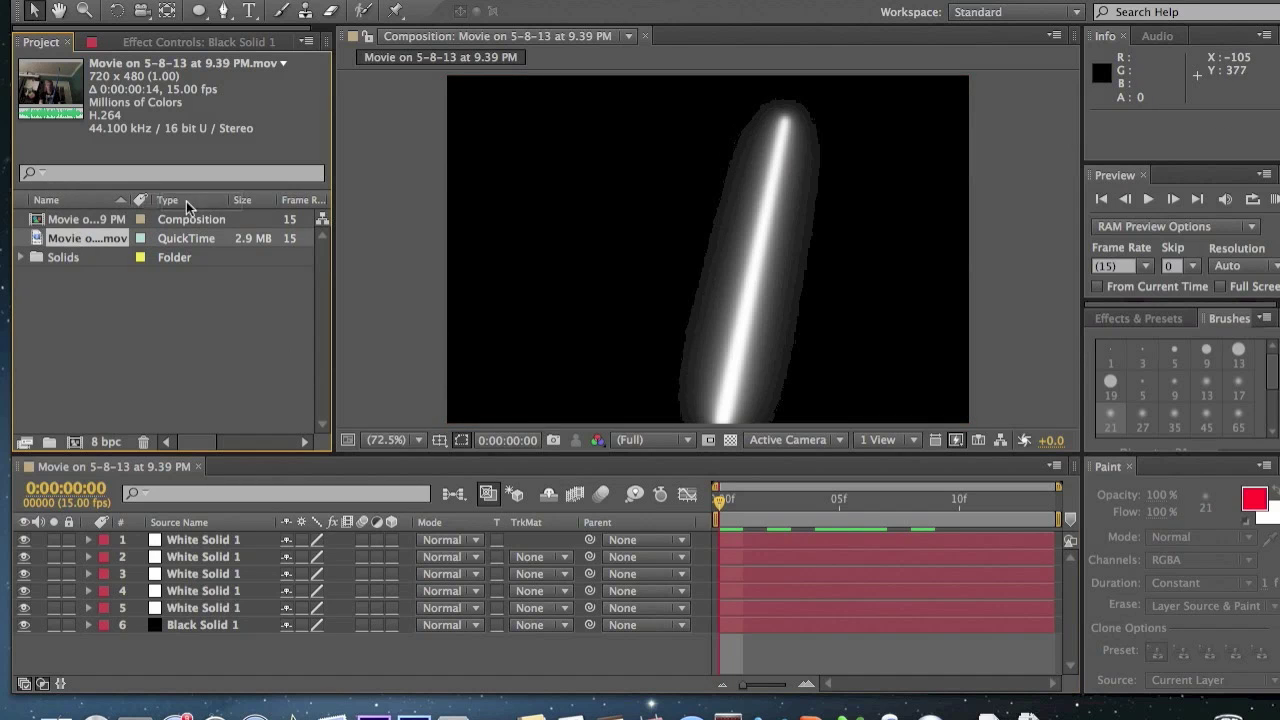
click(75, 442)
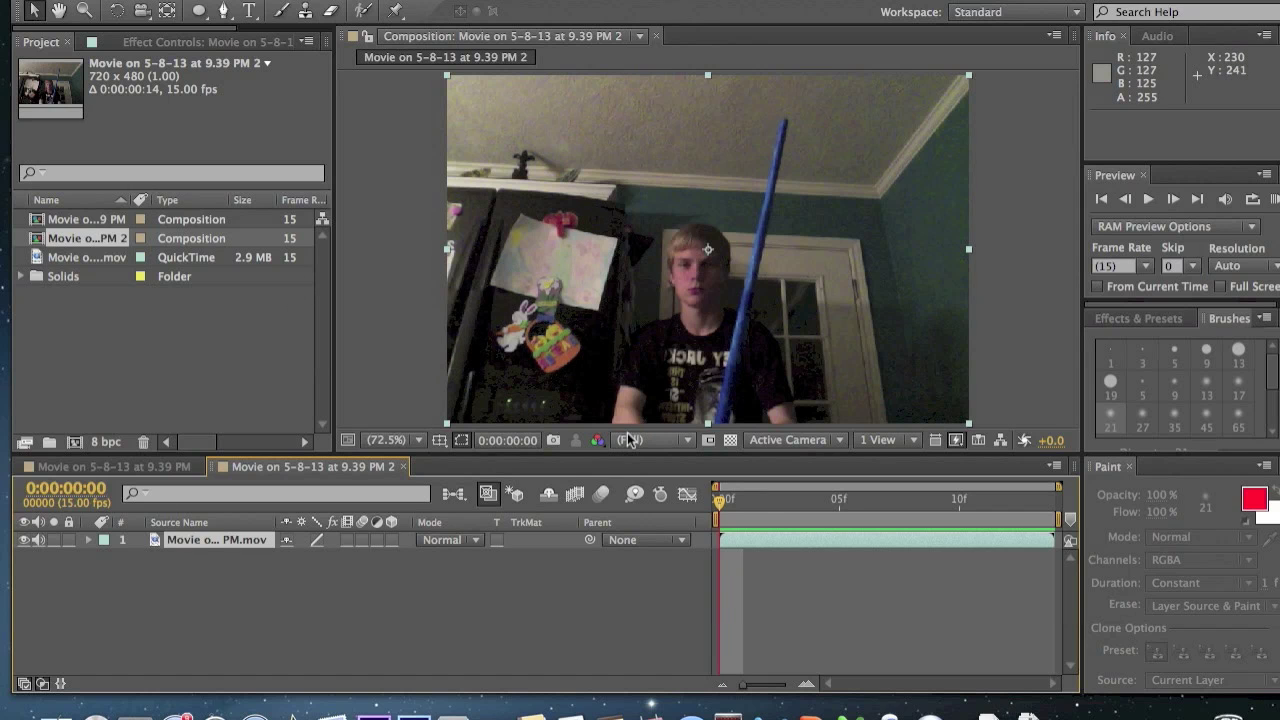
key(space)
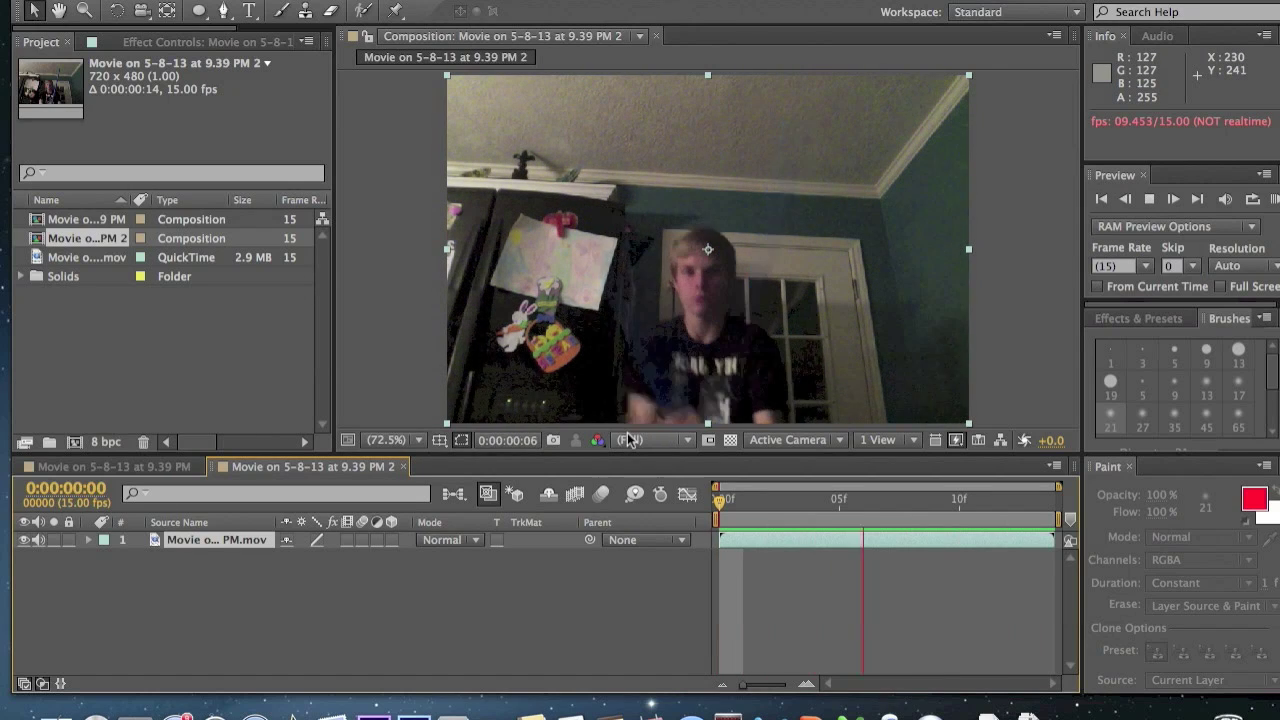
key(space)
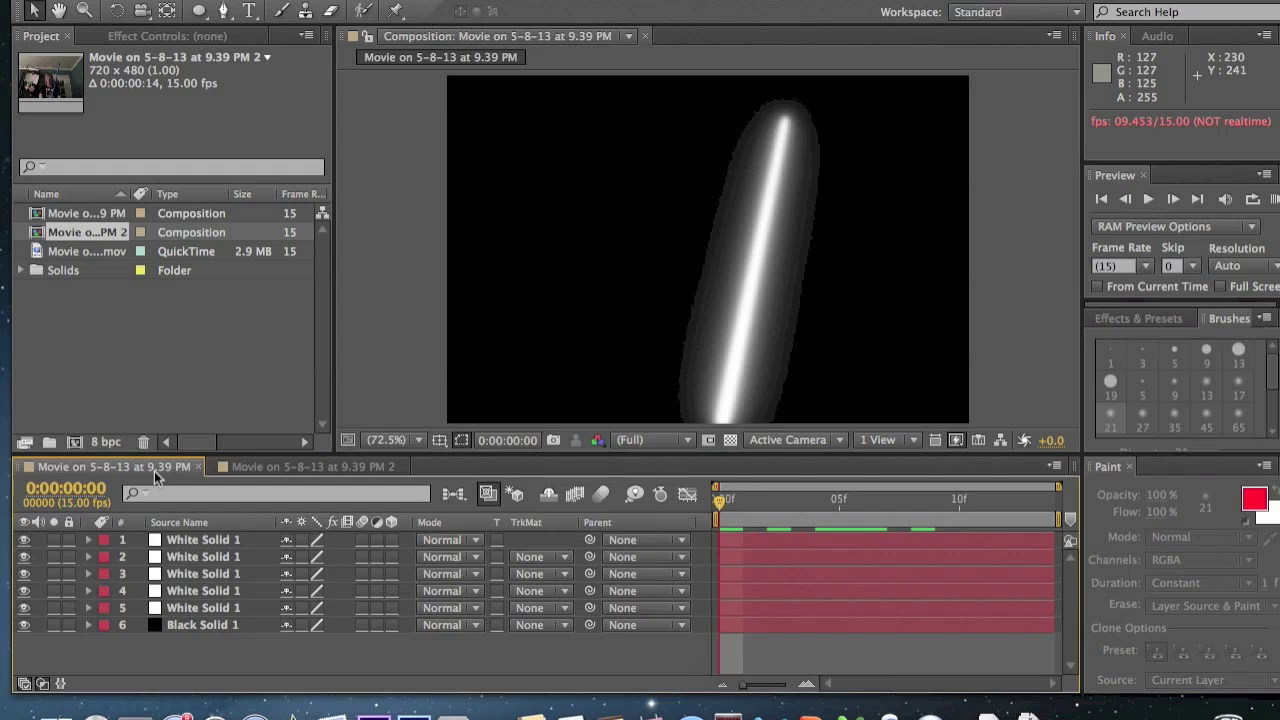
click(277, 467)
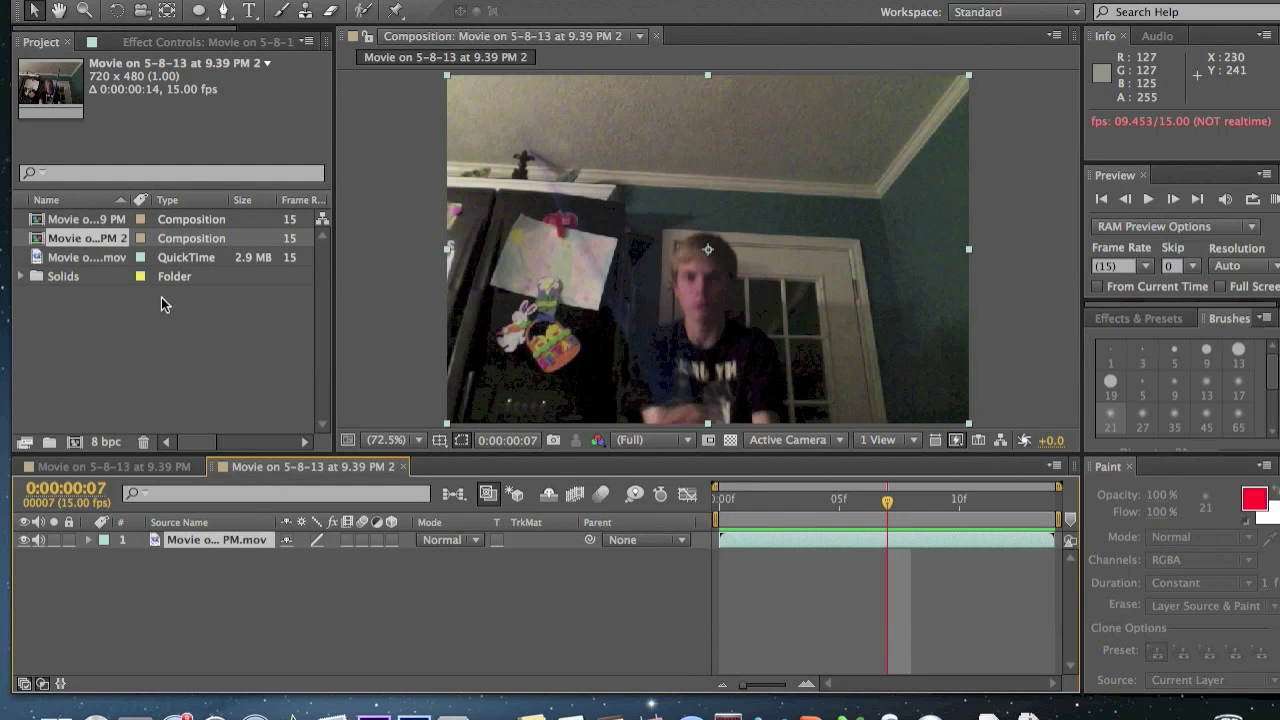
Add the Movie on 5-8-13 at 9.39 PM composition above the footage in the new composition and go to the first frame
click(90, 220)
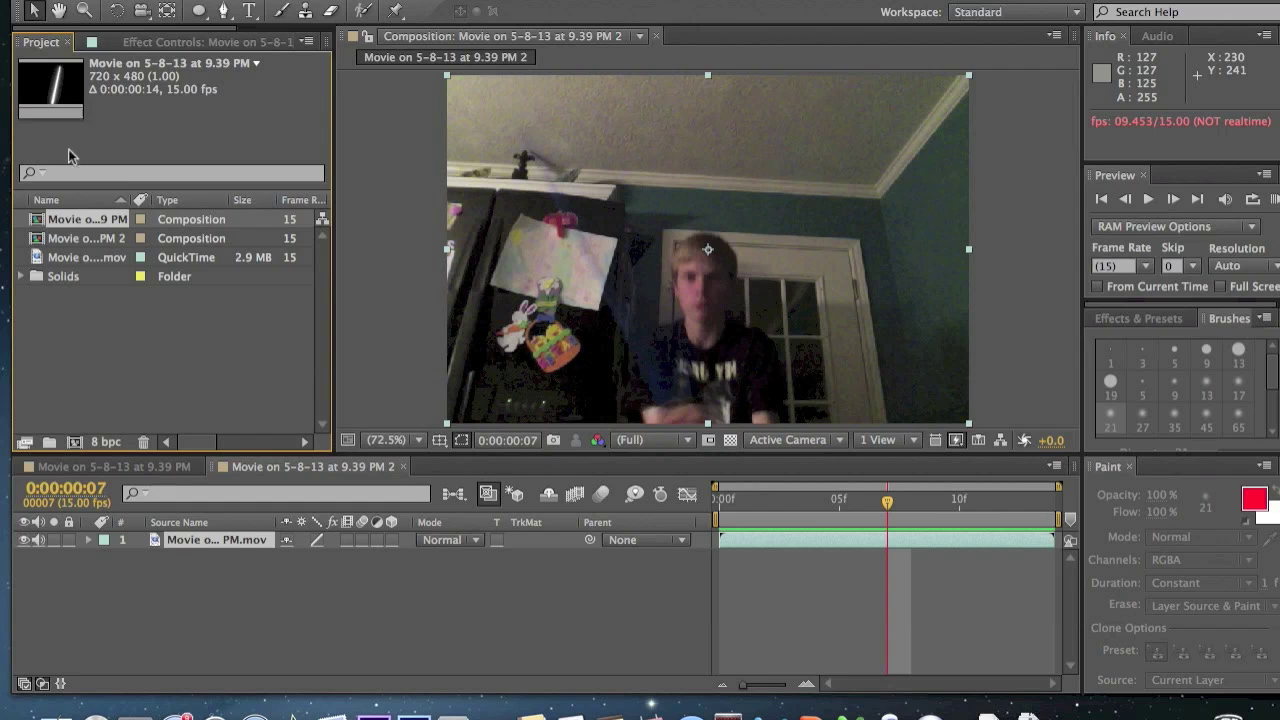
mouse_move(108, 220)
mouse_down()
mouse_move(729, 257)
mouse_move(716, 262)
mouse_up()
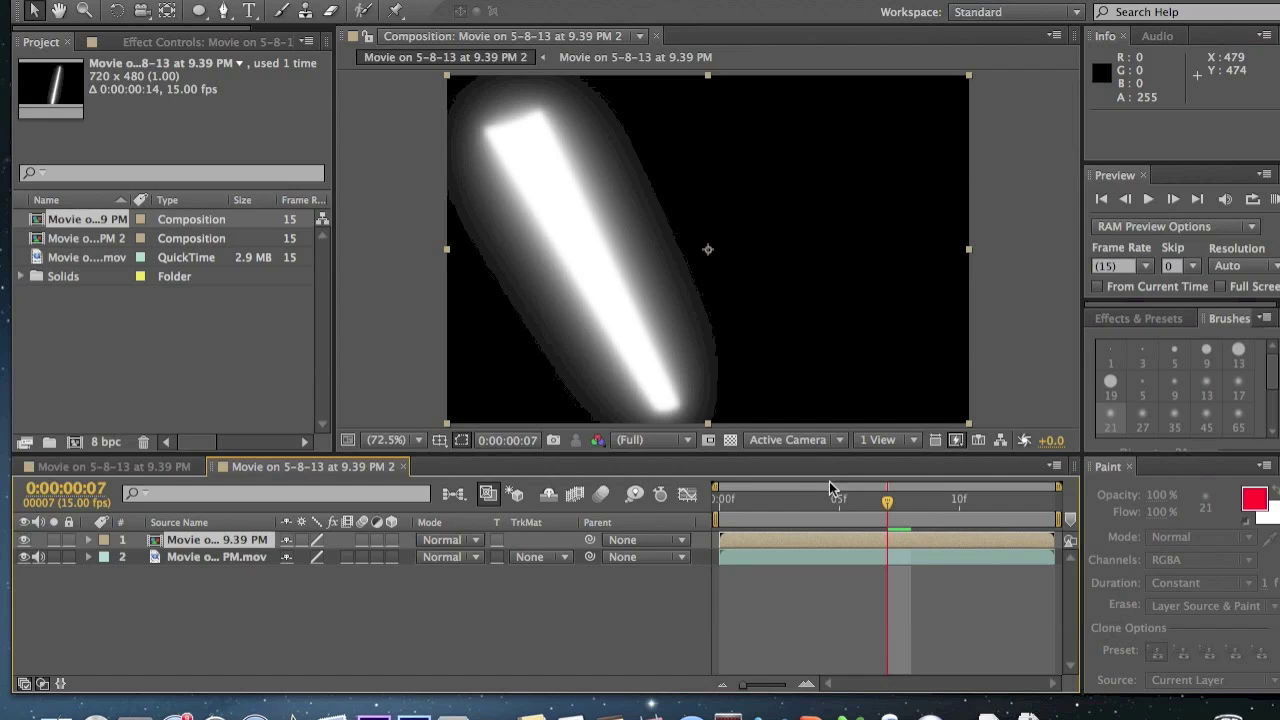
drag(880, 497, 716, 503)
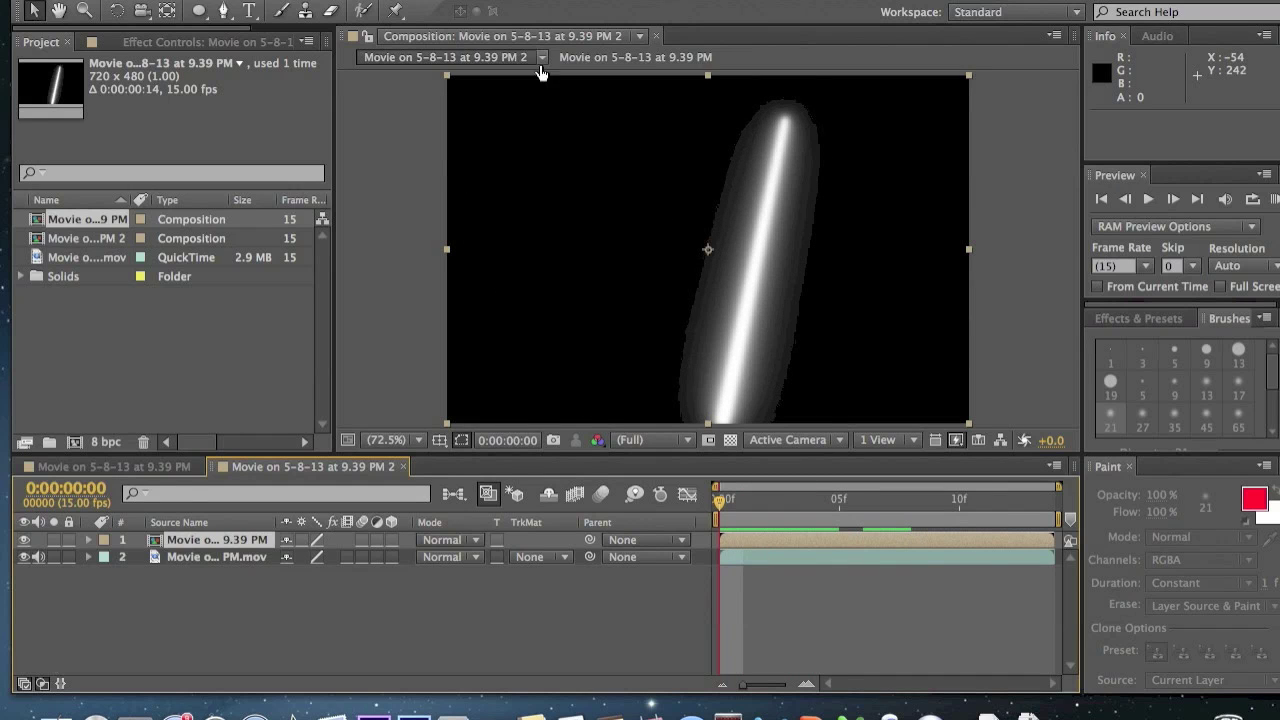
Hide and restore the timeline's Layer Switches and Transfer Controls panes
drag(497, 2, 777, 2)
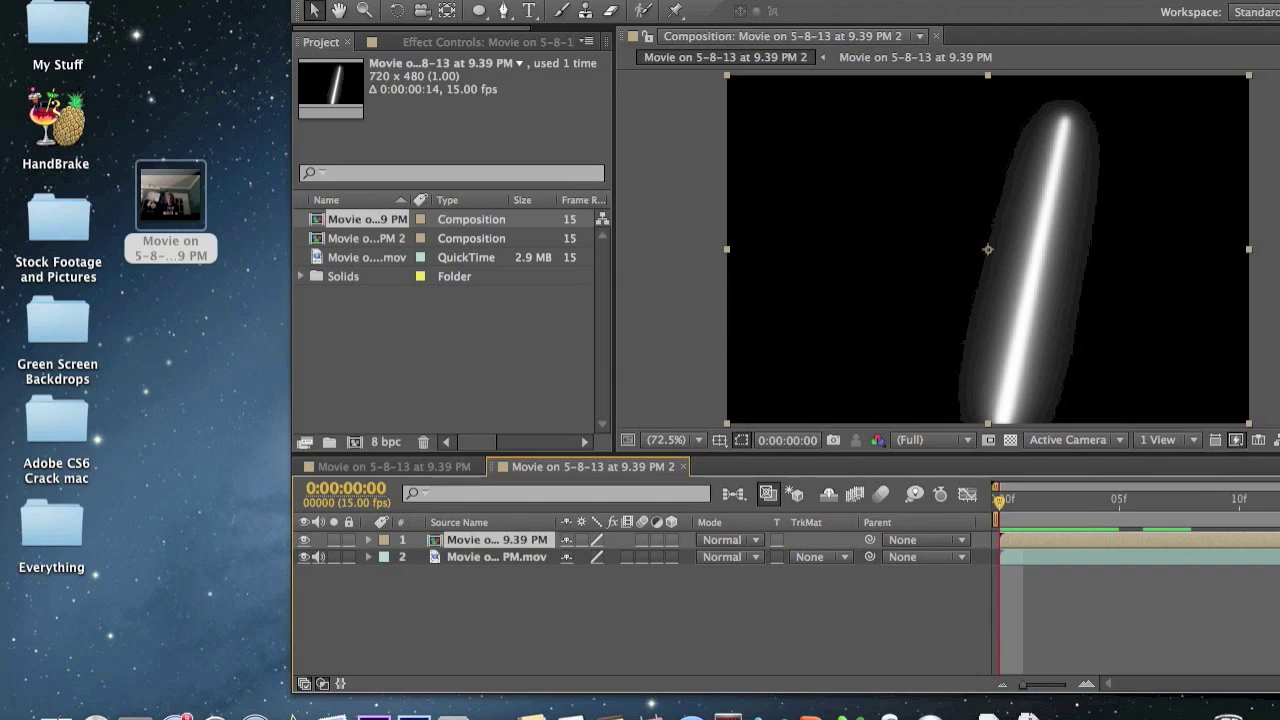
click(305, 684)
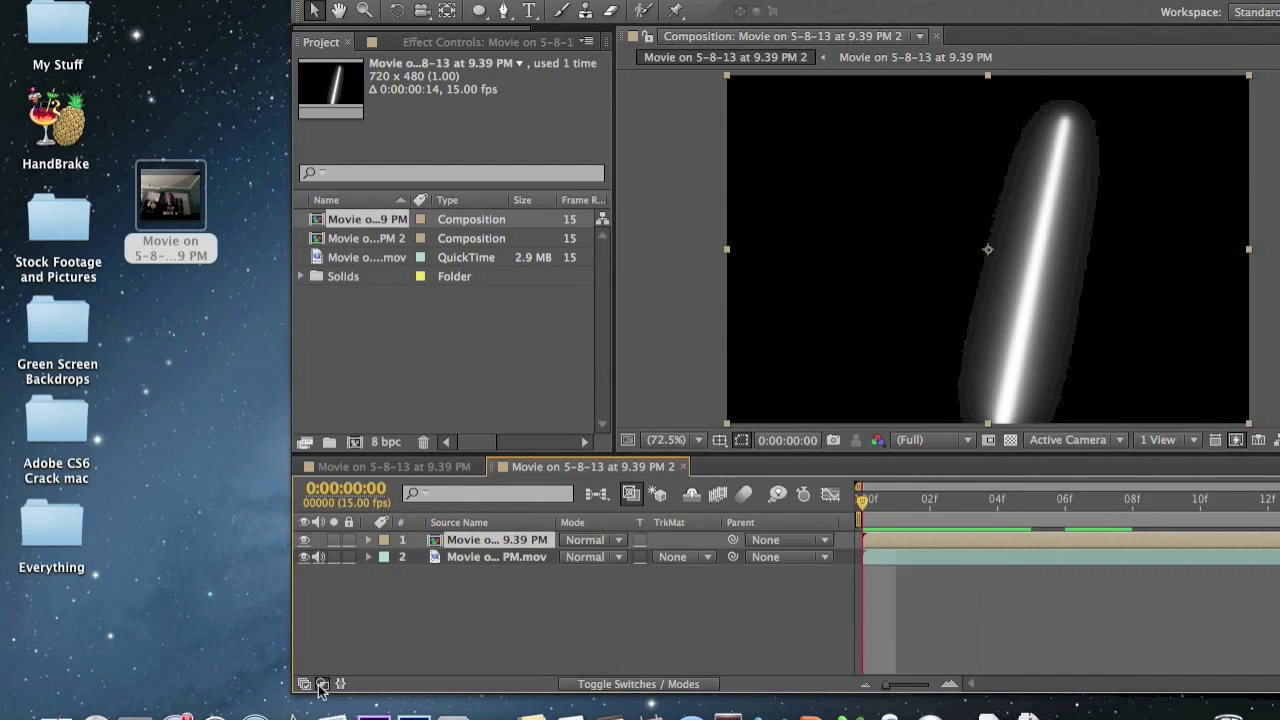
click(322, 684)
click(322, 684)
click(306, 684)
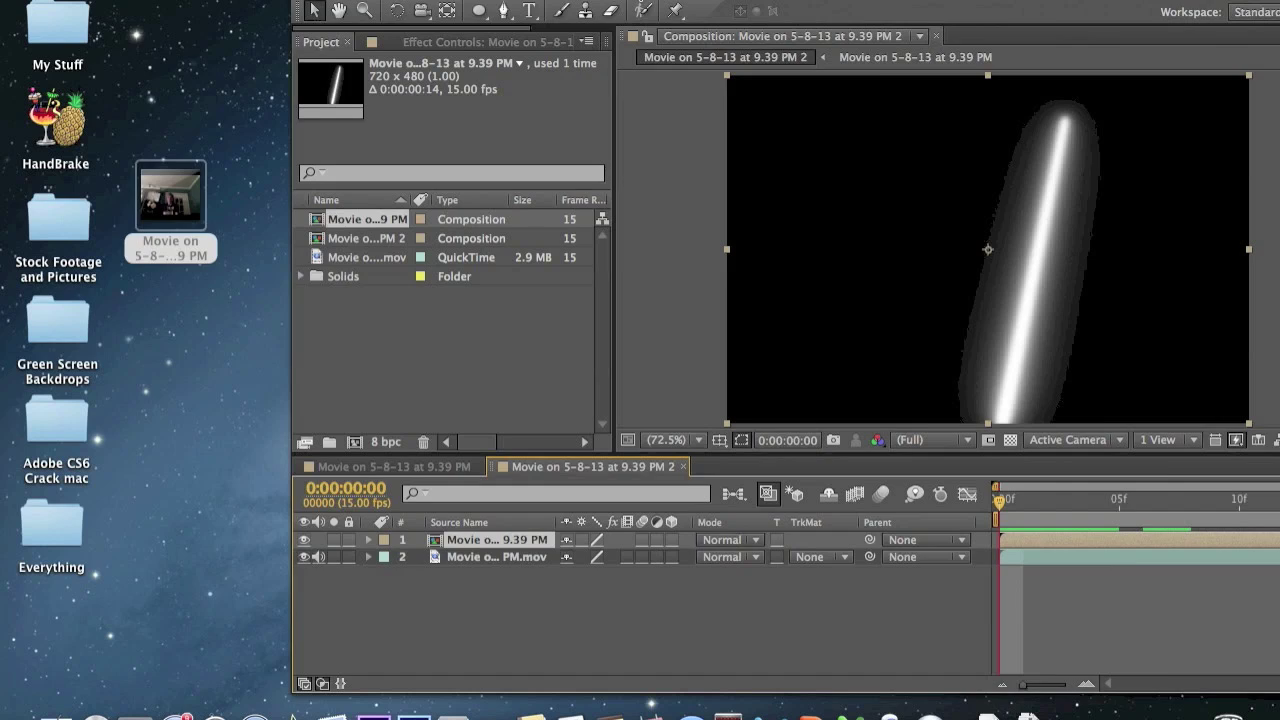
drag(765, 2, 499, 2)
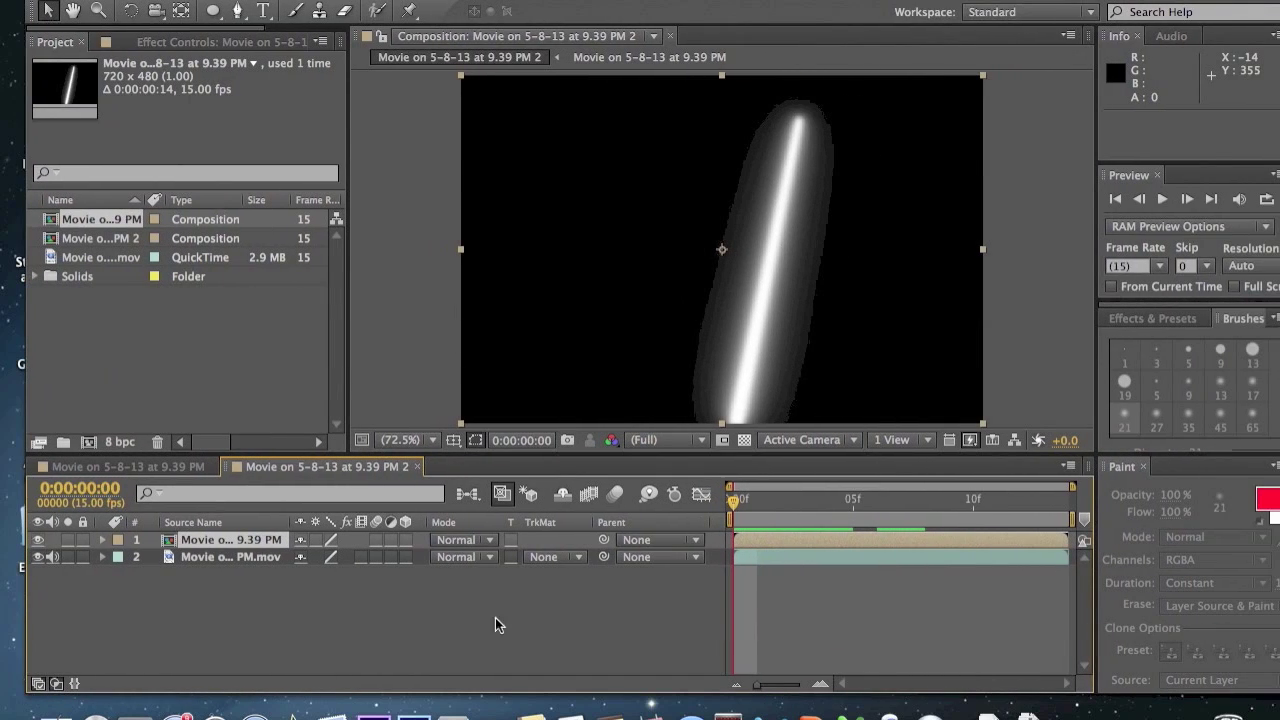
Set the nested blade composition's blending mode to Screen and preview it over the footage, returning to the first frame
click(472, 545)
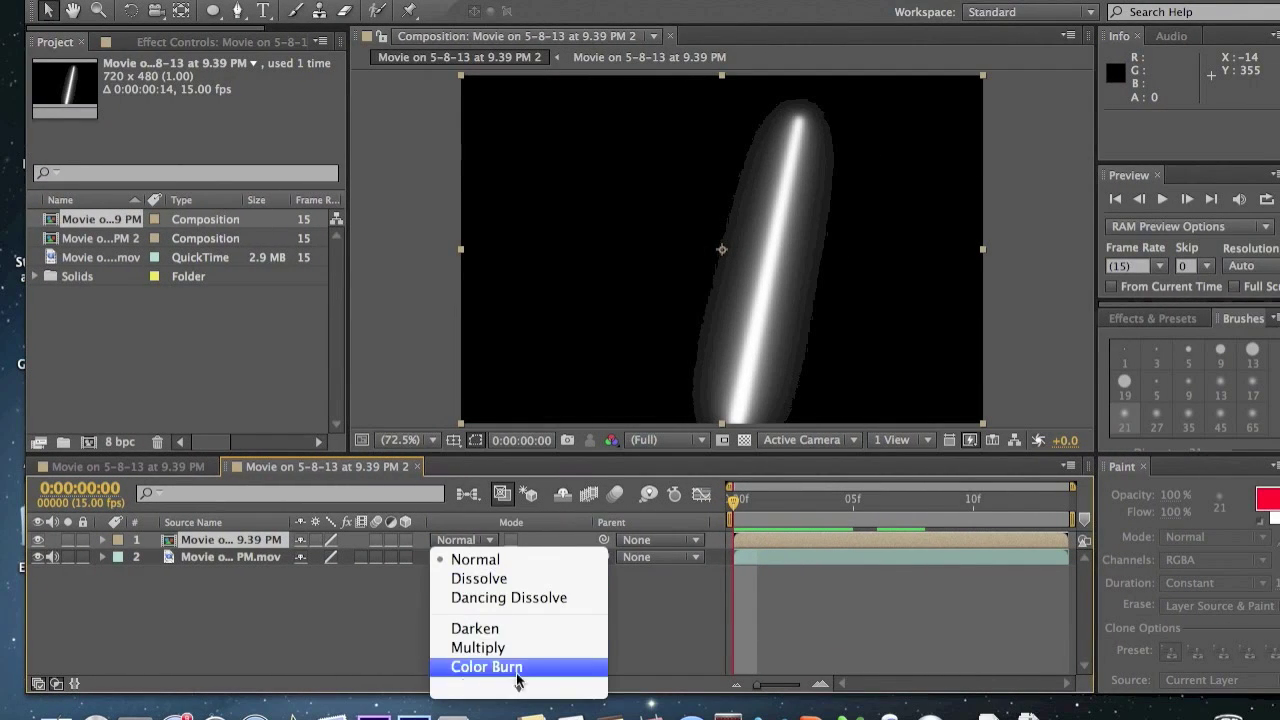
click(480, 587)
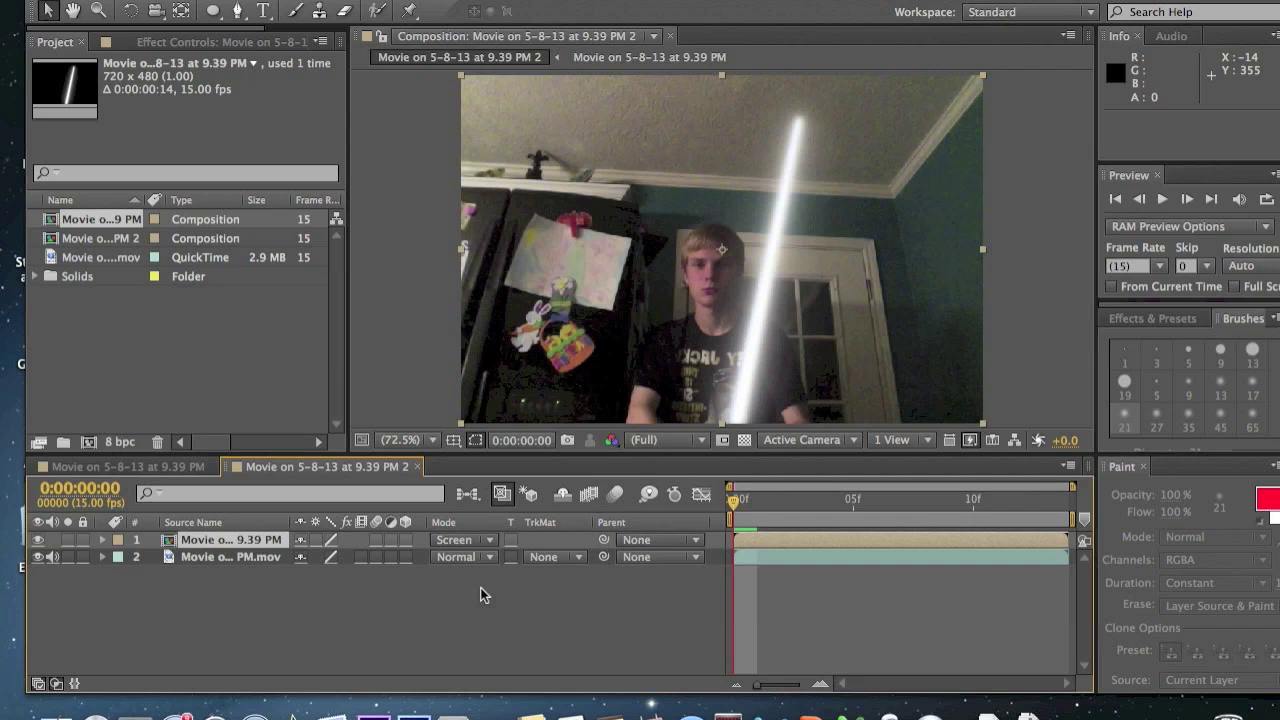
key(space)
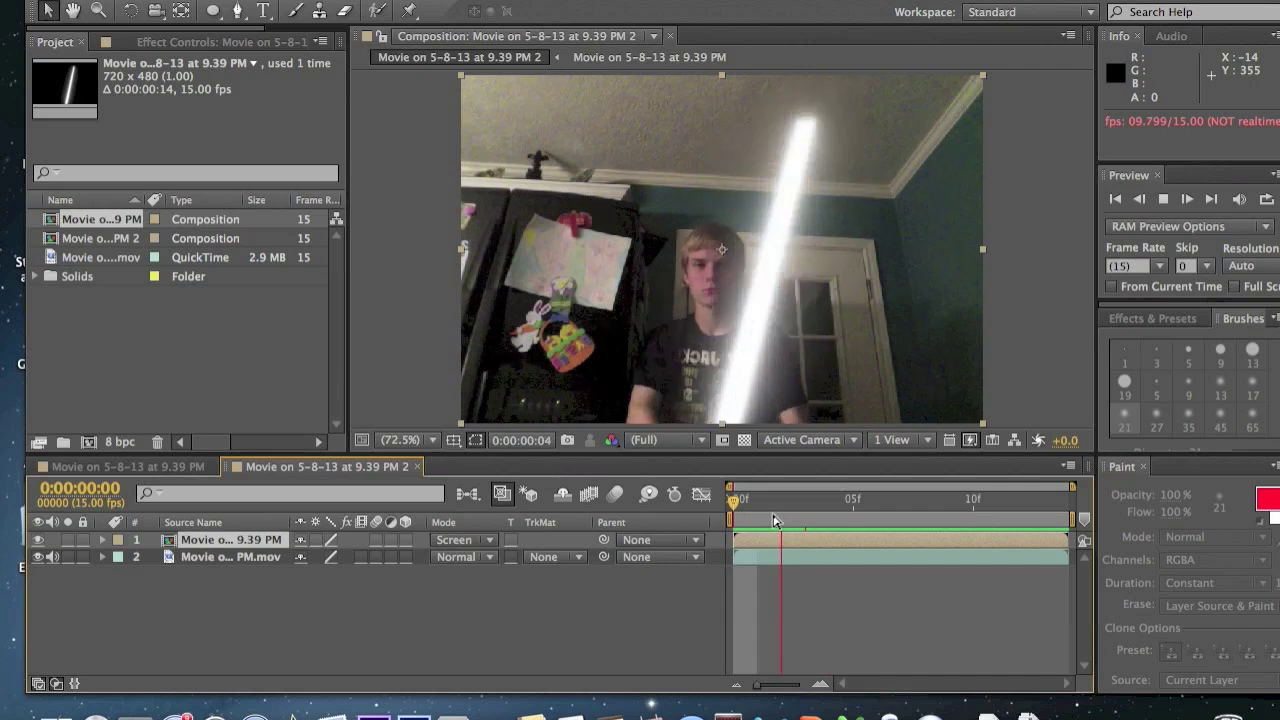
key(space)
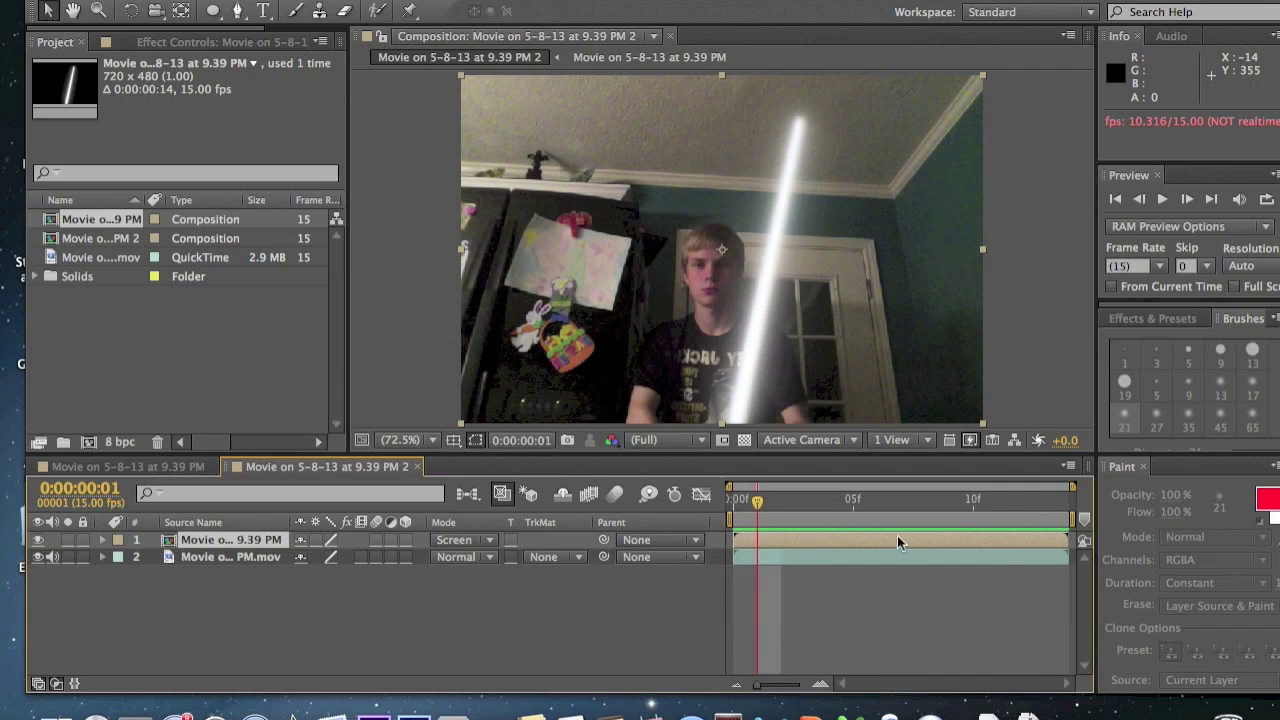
drag(756, 510, 1055, 502)
click(731, 493)
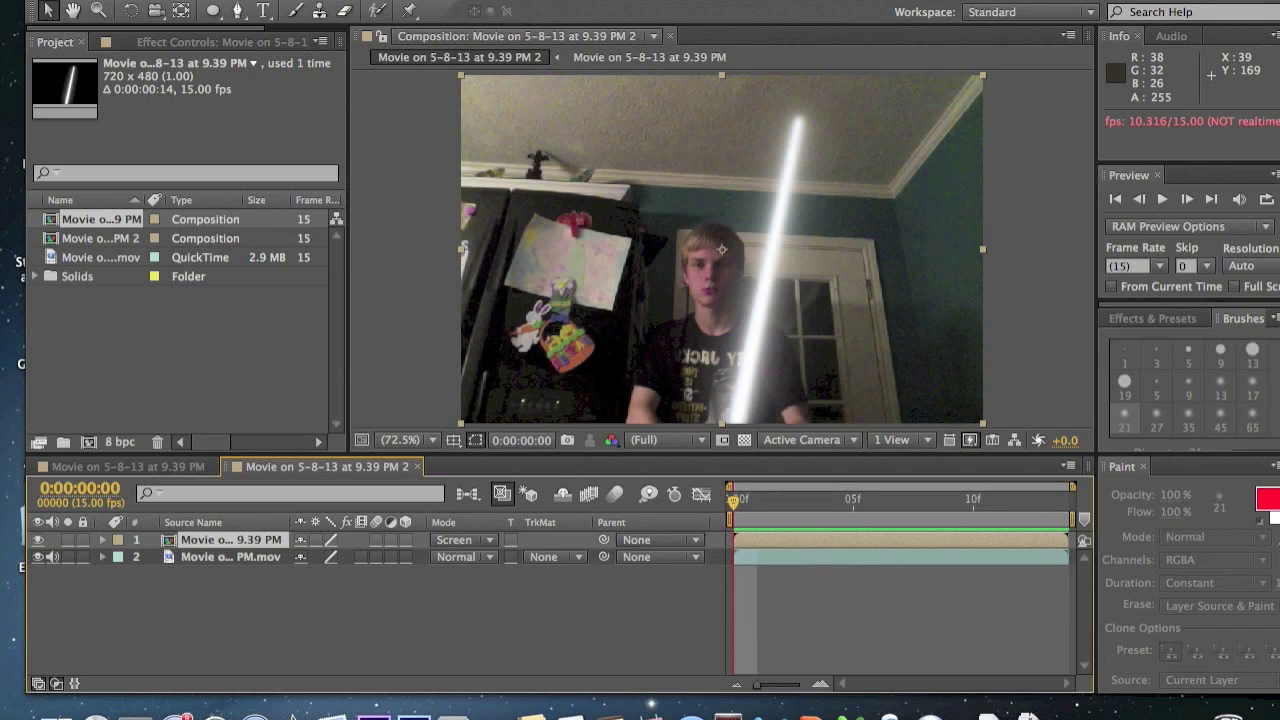
Apply Color Balance to the nested blade layer with Hilight Red Balance and Hilight Blue Balance both at 100
click(428, 0)
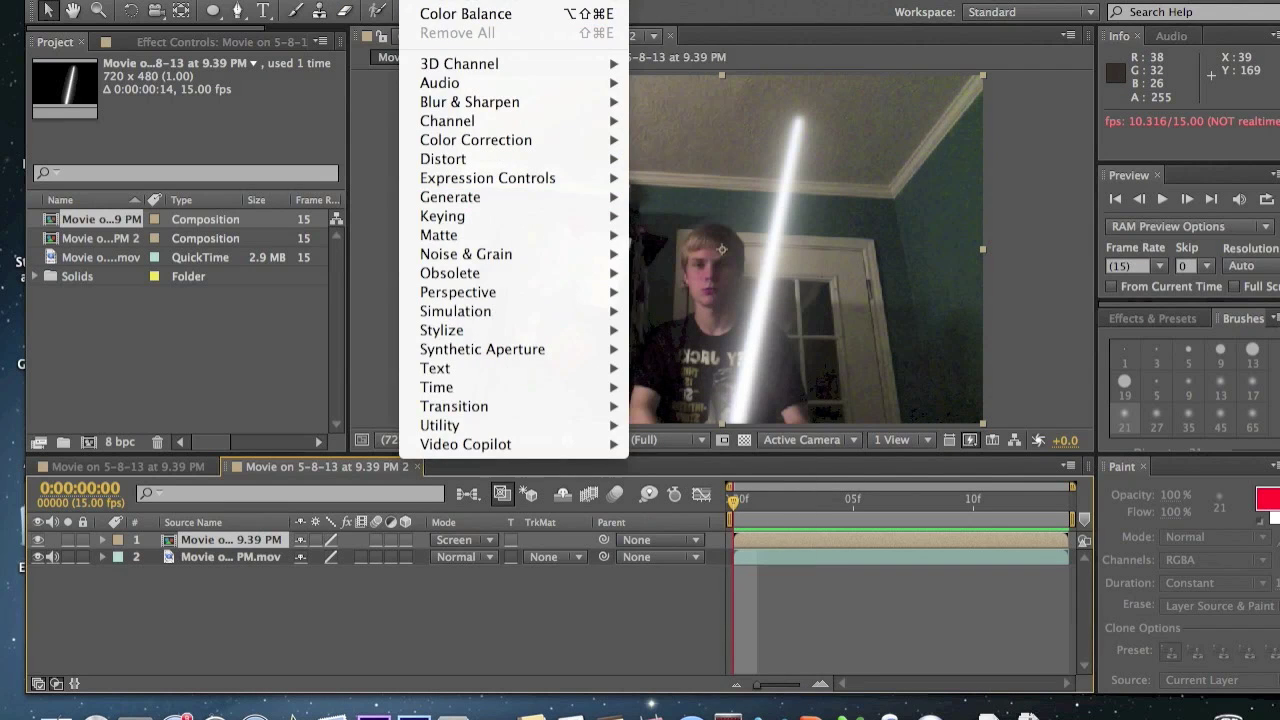
click(450, 20)
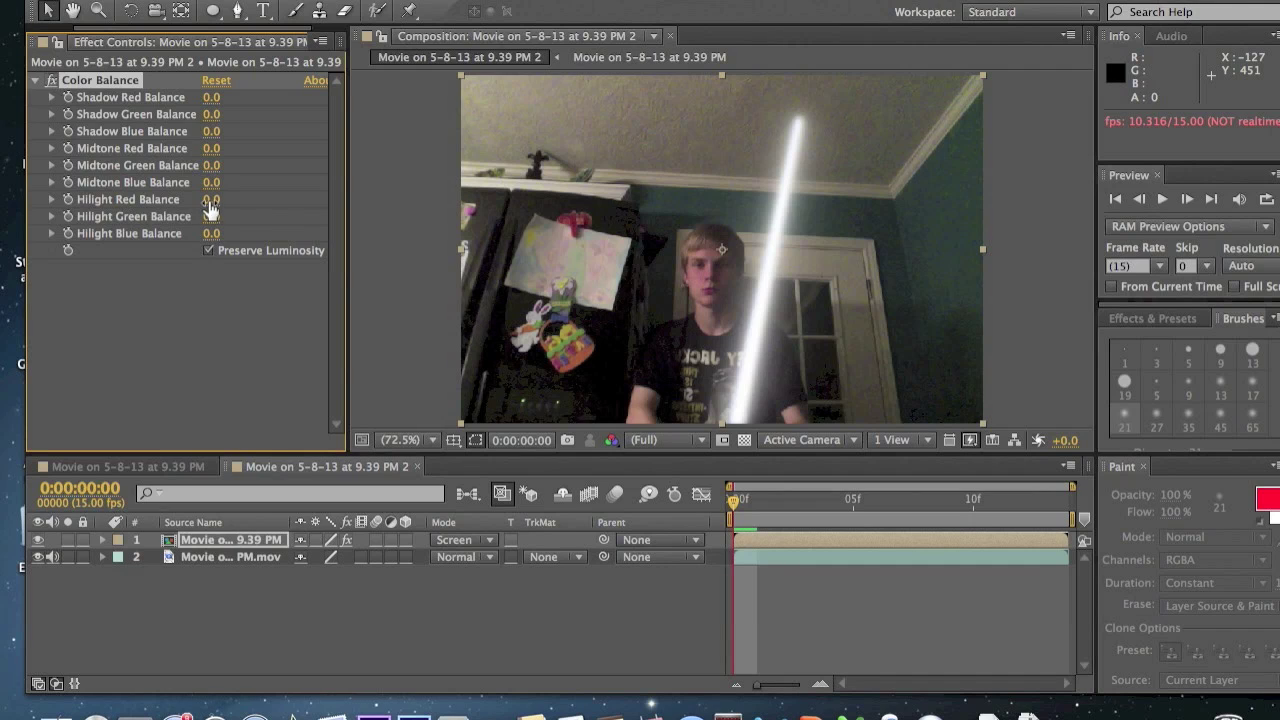
drag(211, 201, 318, 196)
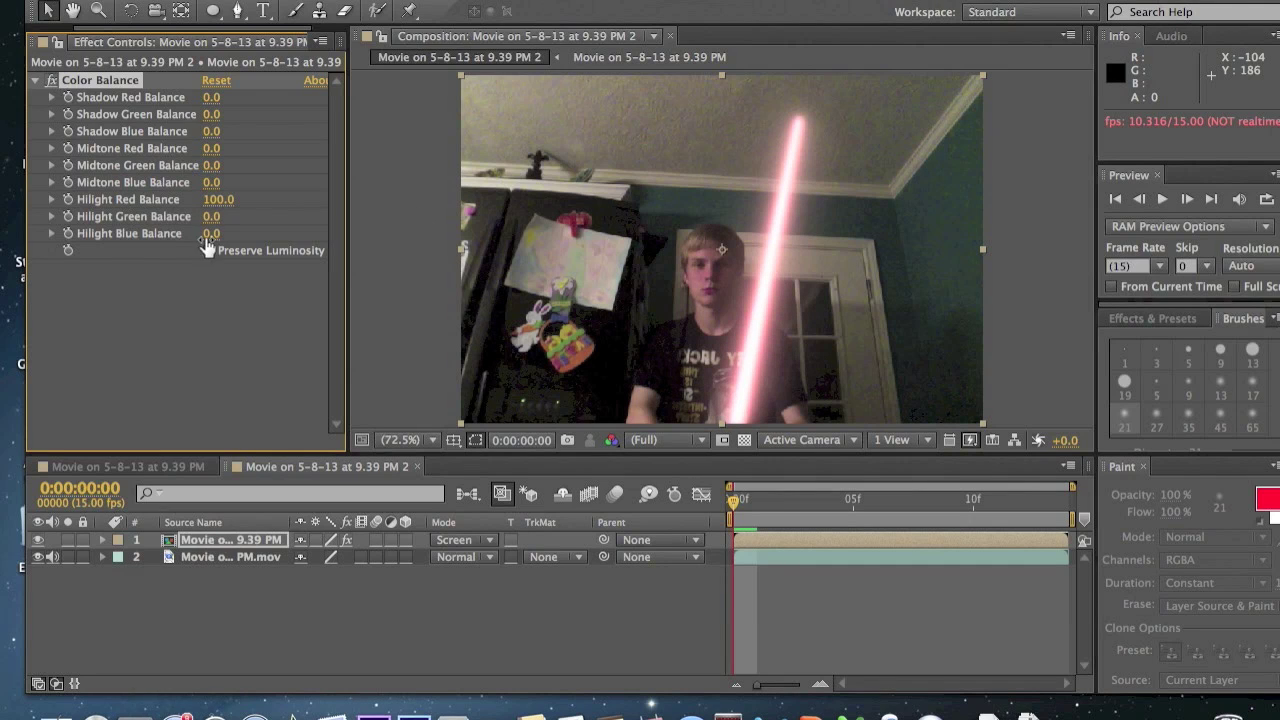
drag(210, 234, 435, 241)
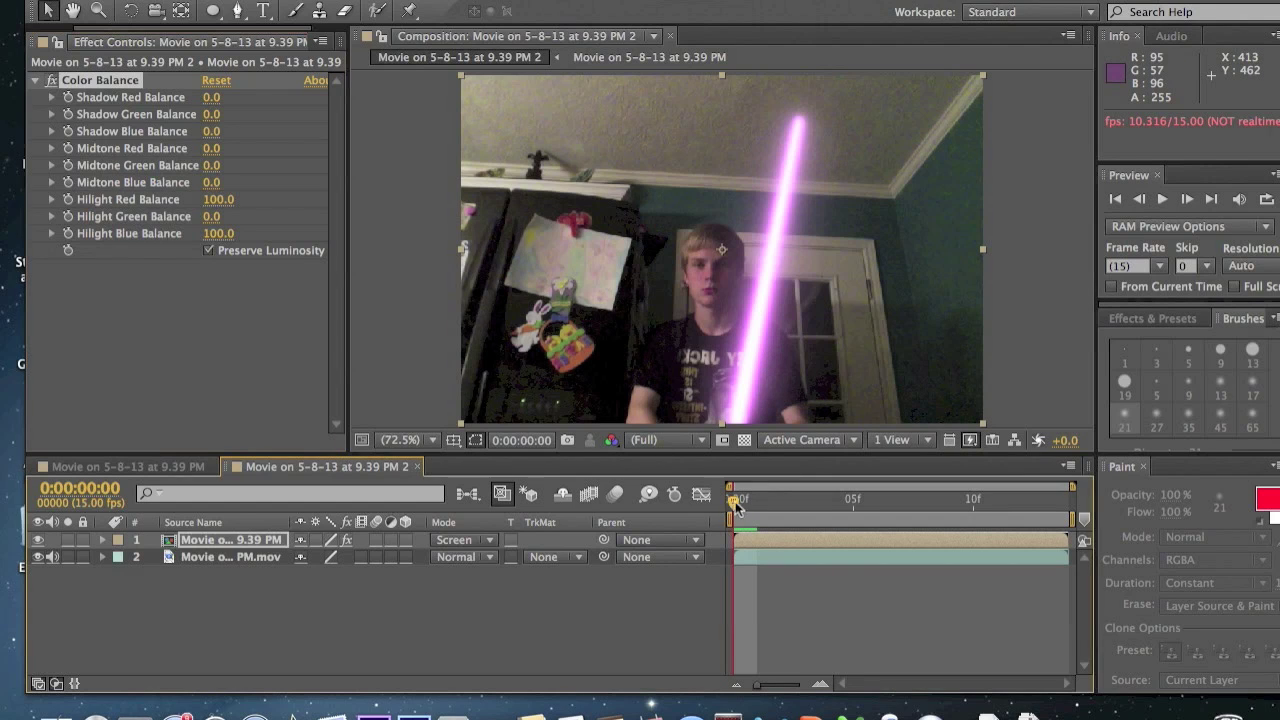
Play back the coloured lightsaber over the footage from the first frame
mouse_move(735, 501)
mouse_down()
mouse_move(781, 507)
mouse_move(719, 510)
mouse_up()
key(space)
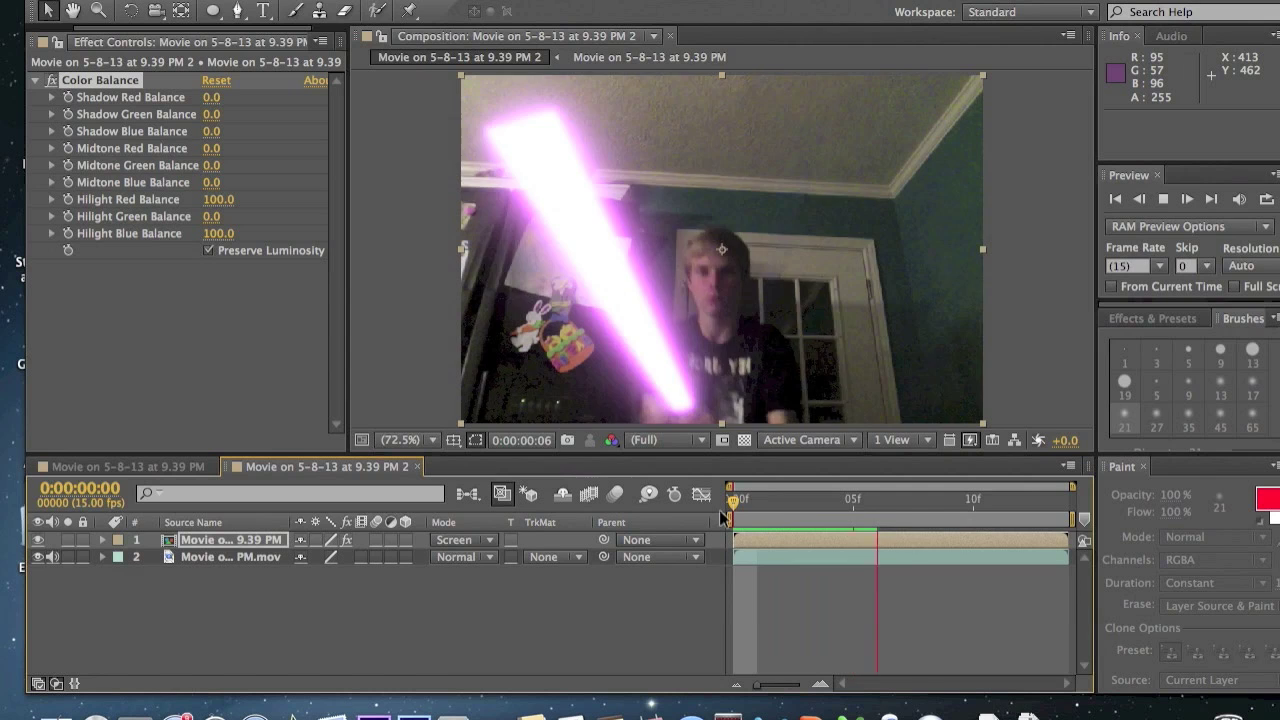
key(space)
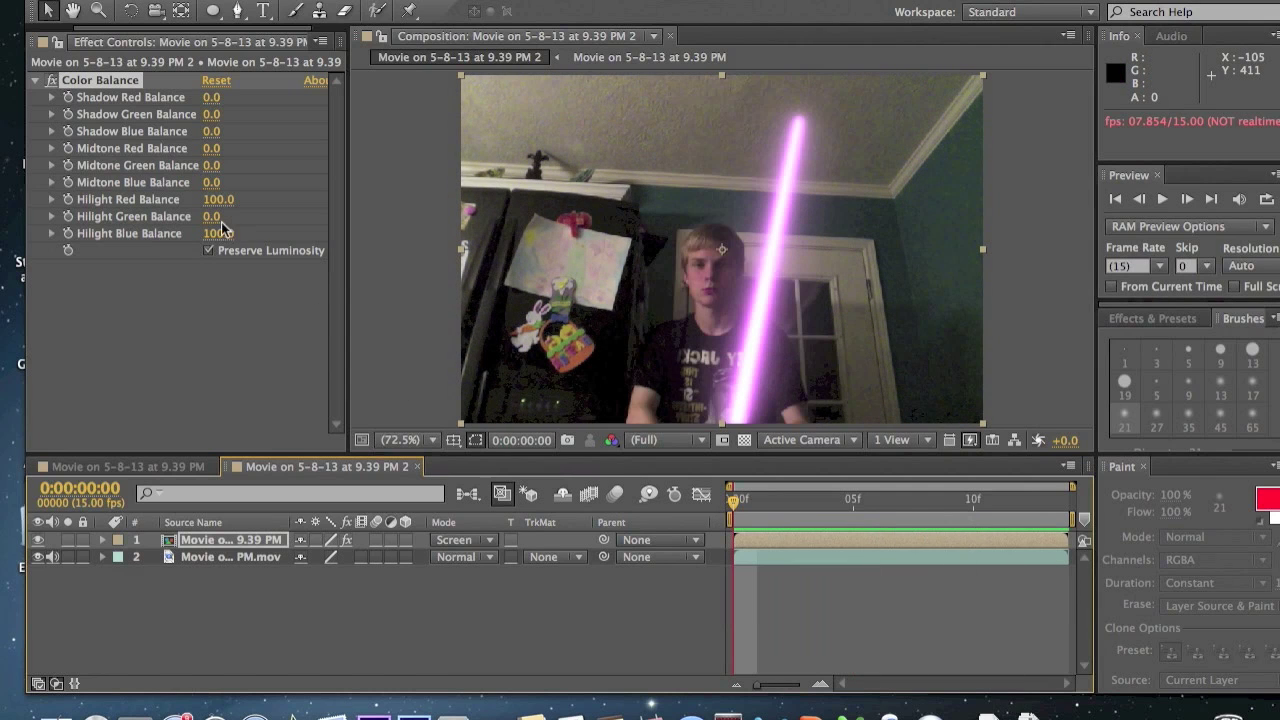
Set the blade layer's Hilight Blue Balance to -90 and preview the composition
drag(222, 230, 6, 206)
key(space)
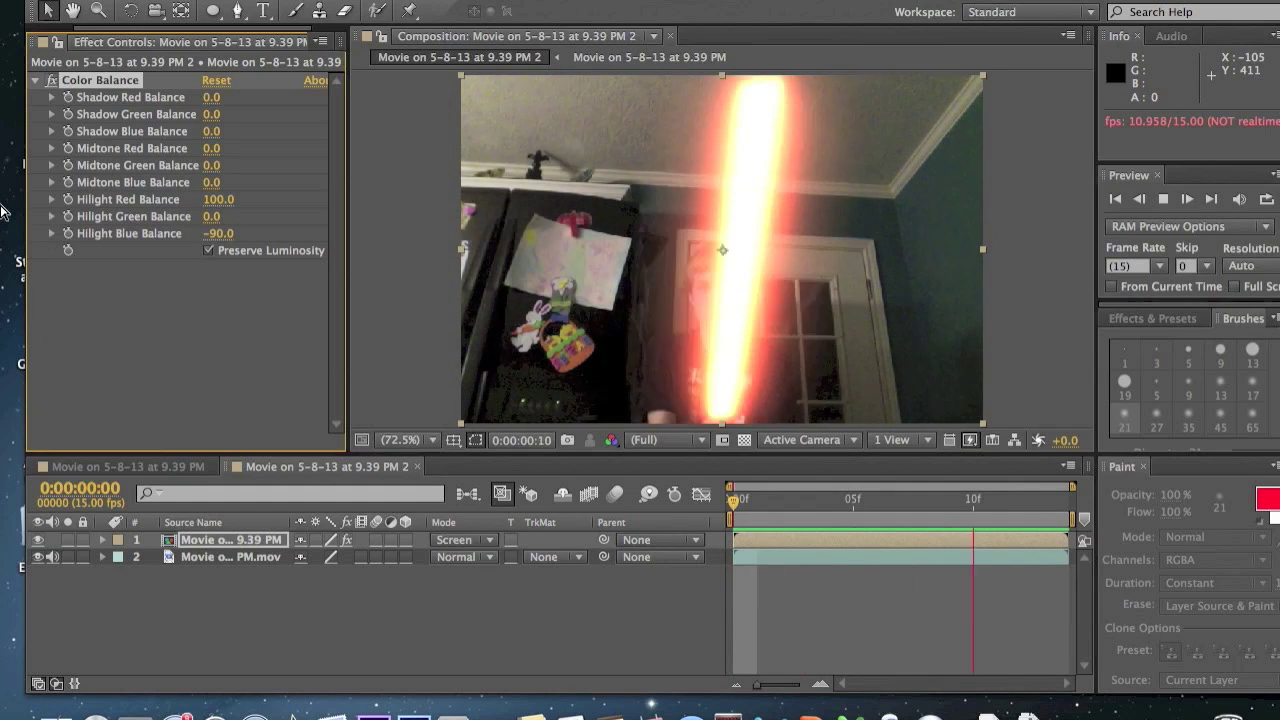
key(space)
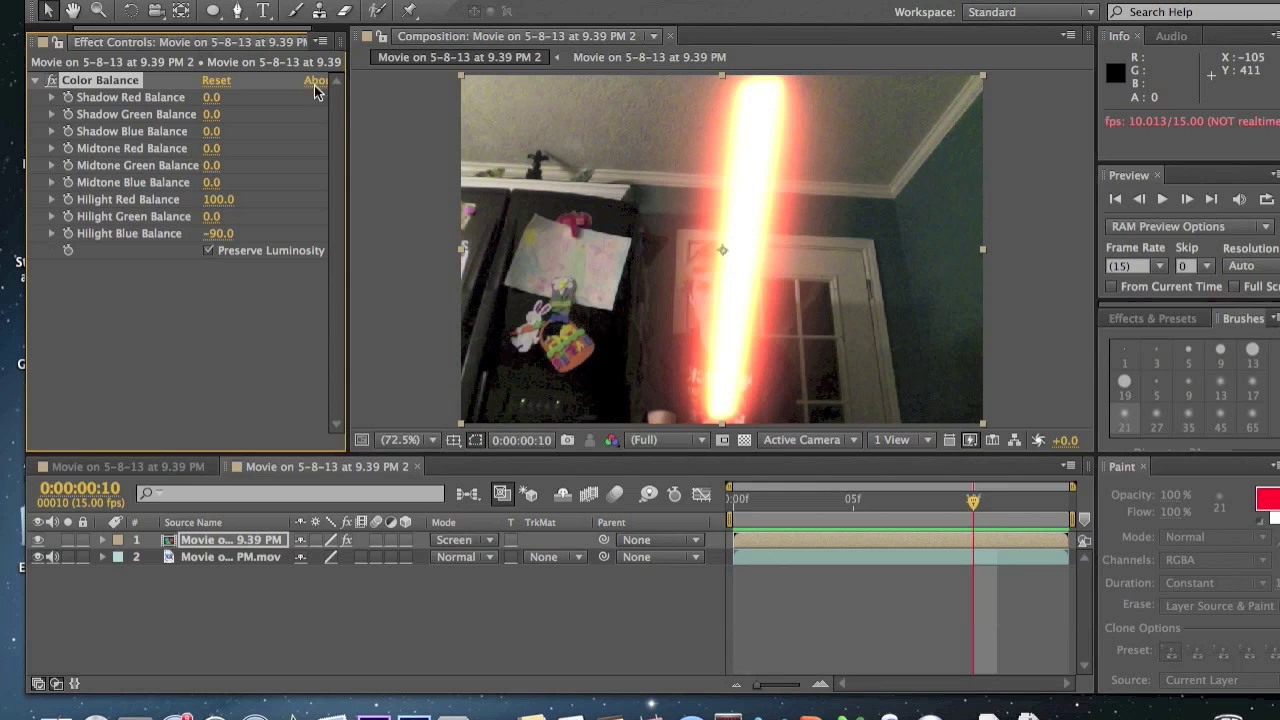
Try Shadow Blue Balance at 100 on the blade layer, then set it to -84 and preview the blade colour
drag(212, 131, 326, 136)
key(space)
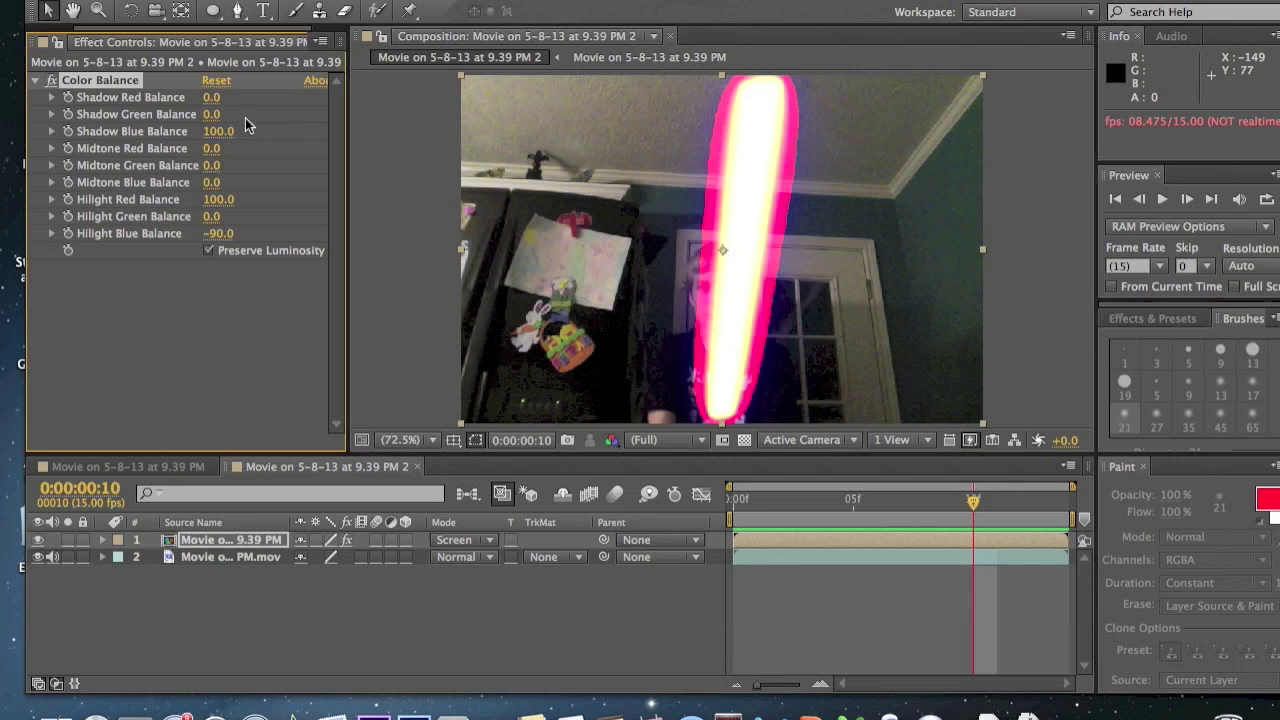
drag(215, 131, 88, 131)
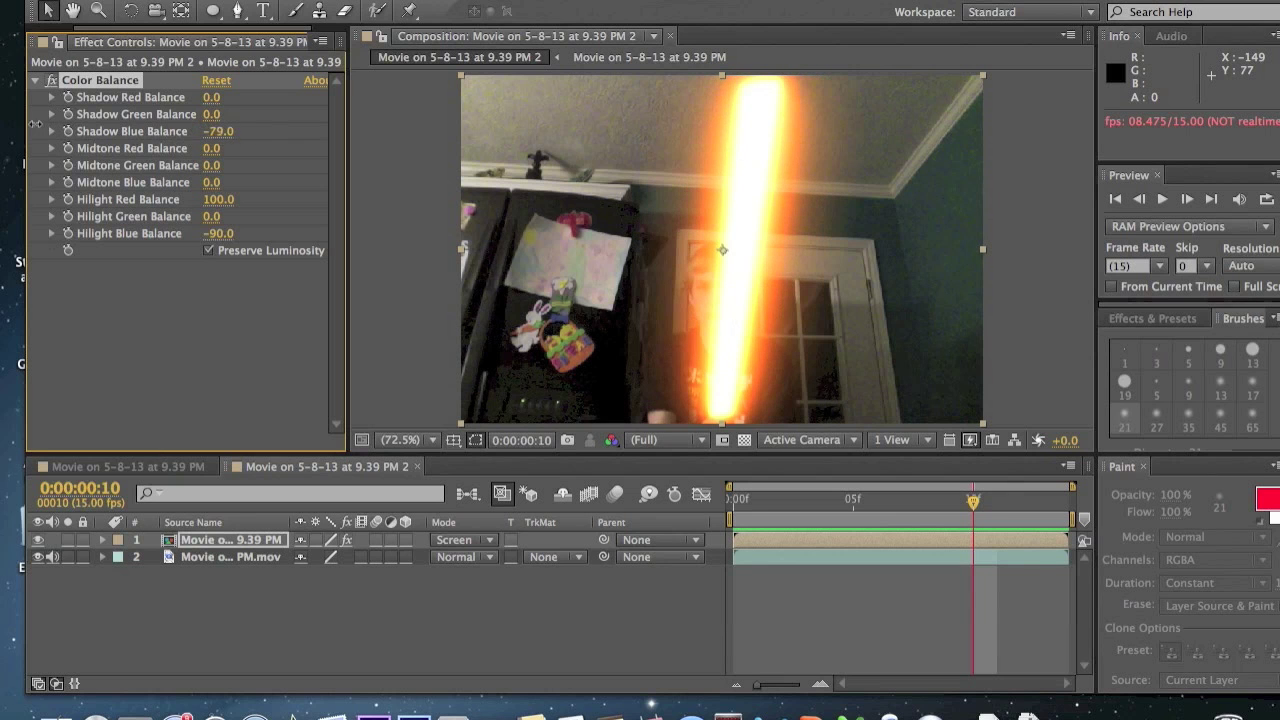
key(space)
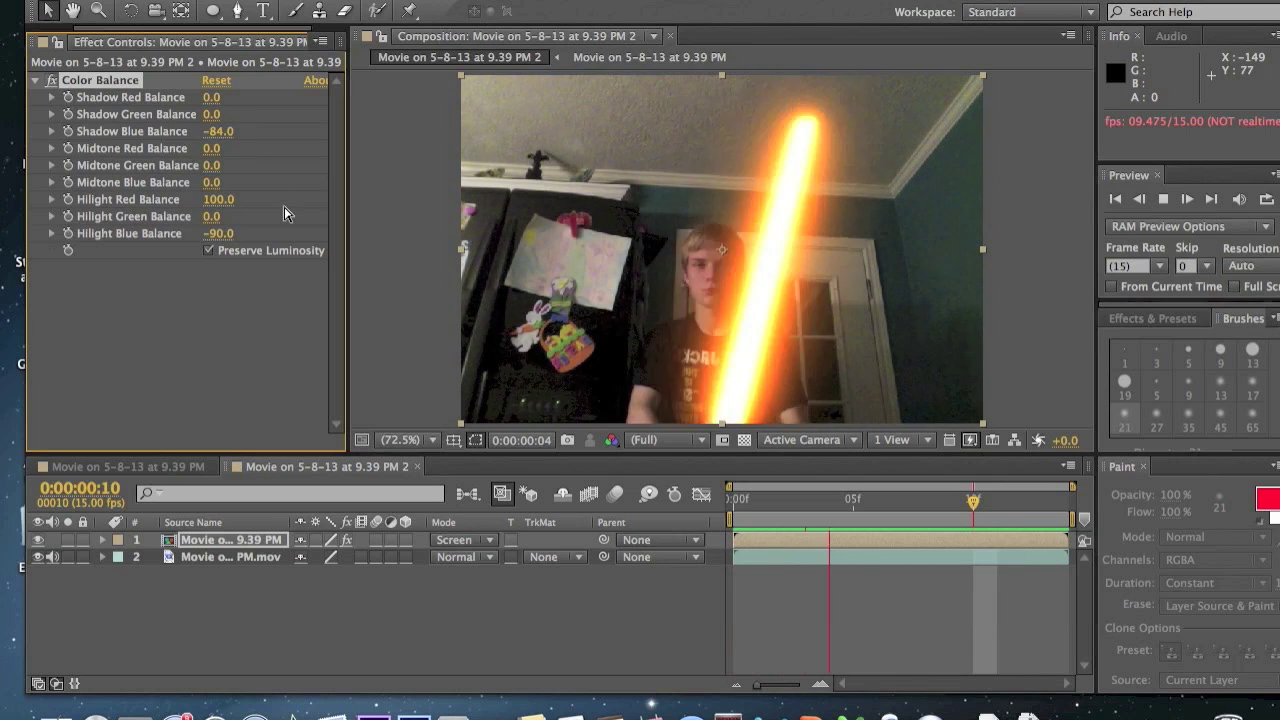
key(space)
Set Shadow Red Balance to 100 and play back the recoloured blade
drag(212, 97, 368, 104)
key(space)
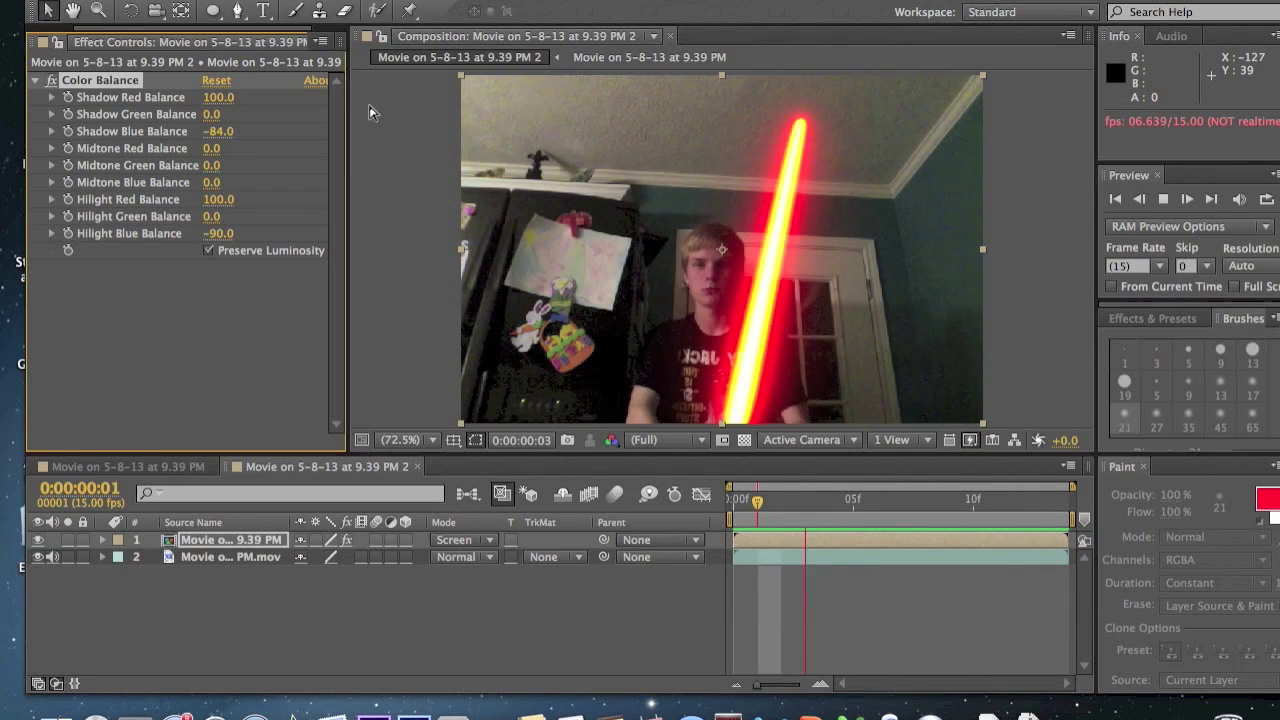
key(space)
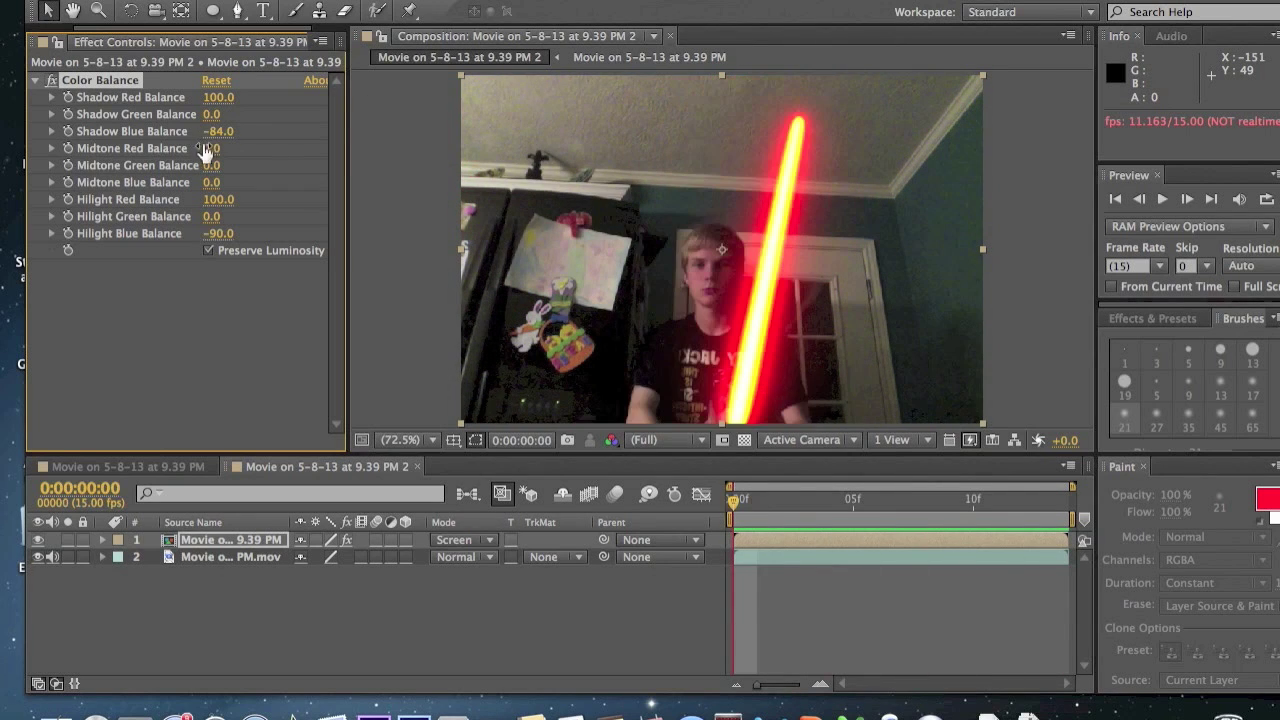
Set Midtone Red Balance to 100 and Midtone Blue Balance to -99, previewing the blade after each change
drag(205, 150, 341, 156)
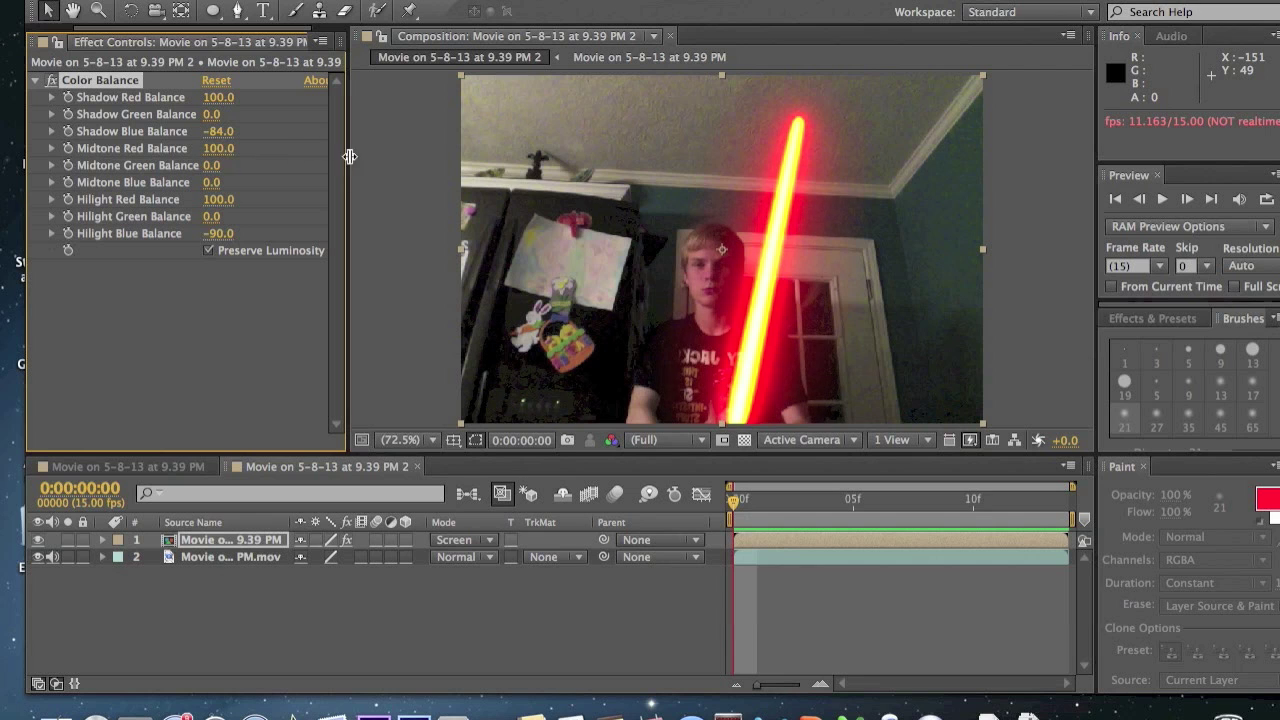
key(space)
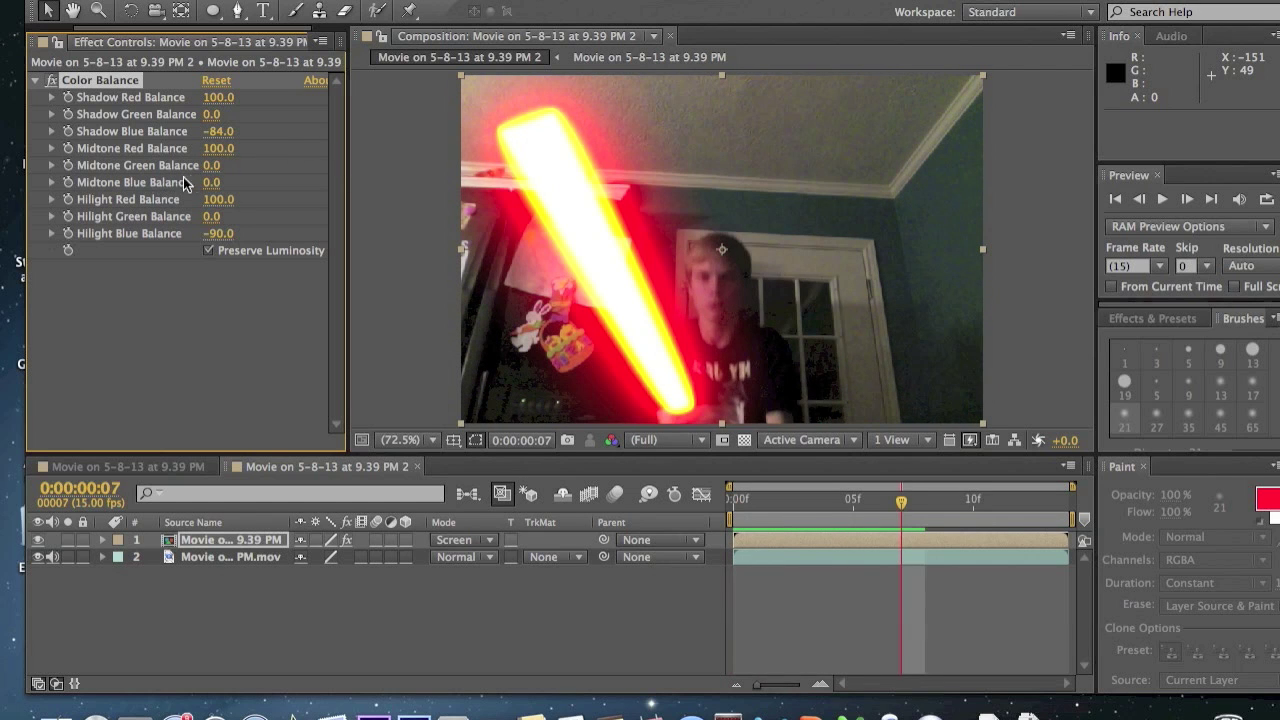
drag(214, 185, 84, 184)
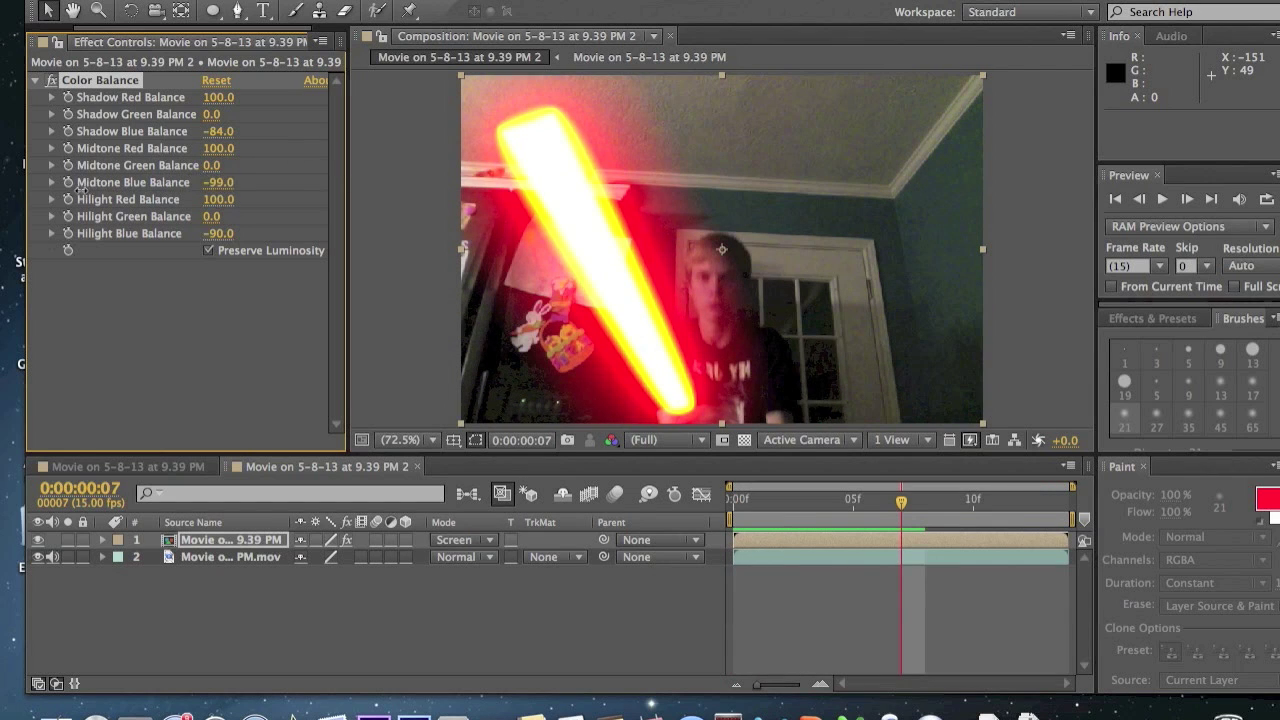
key(space)
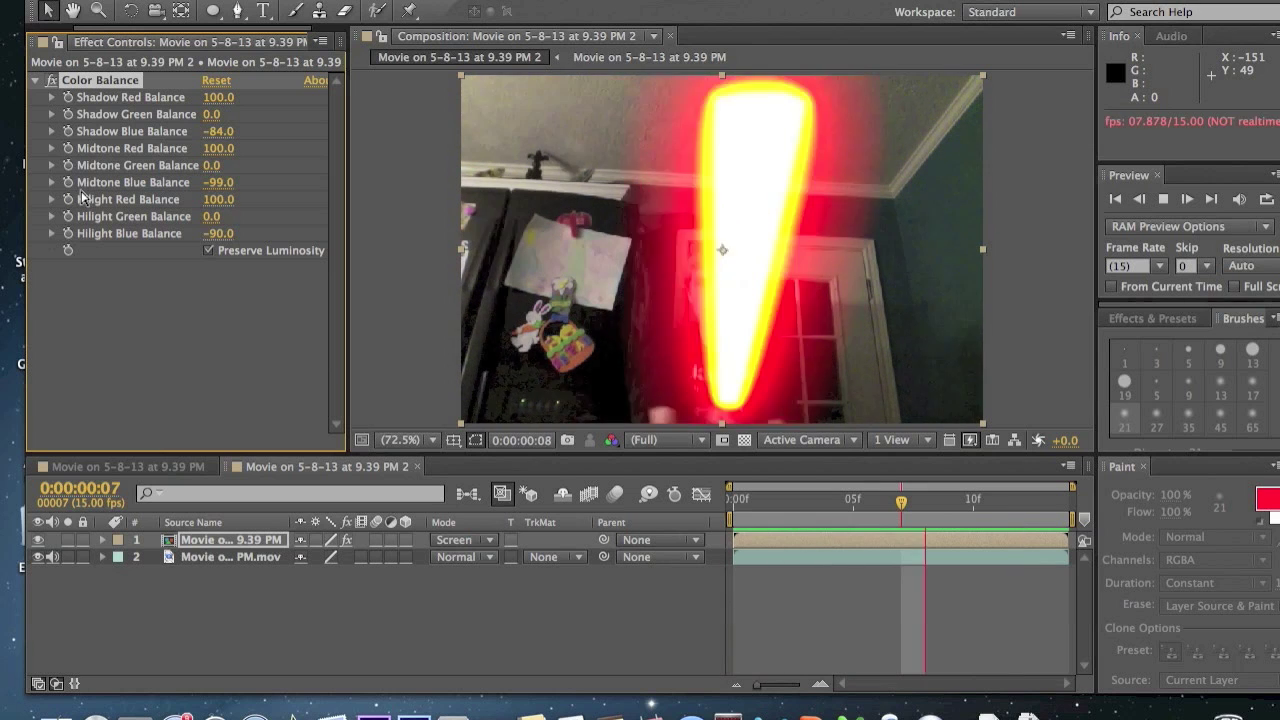
key(space)
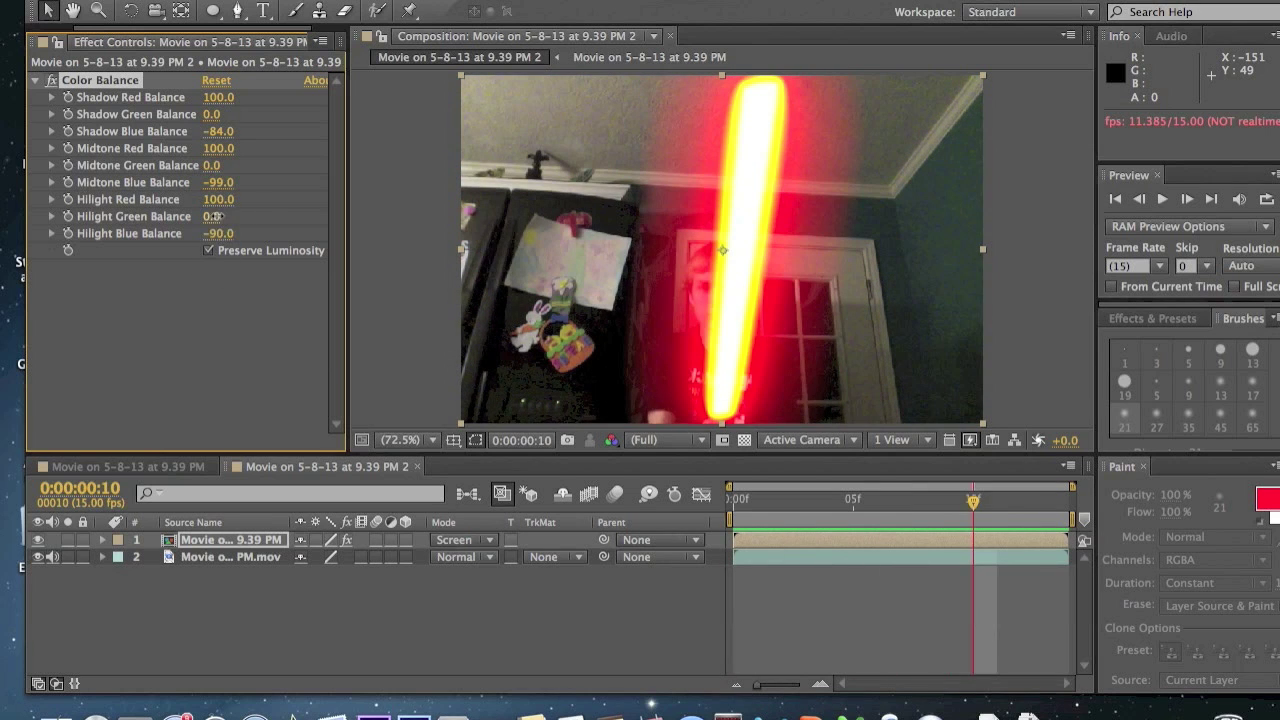
Set Hilight Green Balance to -100 and play back the red lightsaber over the footage
drag(304, 218, 100, 220)
key(space)
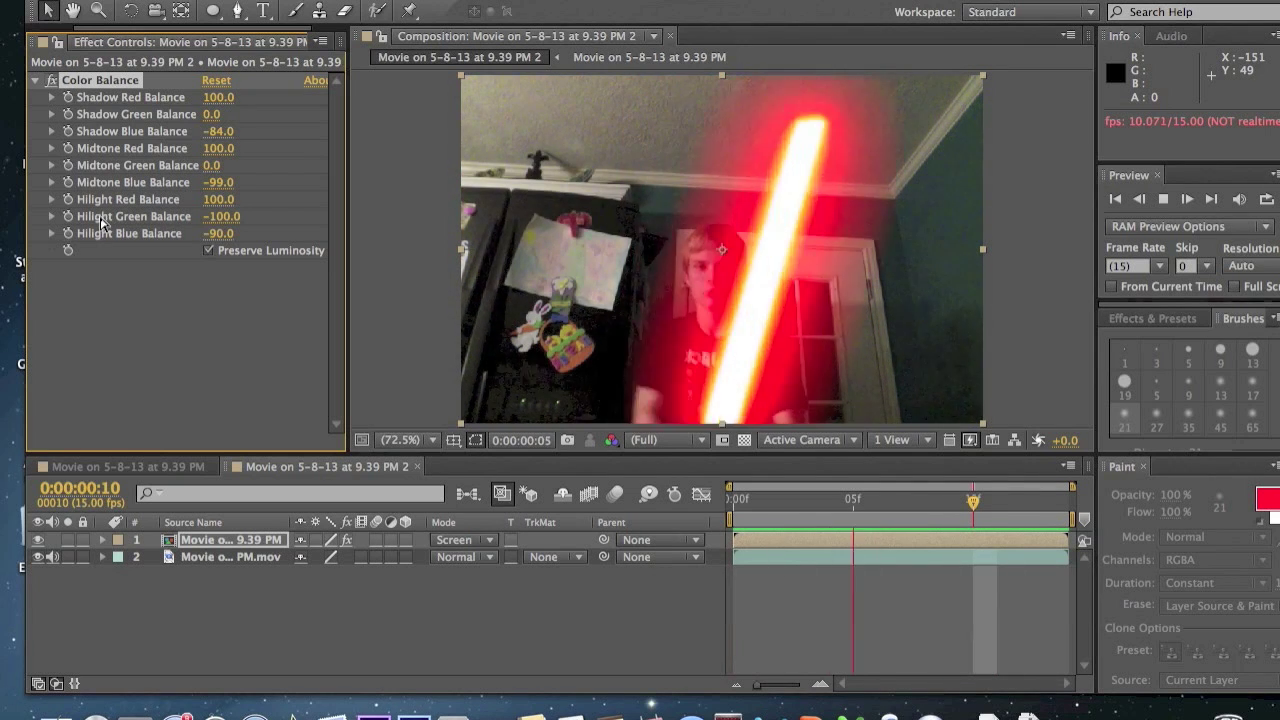
key(space)
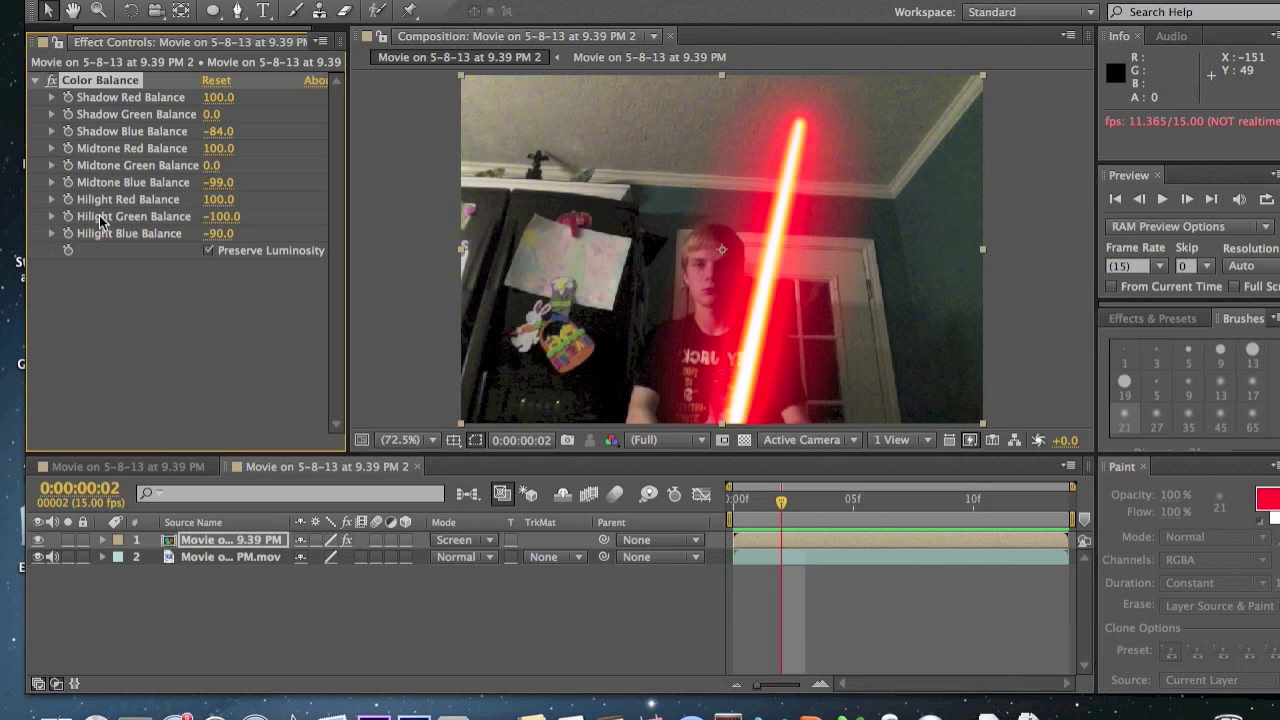
scroll(99, 215, right, 3)
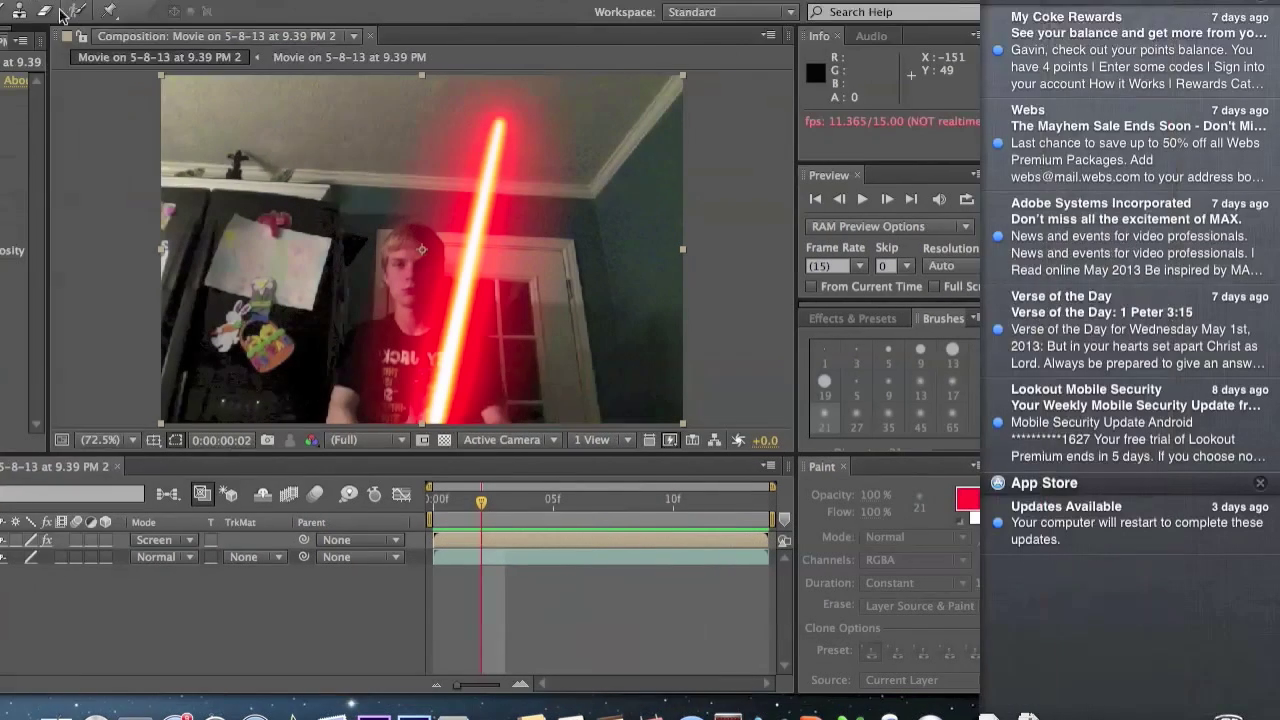
scroll(99, 215, left, 3)
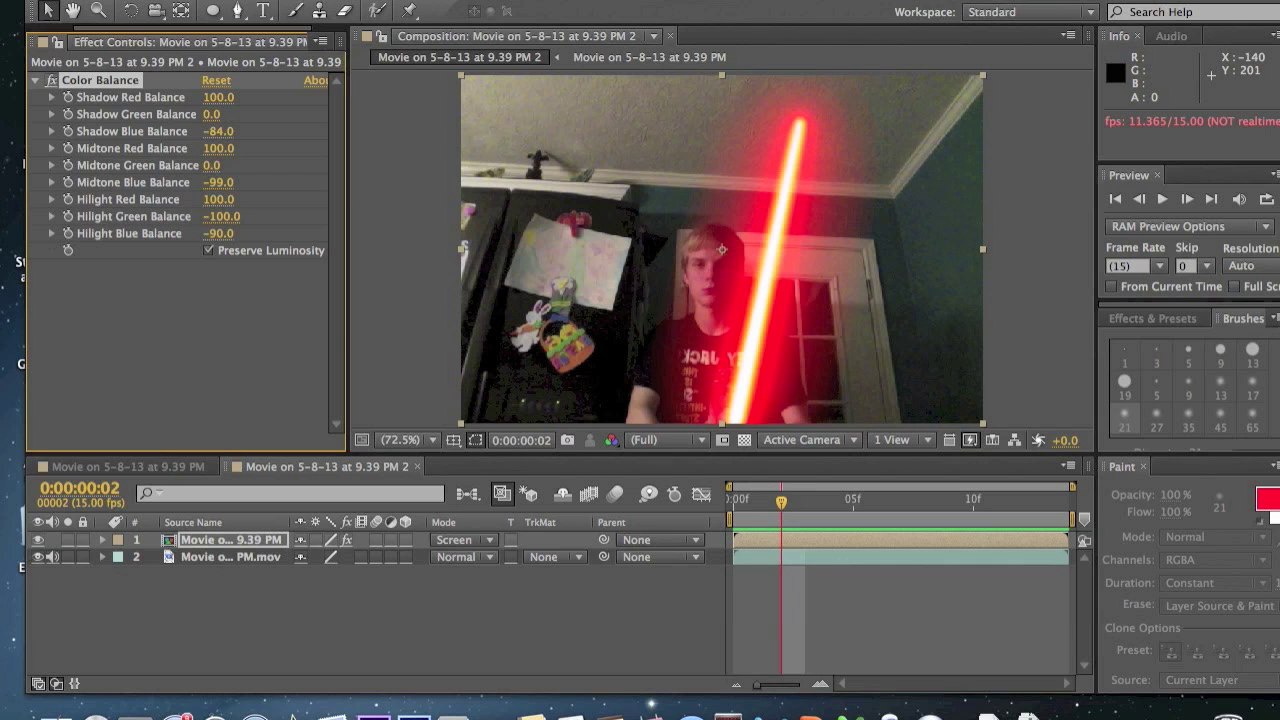
Add the composition to the render queue and enable audio output in its QuickTime output module
click(305, 2)
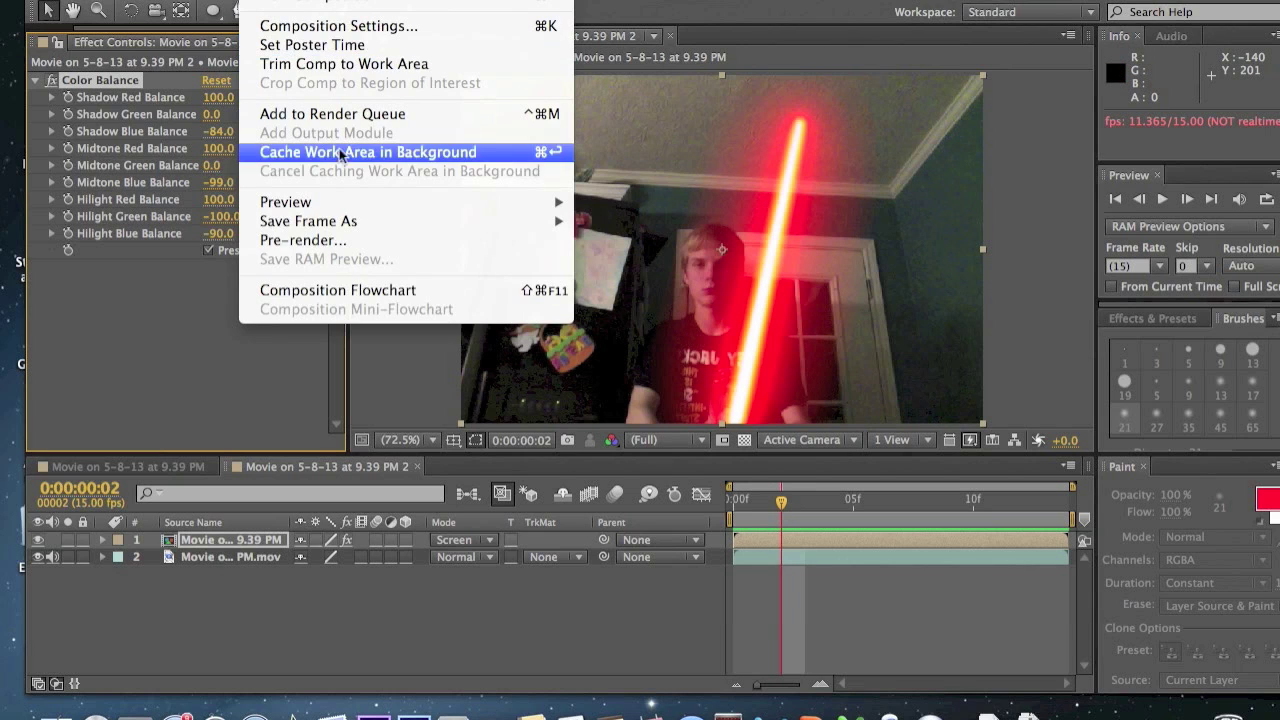
click(324, 118)
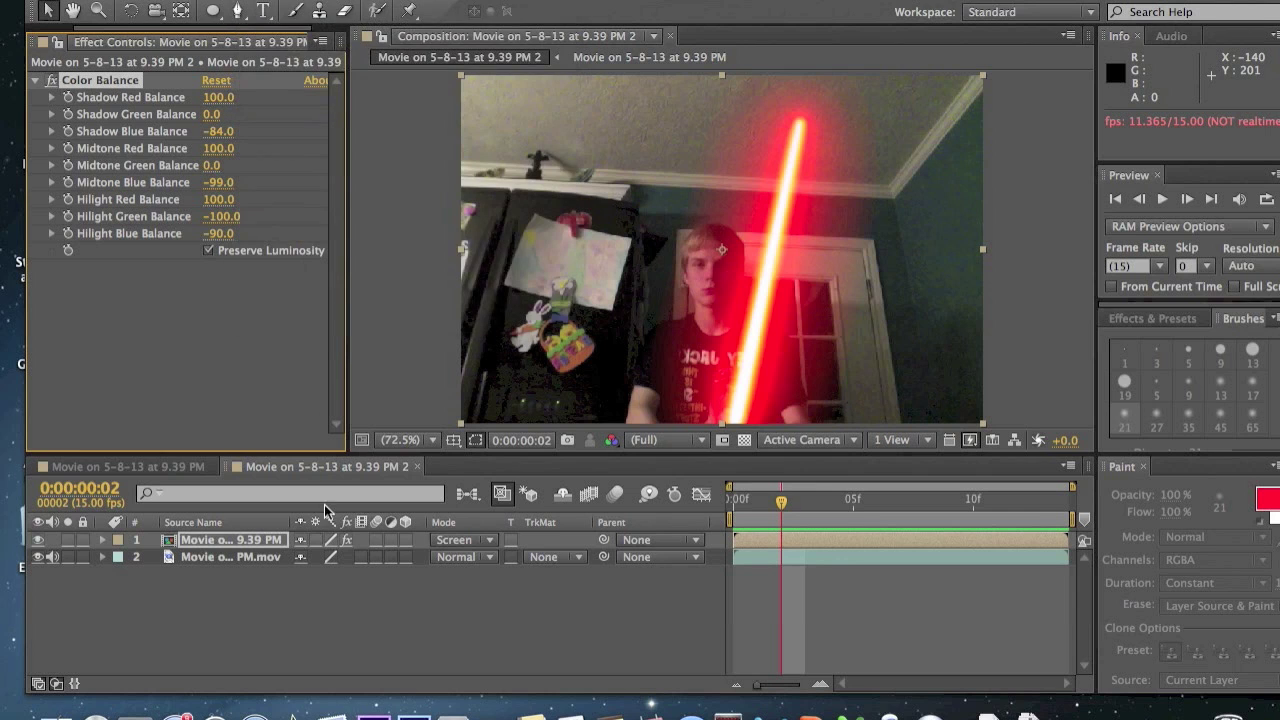
key(super+m)
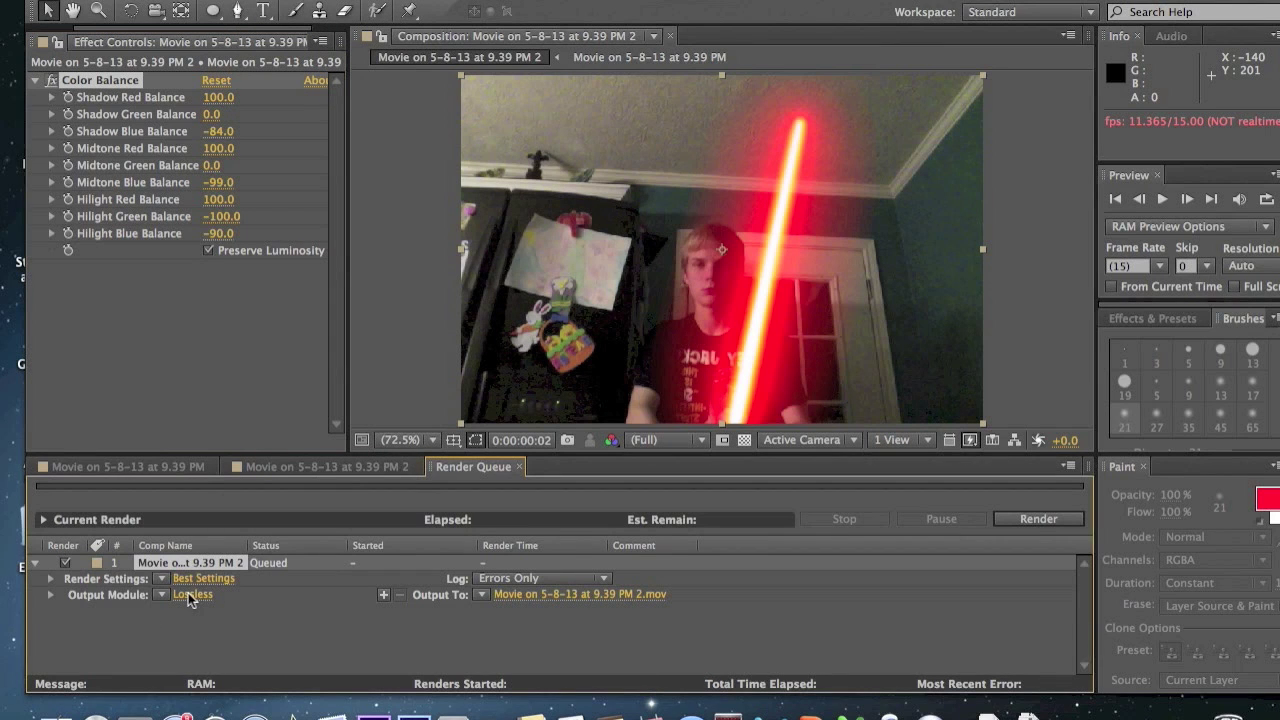
click(198, 597)
click(381, 546)
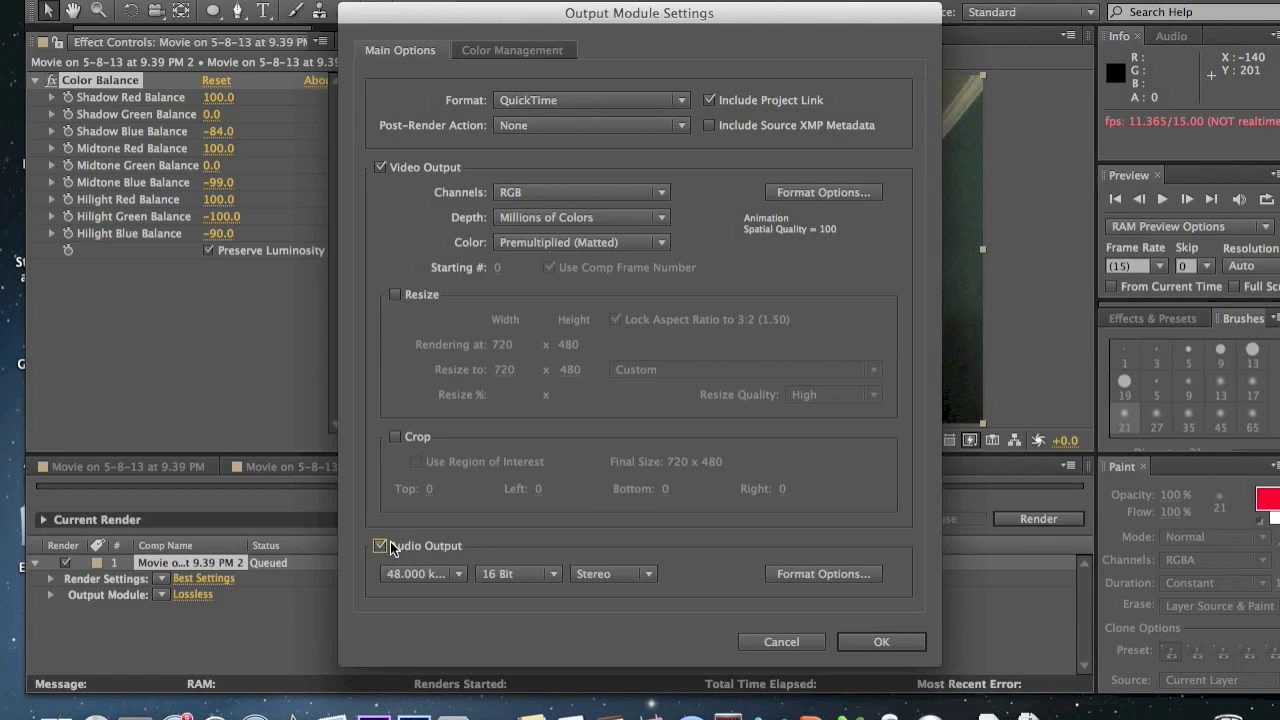
click(881, 641)
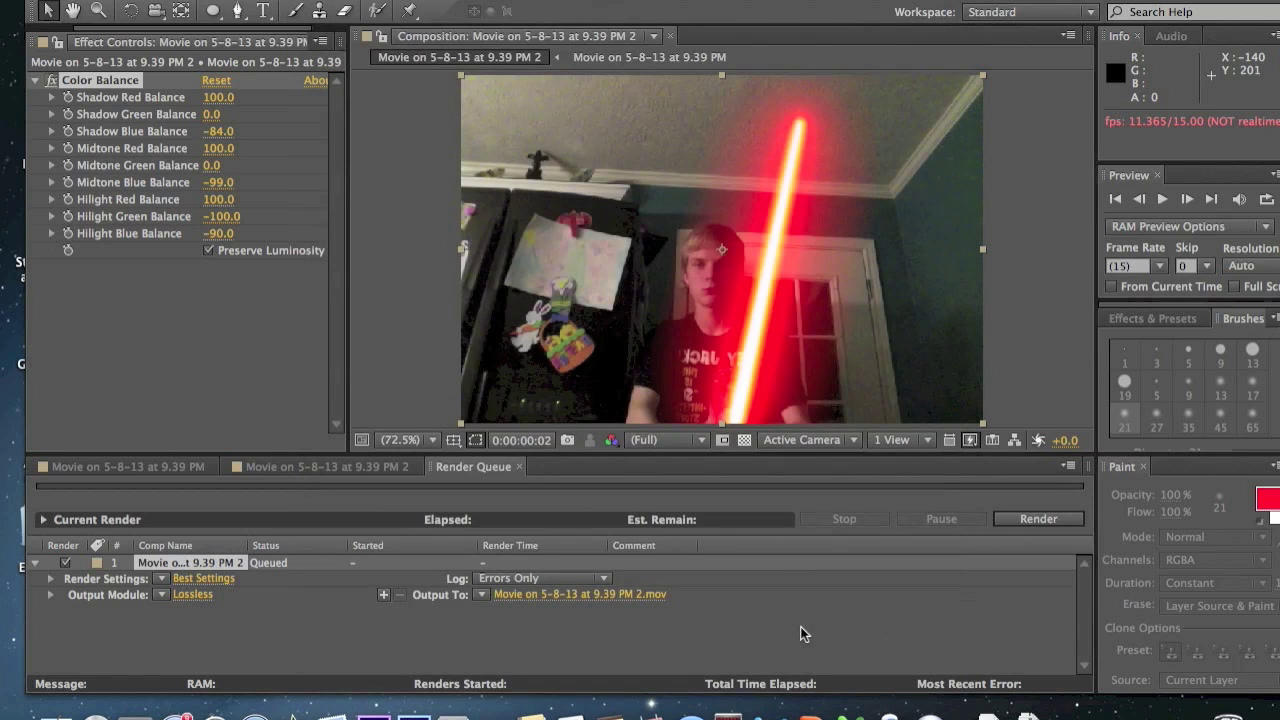
Set the render's output file to a movie named Red Lightsaber on the Desktop
click(547, 594)
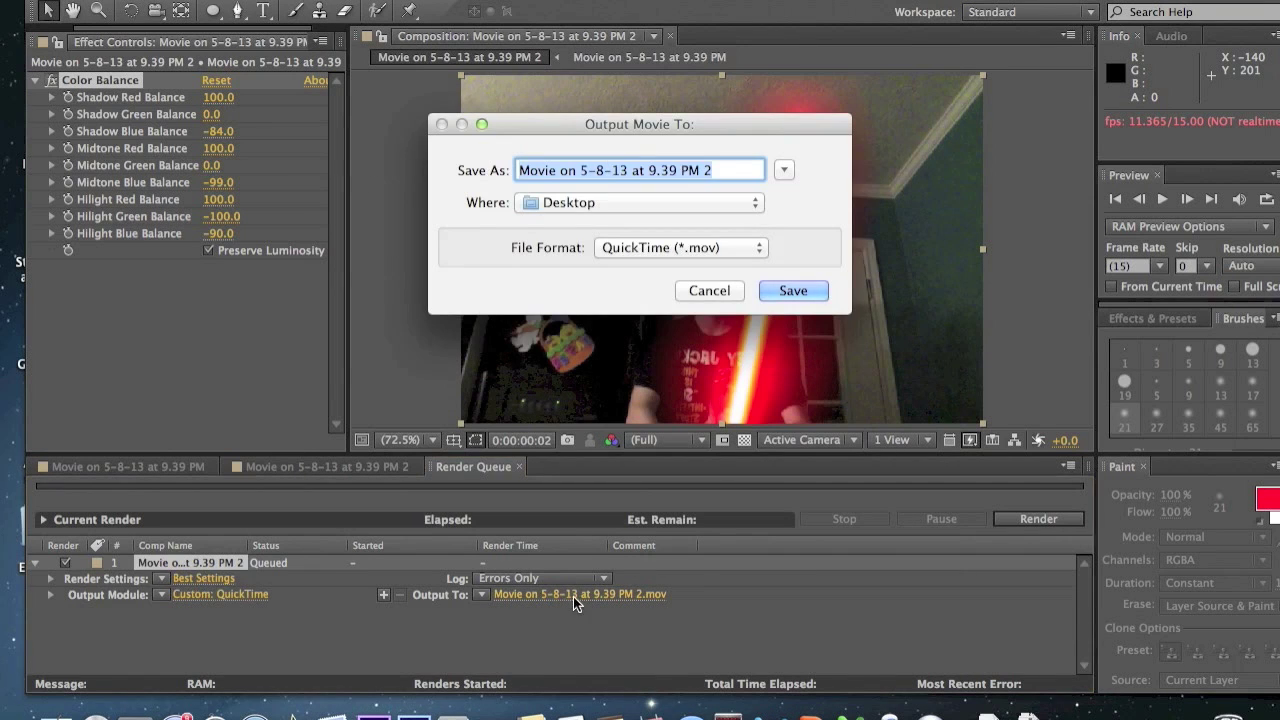
key(BackSpace)
text(R)
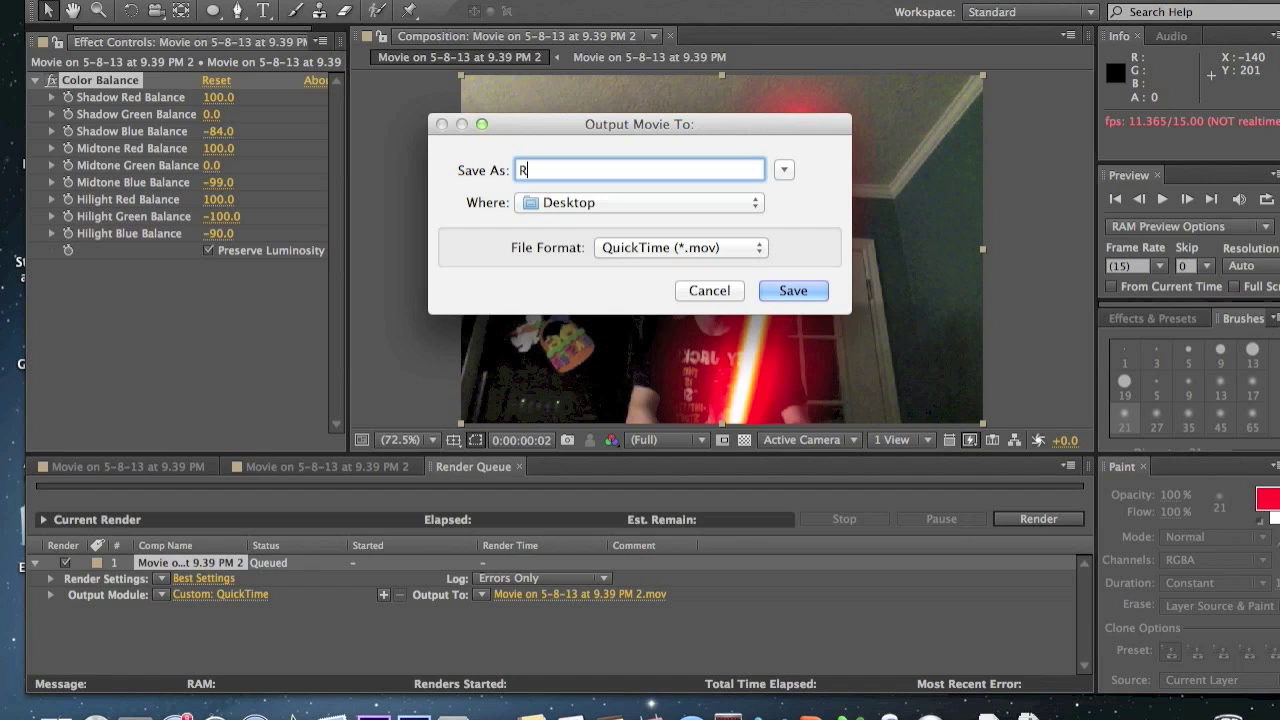
text(ed Lightsaber)
key(Return)
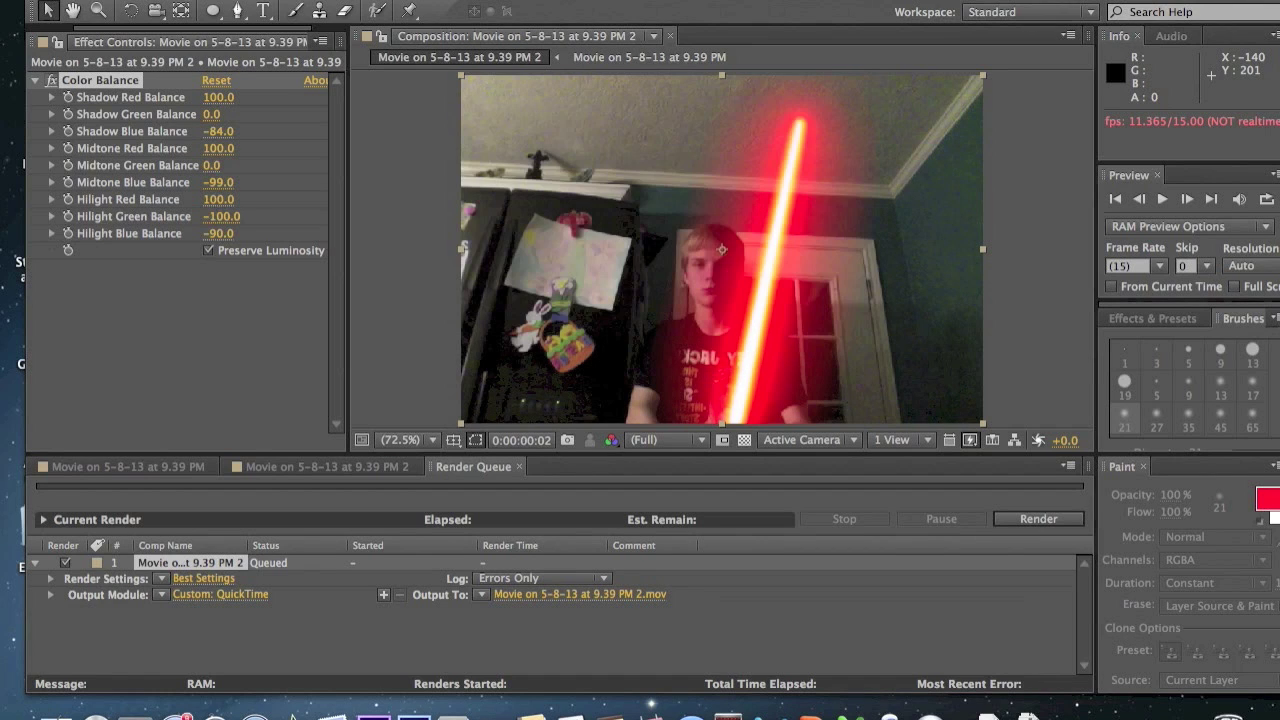
Start rendering the queued composition and stop the render partway
click(1048, 518)
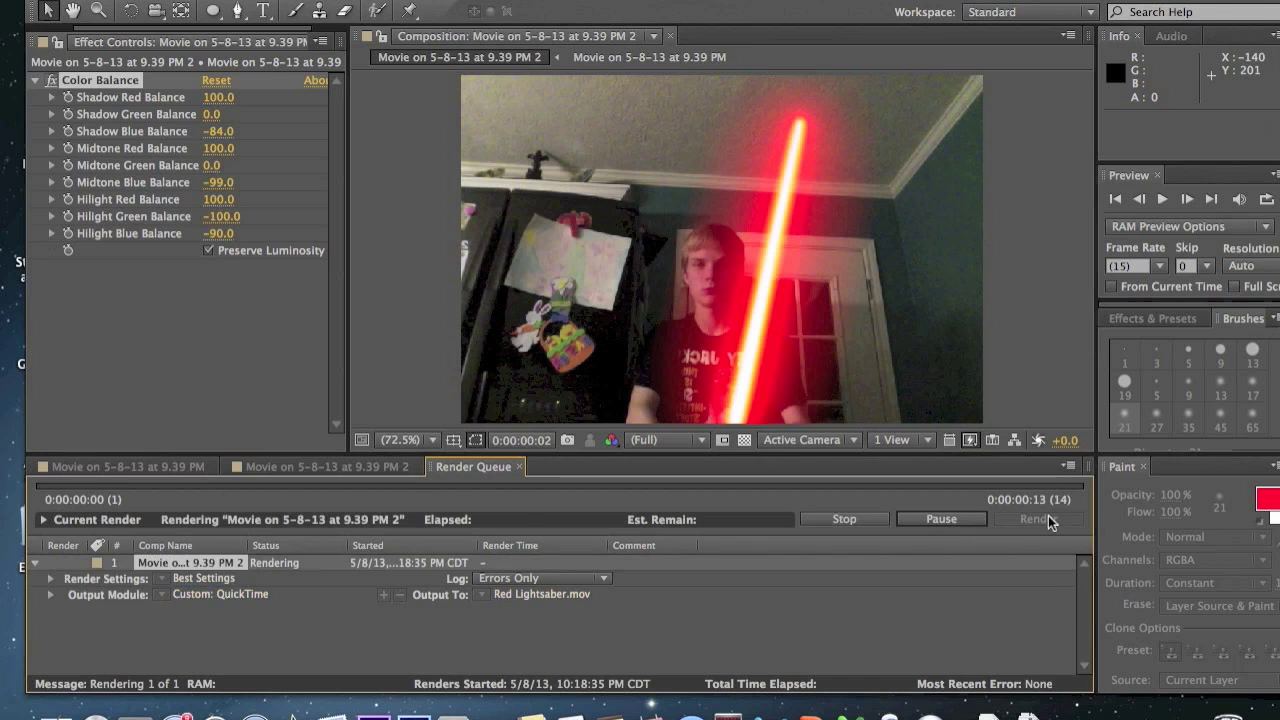
click(840, 519)
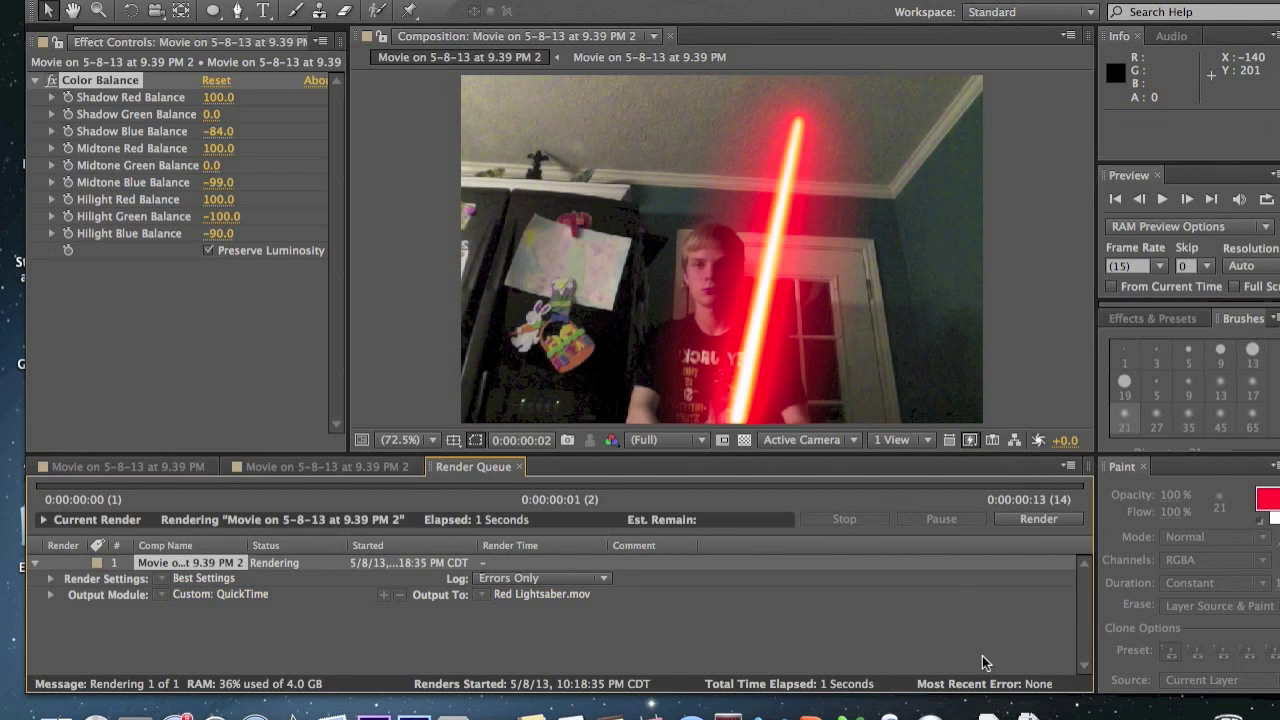
Clear the editing window off the desktop and bring up the minimised Audio Recording window
scroll(640, 360, right, 3)
click(96, 43)
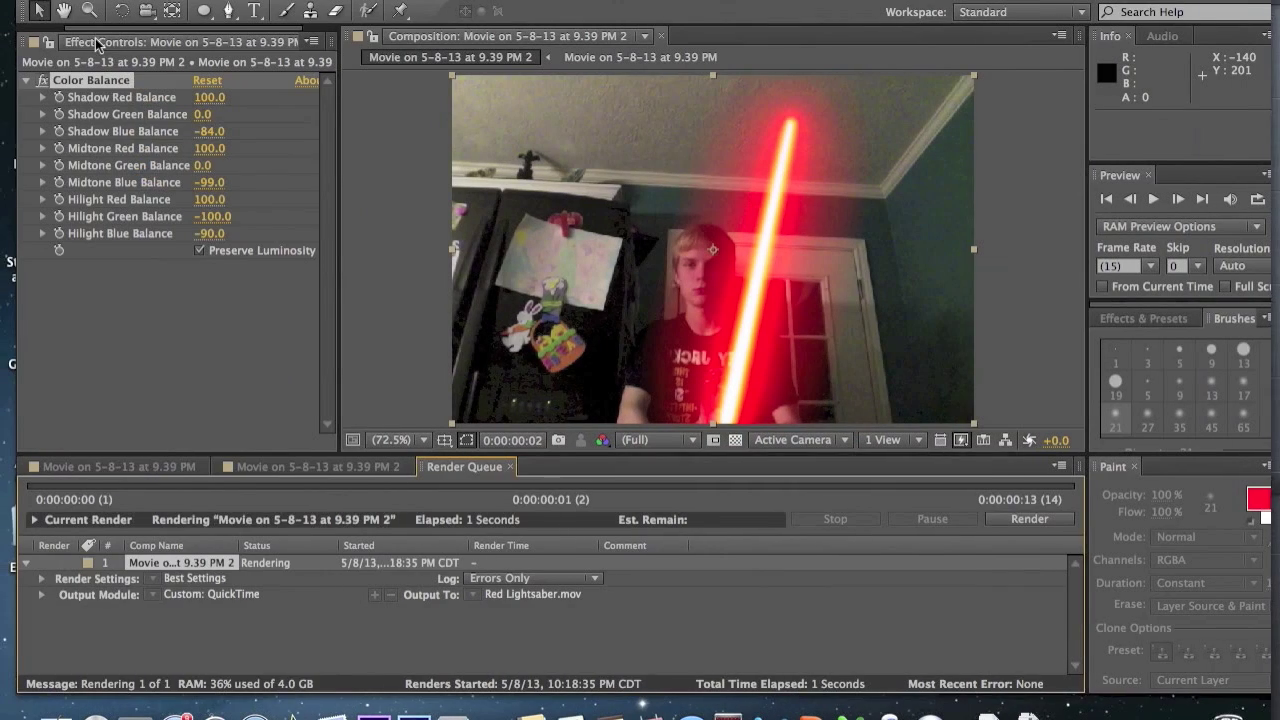
click(55, 3)
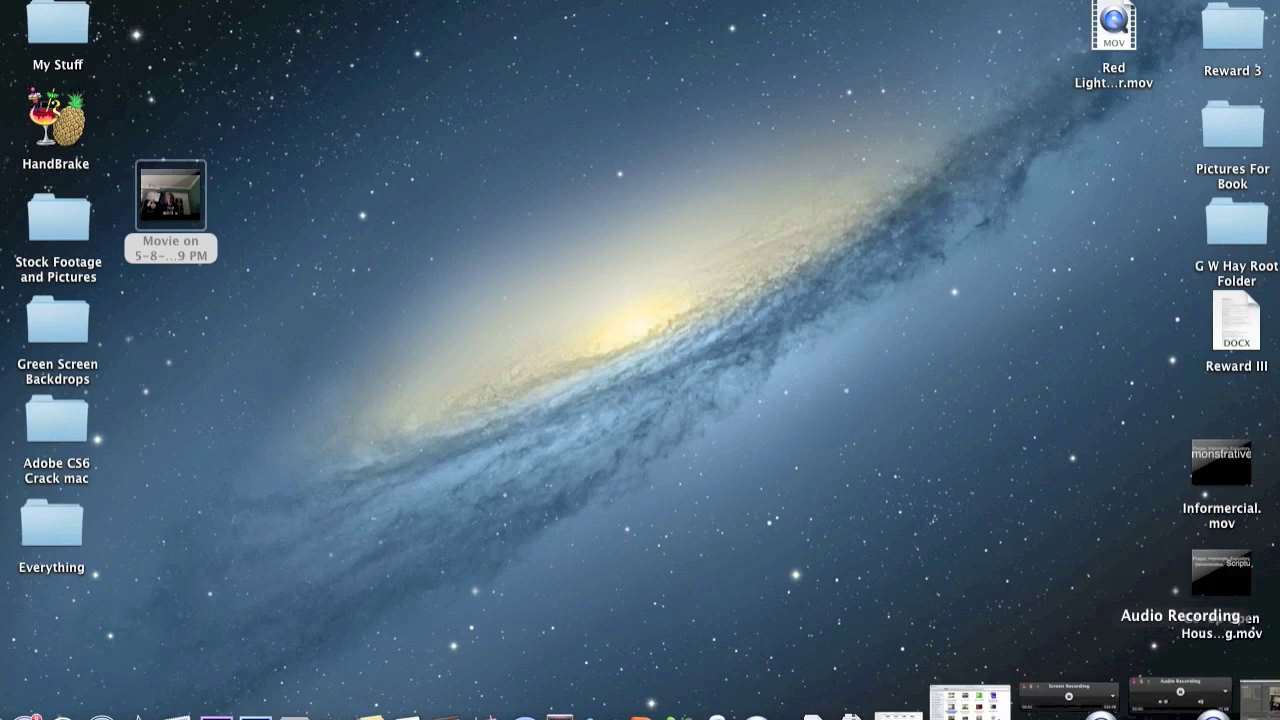
click(1180, 698)
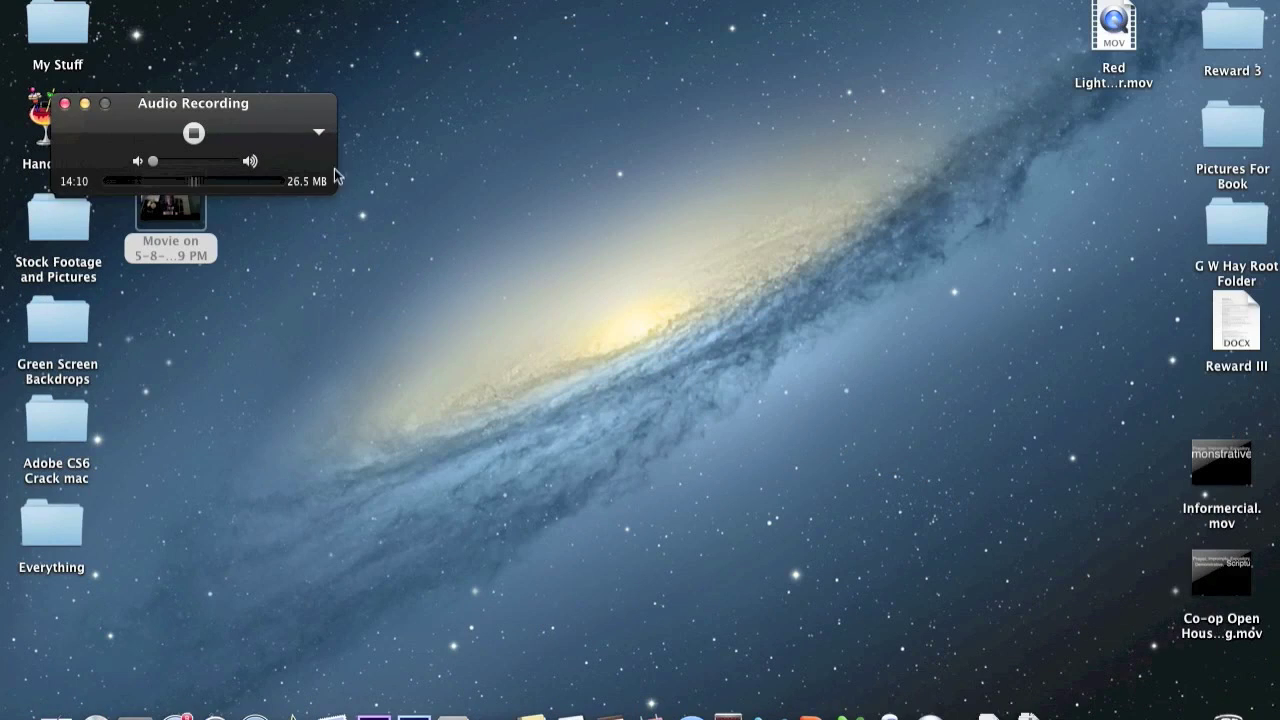